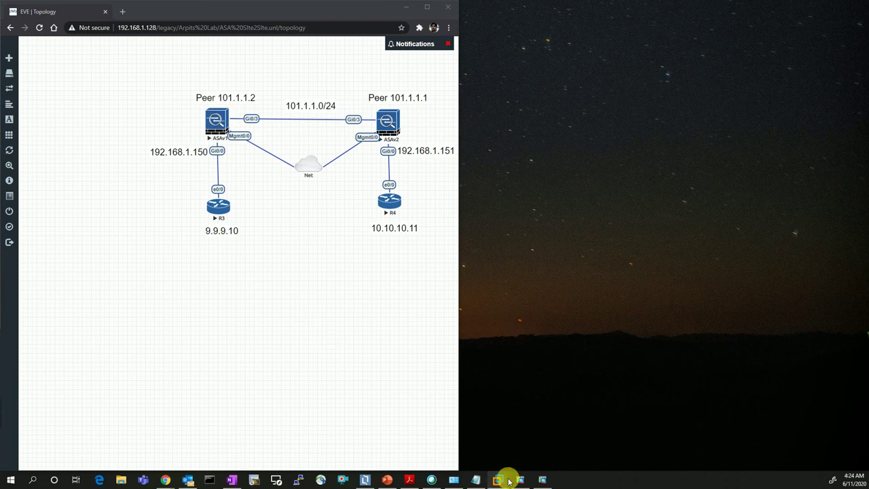
Bring up the ASDM window for ASA 192.168.1.151 beside the topology and minimize it.
click(520, 479)
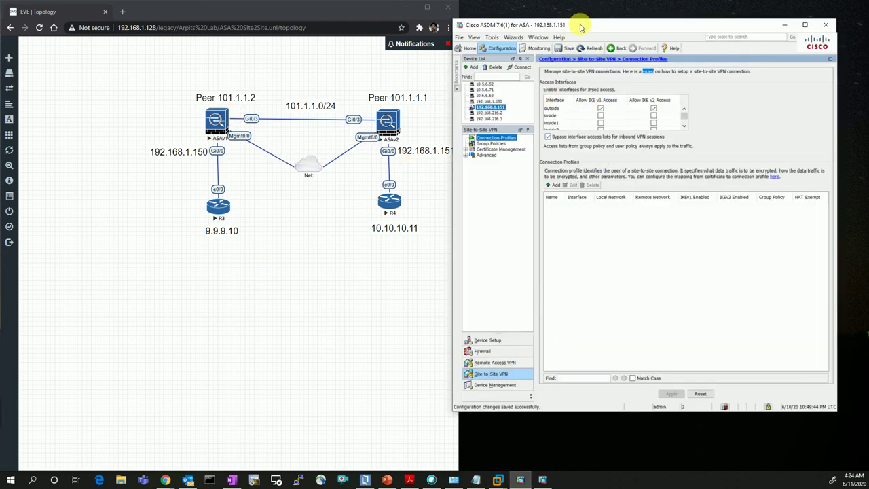
drag(581, 28, 600, 34)
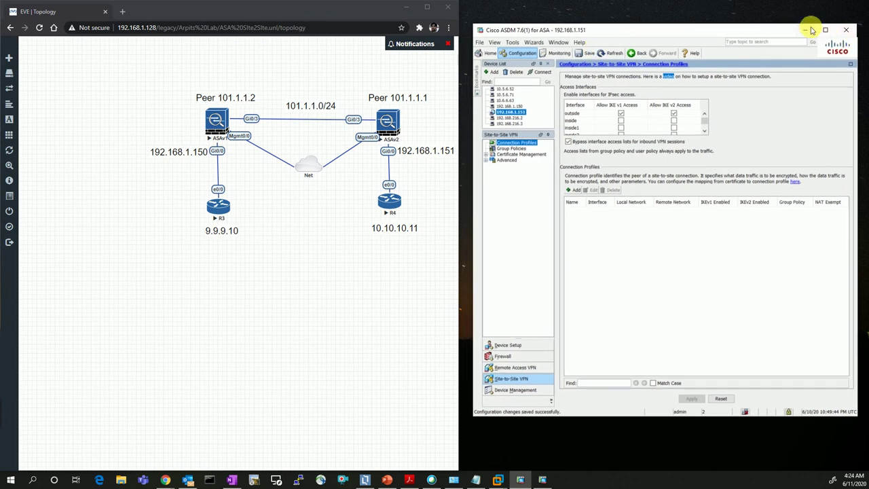
click(805, 30)
Open the ASDM window for ASA 192.168.1.150 and arrange it beside the topology at full screen height.
click(543, 479)
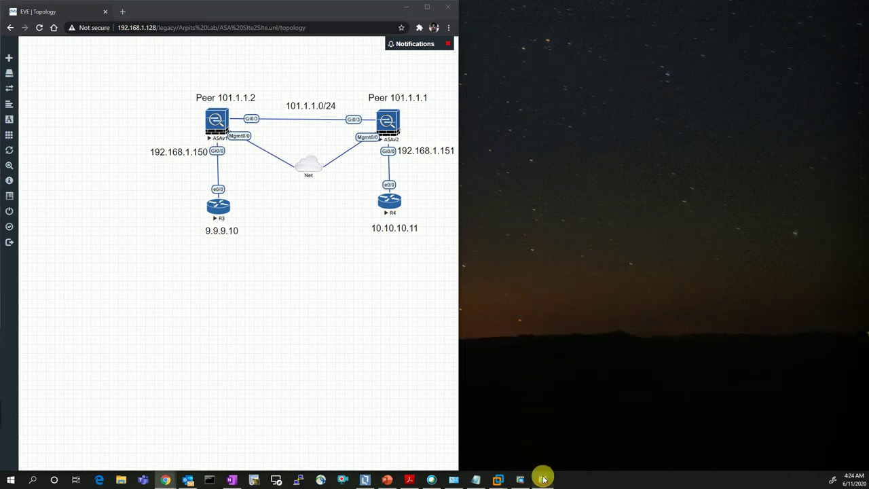
drag(477, 105, 615, 4)
double_click(615, 4)
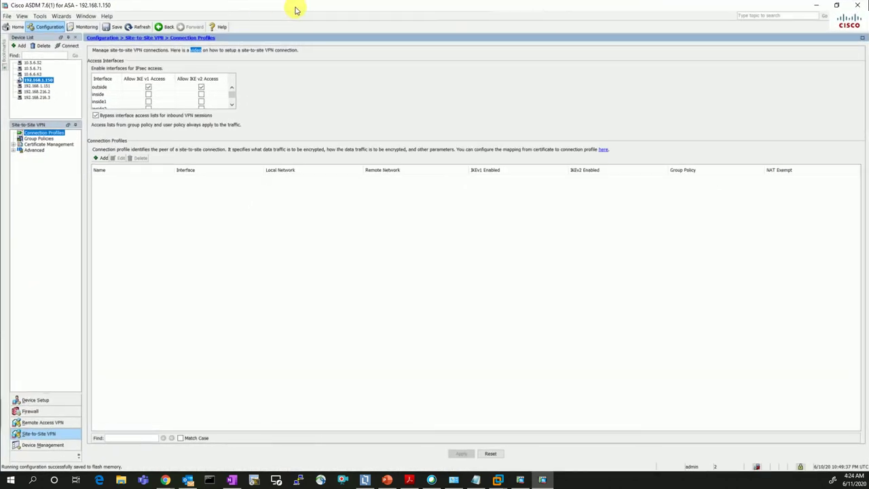
double_click(295, 10)
drag(591, 110, 691, 24)
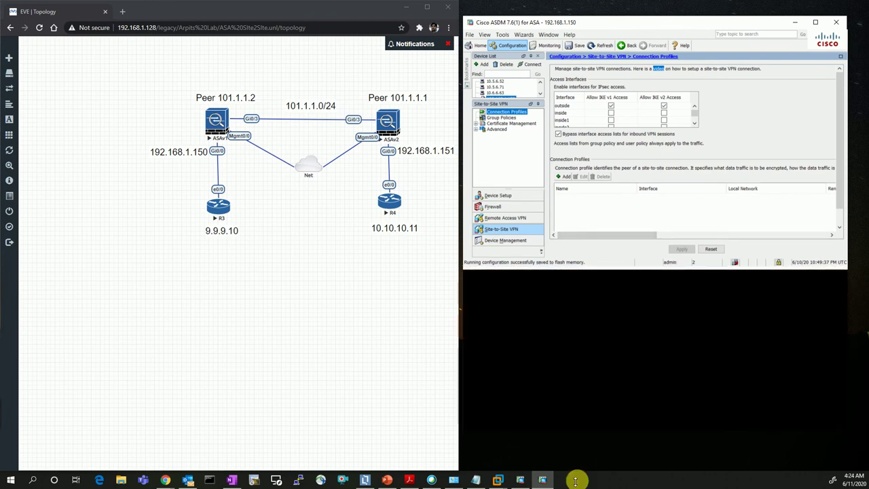
drag(574, 480, 575, 482)
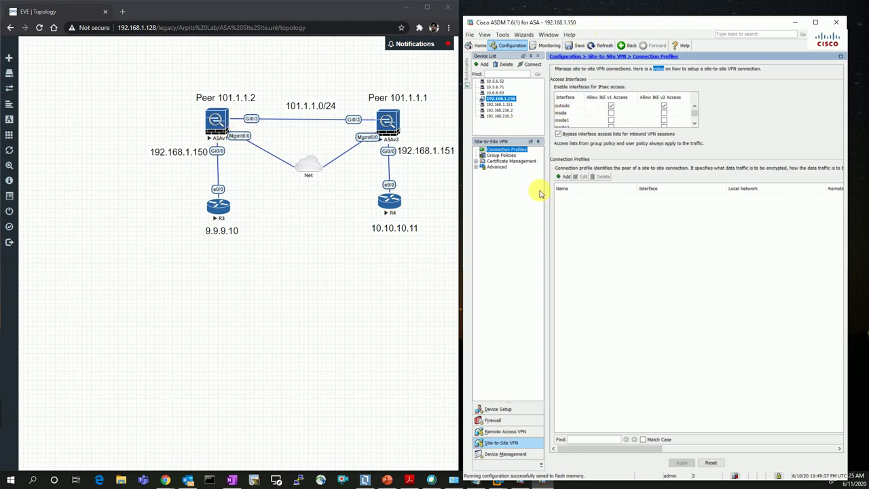
Start the Site-to-site VPN Wizard and identify the peer as 101.1.1.1 over the outside interface.
click(524, 34)
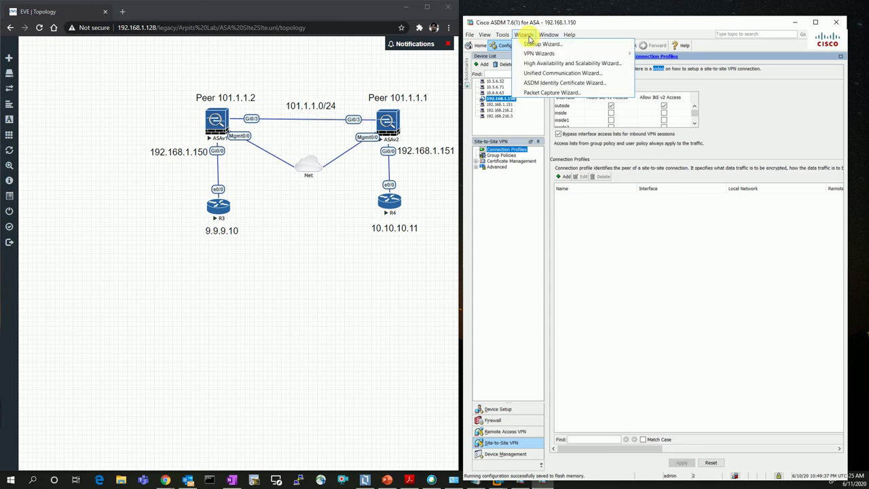
mouse_move(546, 53)
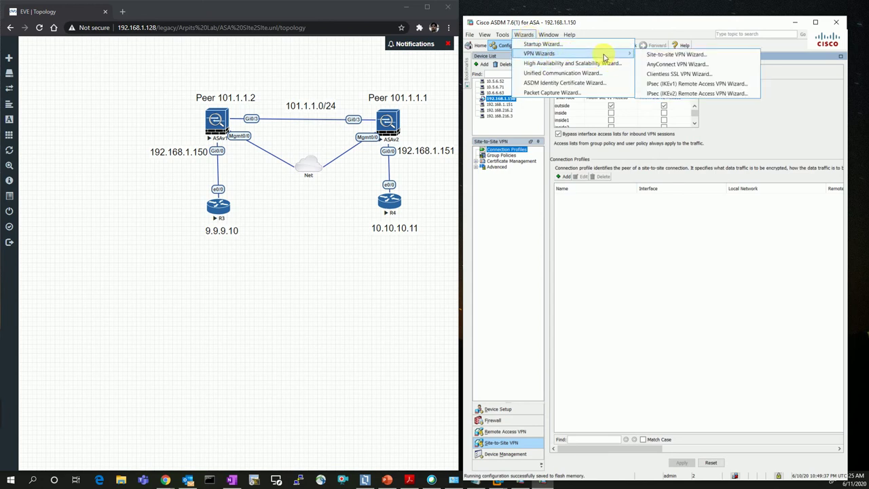
mouse_move(619, 55)
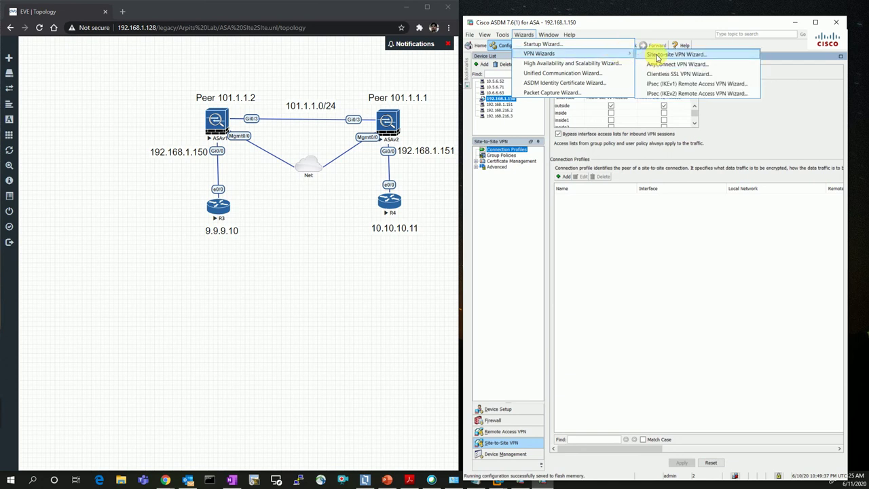
click(656, 59)
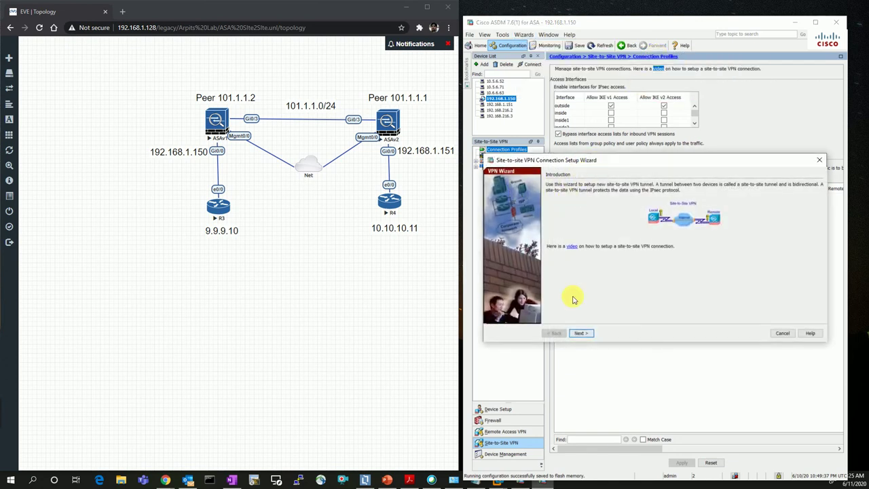
click(580, 334)
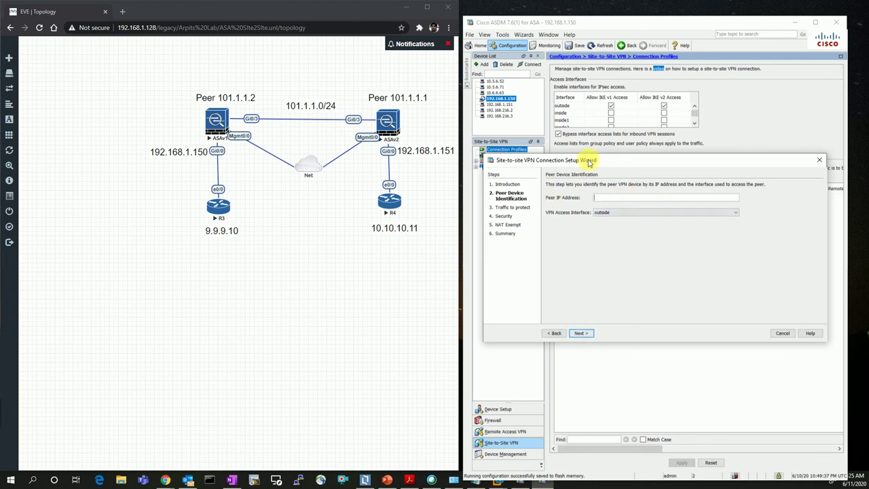
drag(589, 161, 586, 129)
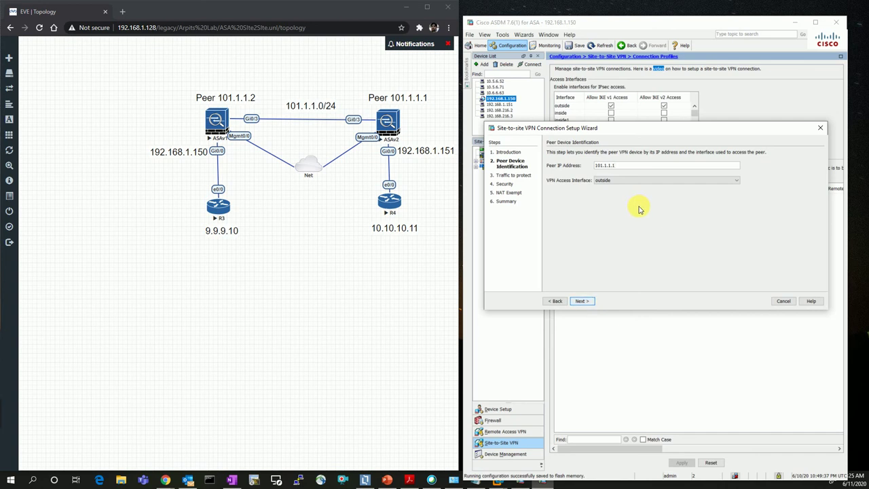
click(581, 301)
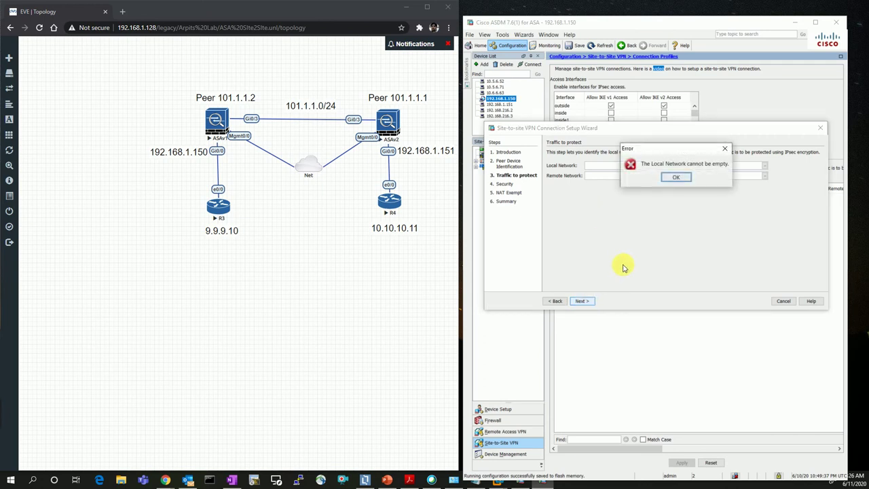
Dismiss the error and choose inside-network (9.0.0.0/8) as the local network to protect.
click(676, 176)
click(765, 166)
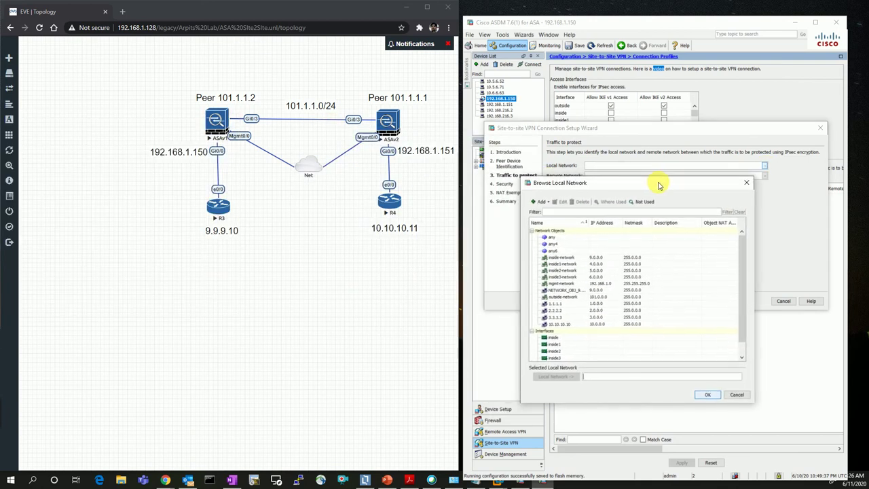
click(562, 258)
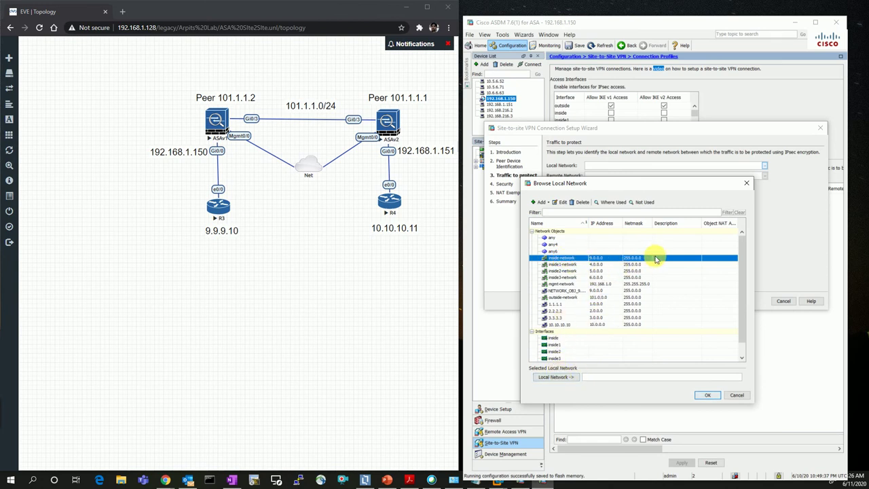
double_click(630, 259)
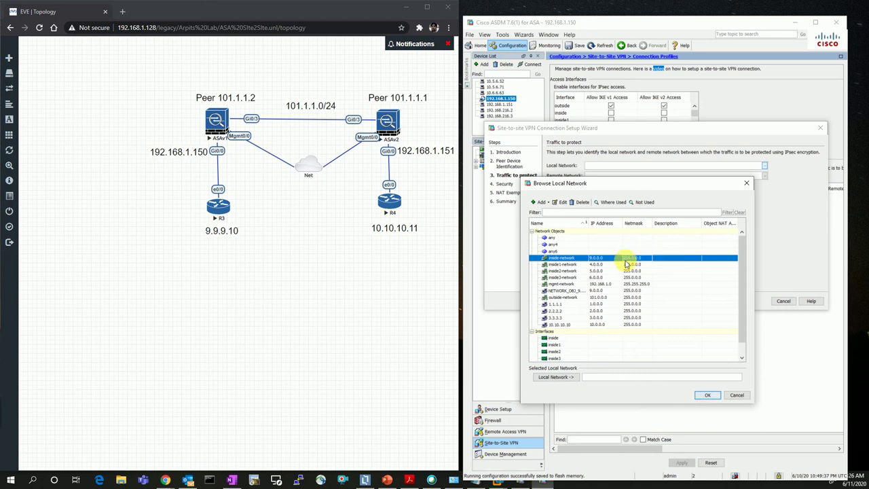
click(702, 393)
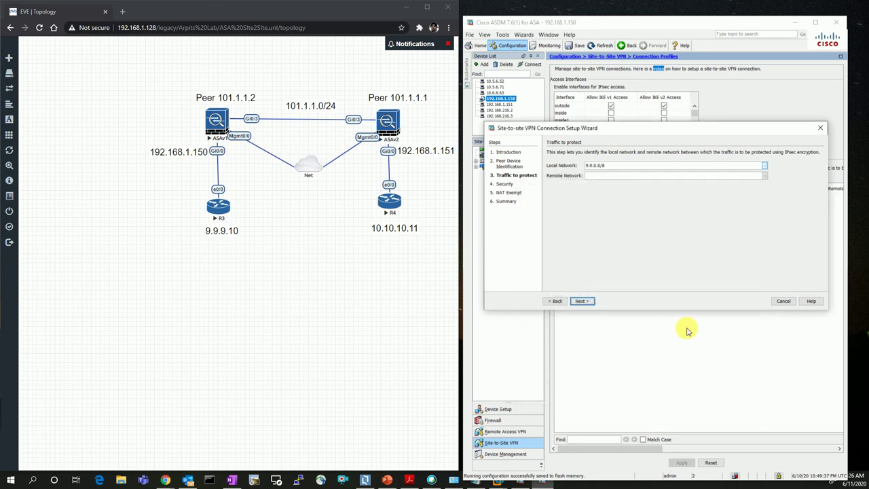
Choose the 10.10.10.10 network object as the remote network and continue to the security settings.
click(765, 175)
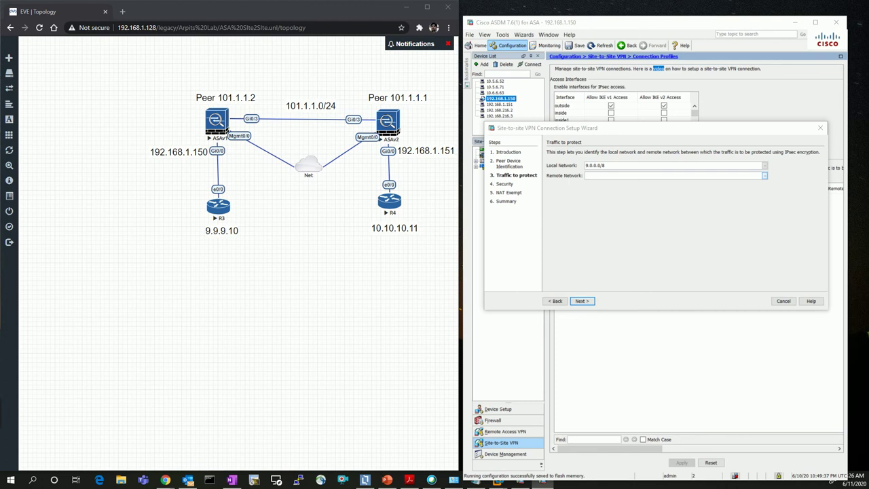
drag(271, 125, 592, 207)
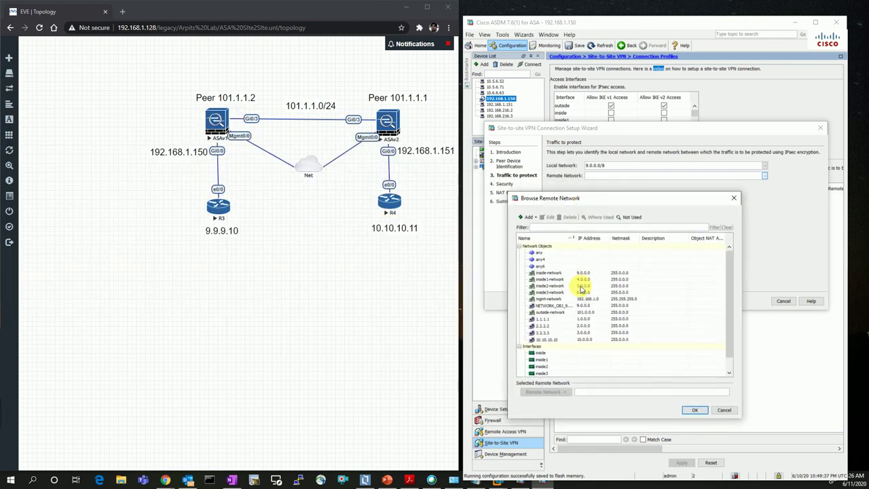
double_click(579, 340)
click(694, 410)
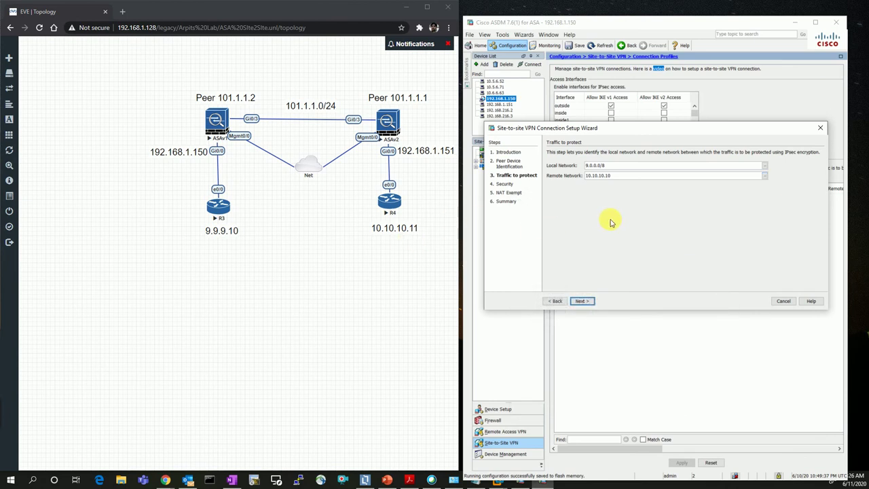
click(582, 300)
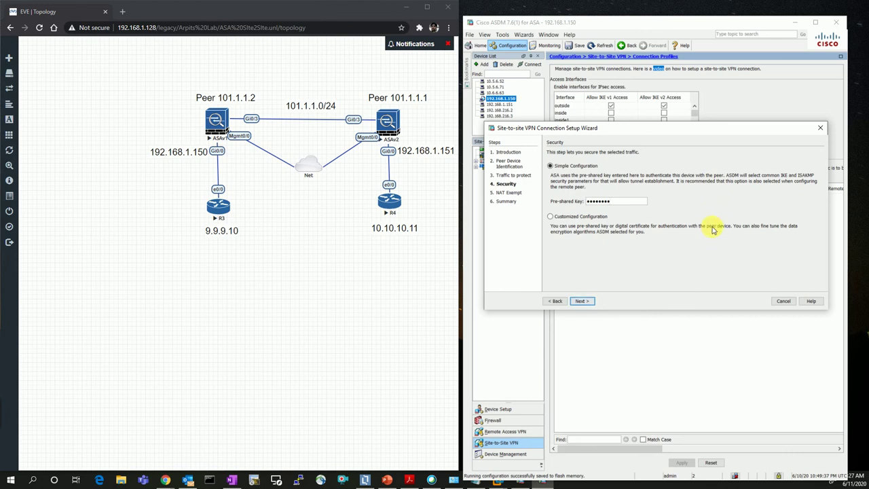
Enter the pre-shared key under Simple Configuration and exempt the ASA-side inside network from address translation.
click(585, 301)
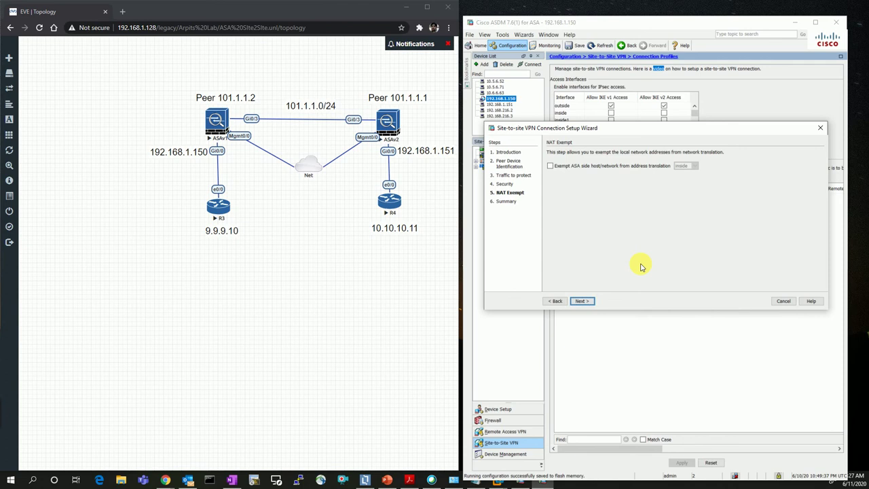
click(572, 167)
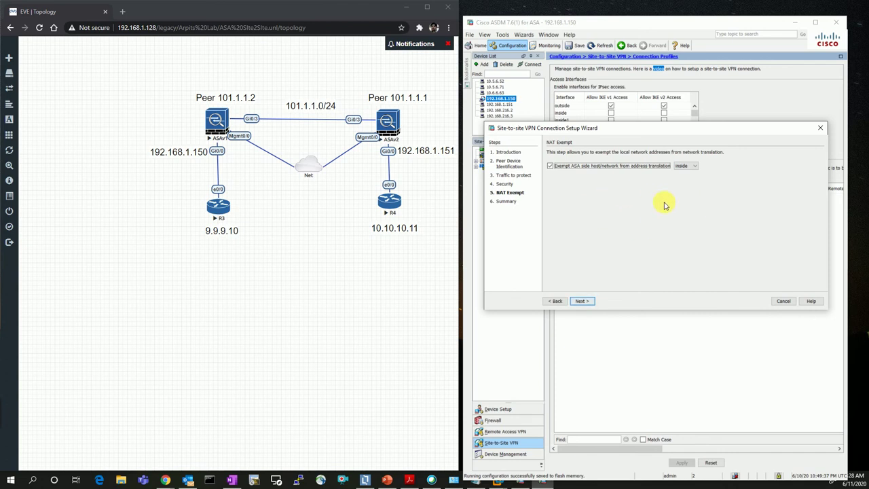
click(585, 301)
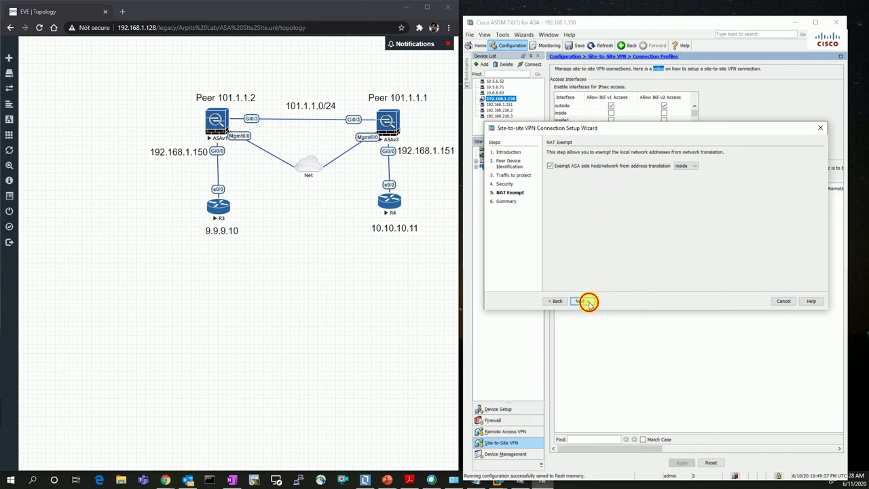
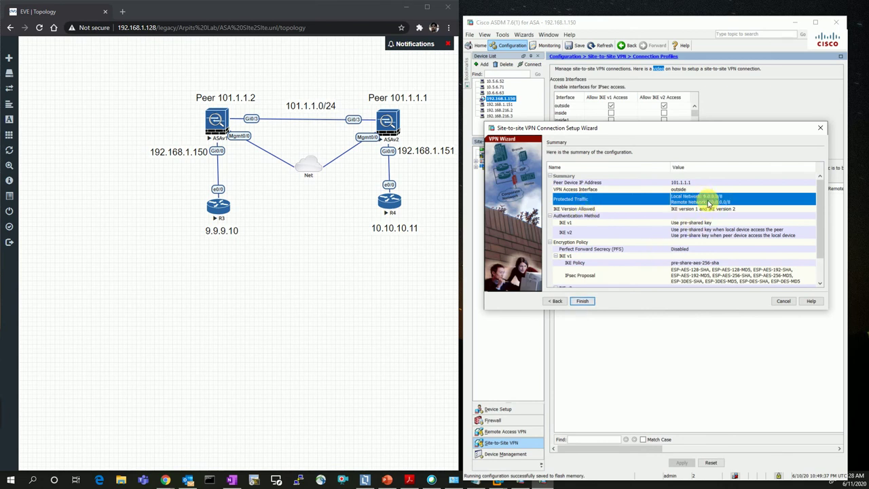
Review the summary's IKE version, authentication, encryption and address translation entries, and finish the wizard to create the connection profile.
click(601, 208)
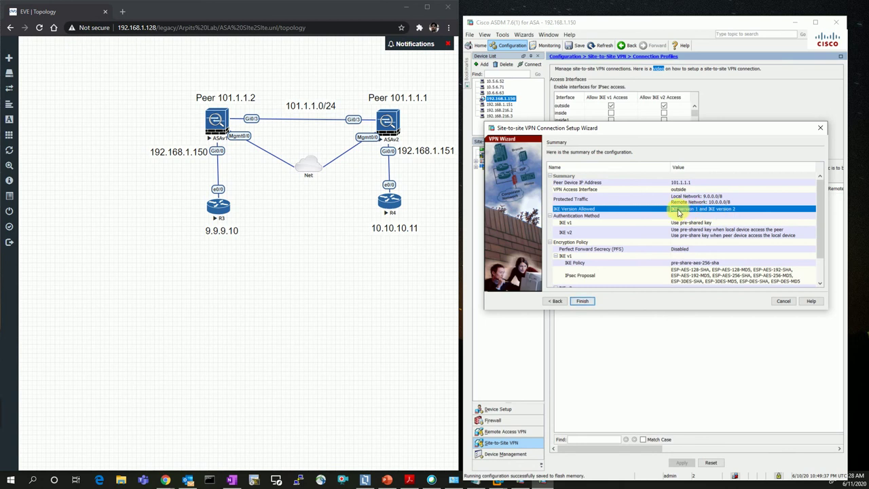
click(695, 232)
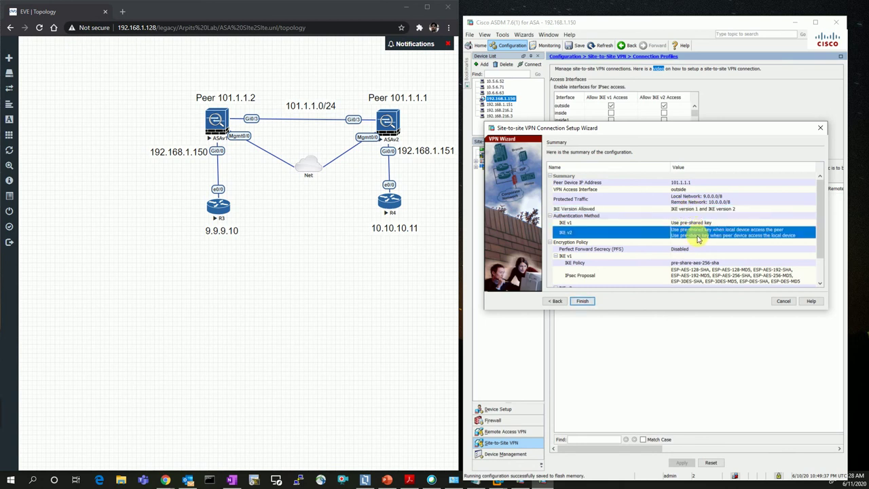
click(691, 223)
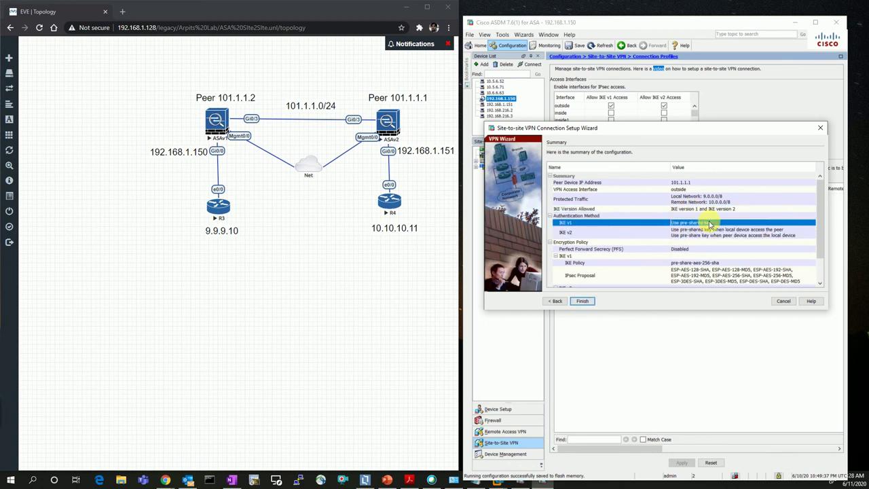
click(577, 235)
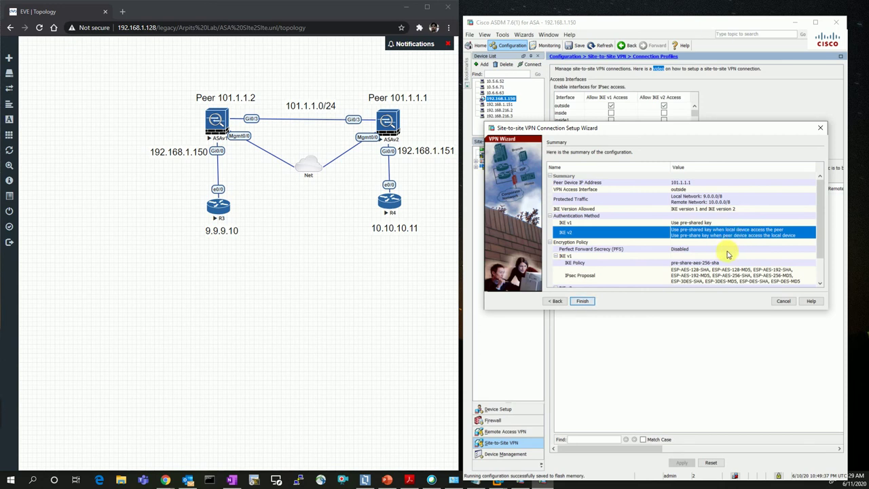
scroll(723, 251, down, 2)
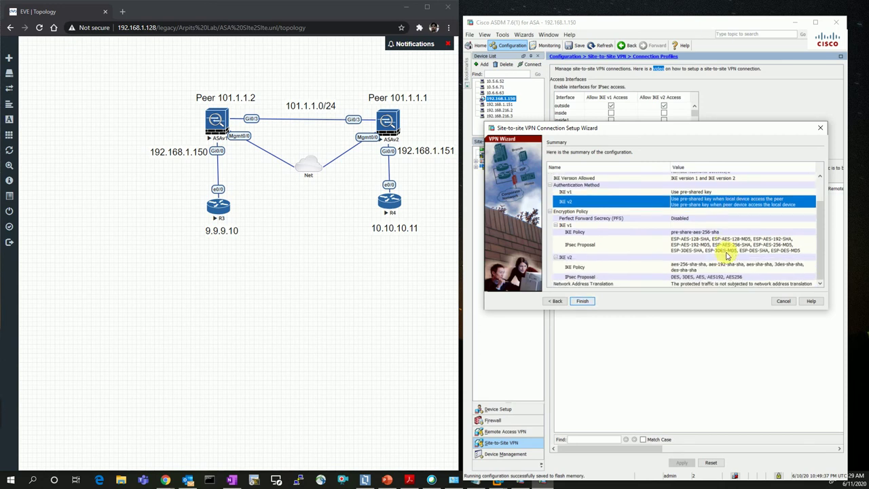
click(599, 220)
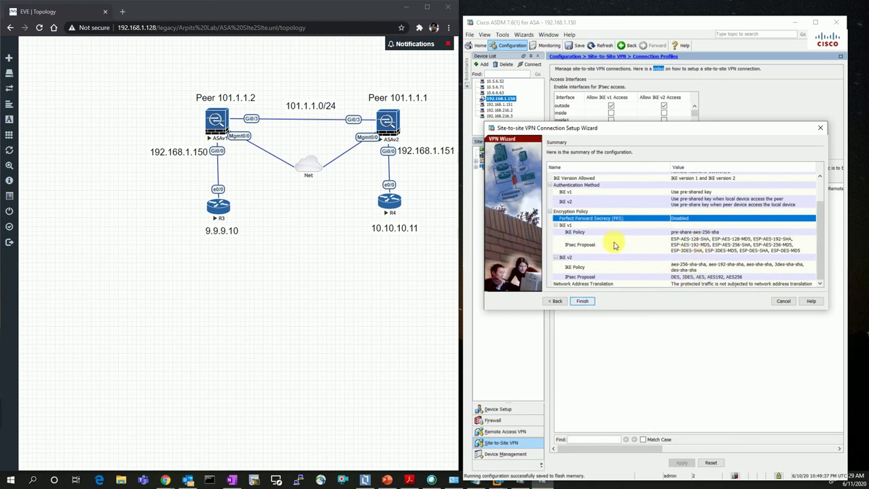
click(691, 232)
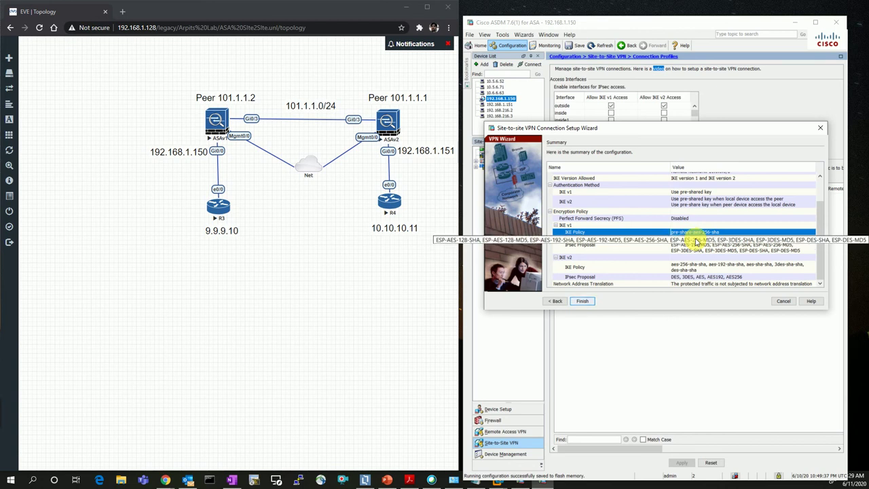
click(606, 248)
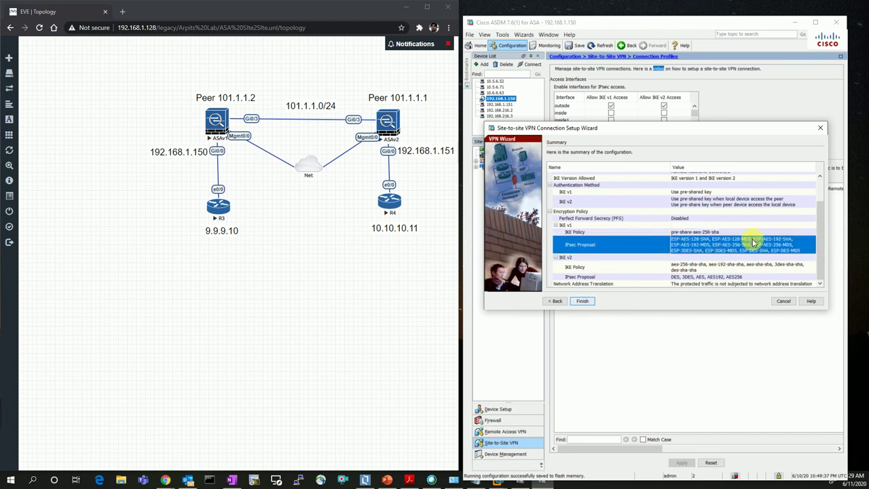
click(686, 285)
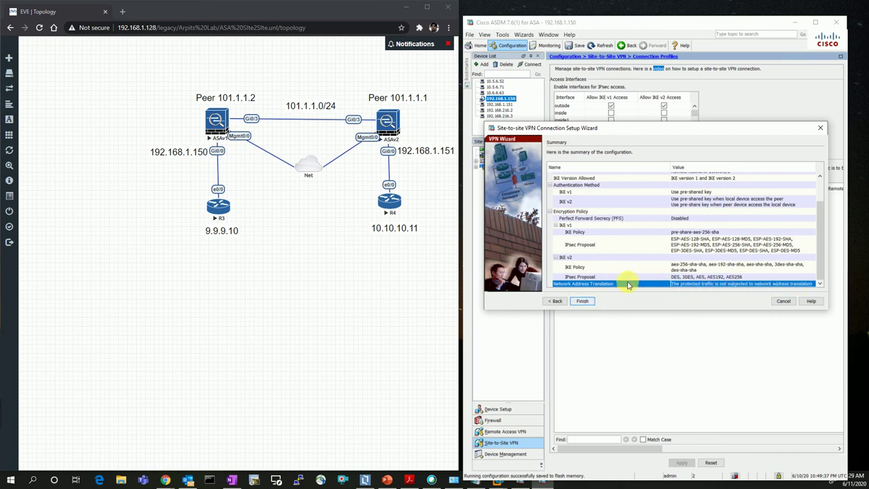
click(581, 301)
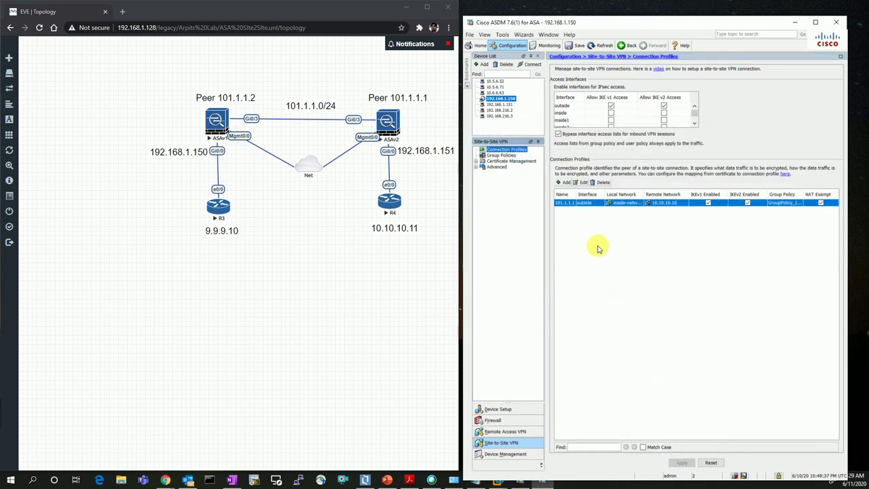
Save the configuration of ASA 192.168.1.150 to flash, then switch to the ASDM window for ASA 192.168.1.151 and save its configuration.
click(577, 45)
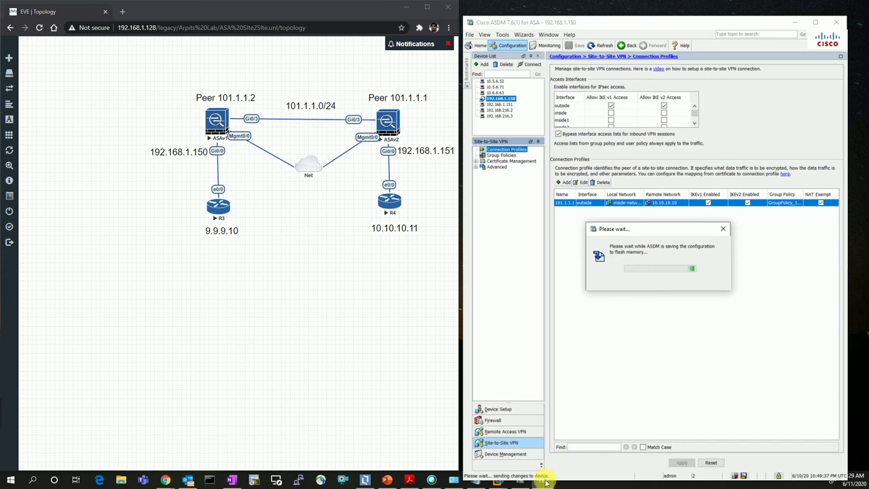
click(798, 24)
click(519, 480)
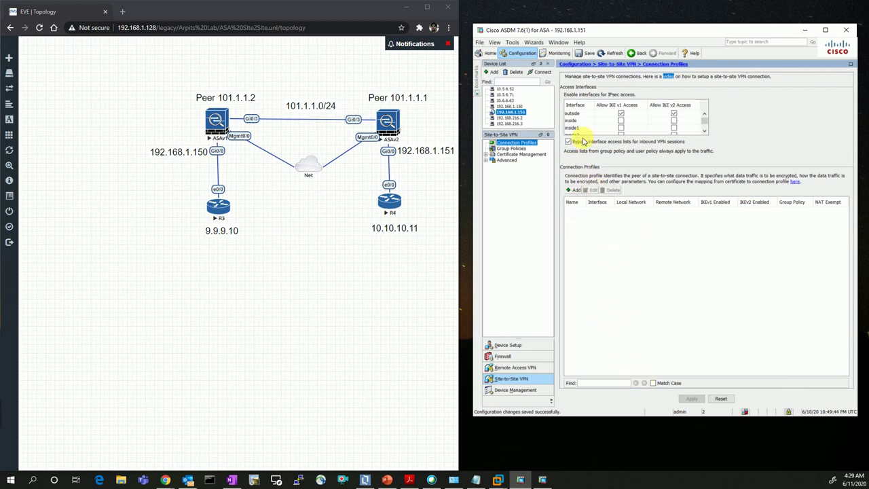
click(611, 53)
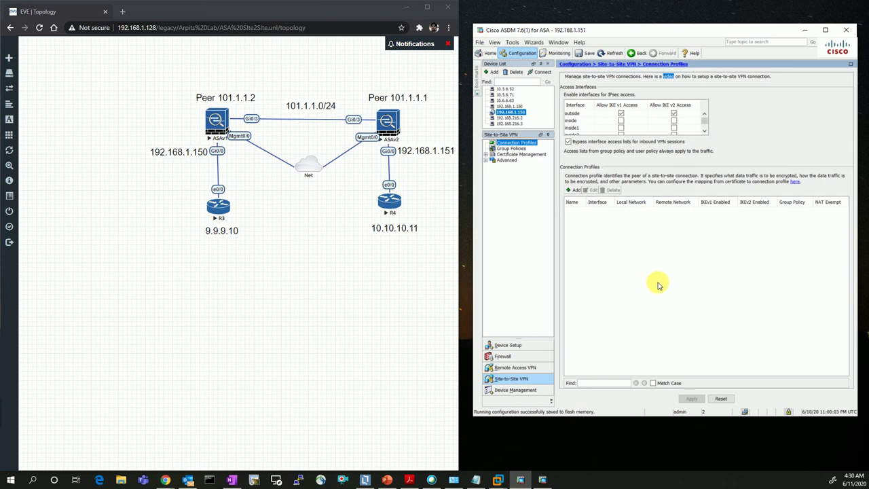
click(583, 55)
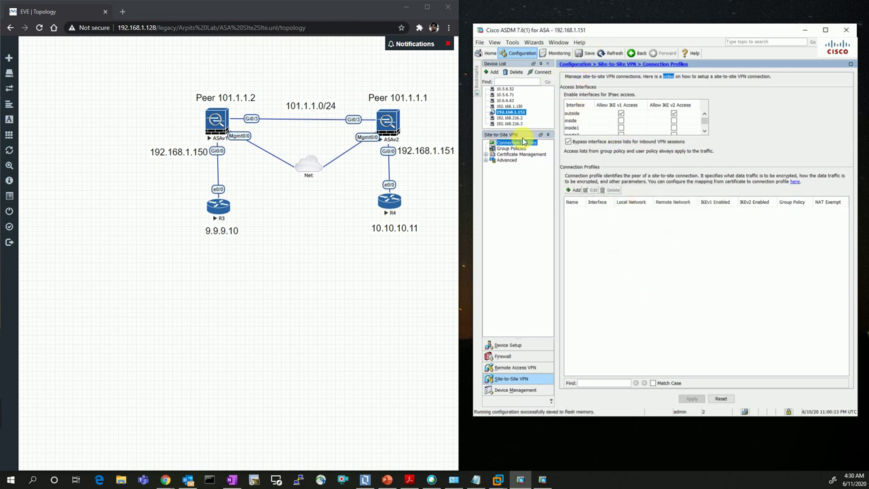
Start the Site-to-site VPN Wizard on ASA 192.168.1.151 and set the peer IP address to 101.1.1.2 on the outside interface.
click(533, 42)
mouse_move(556, 62)
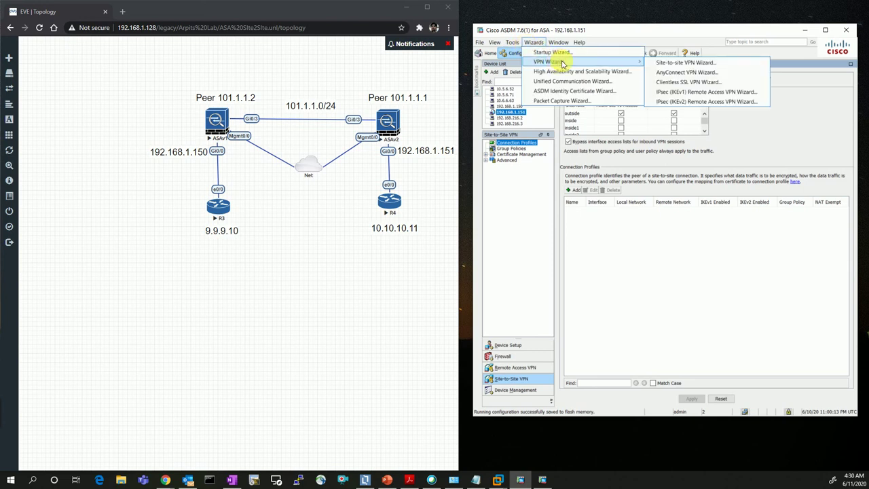
click(662, 63)
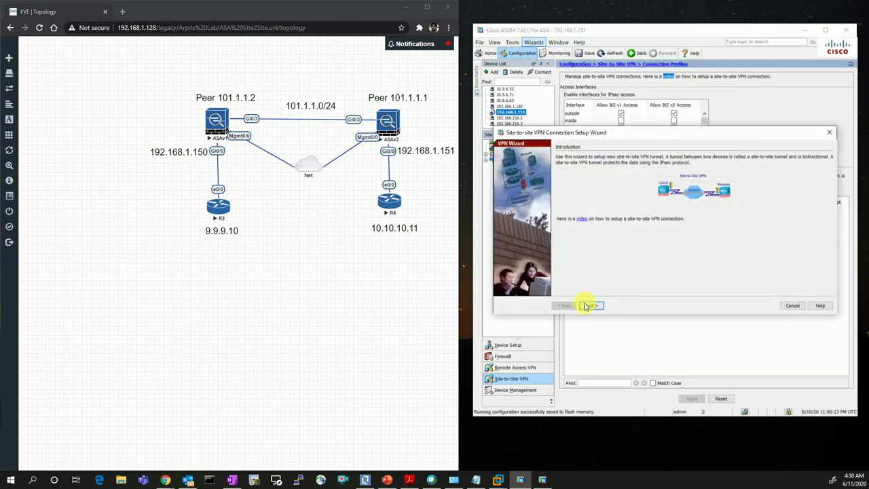
click(588, 306)
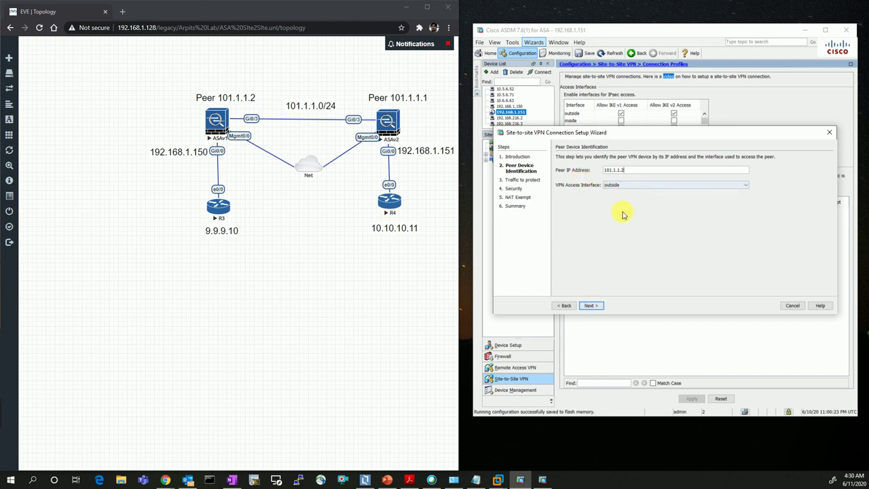
click(590, 306)
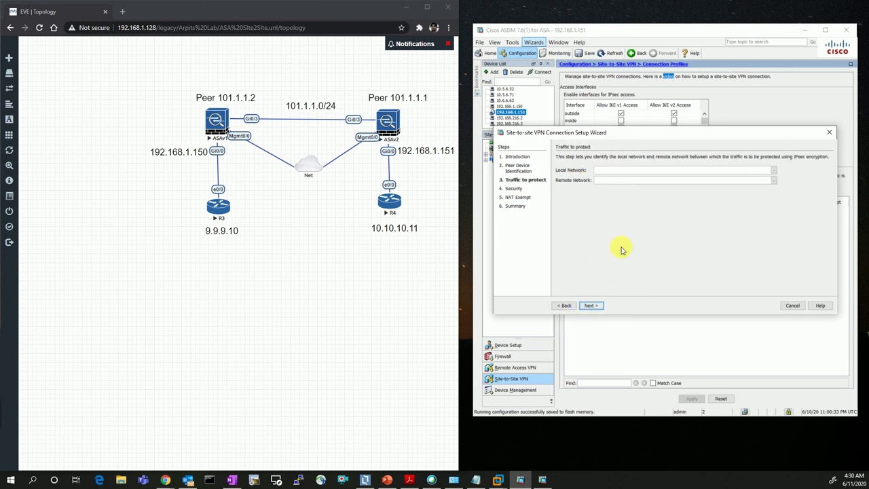
Choose inside-network (10.0.0.0/8) as the local network to protect.
click(773, 171)
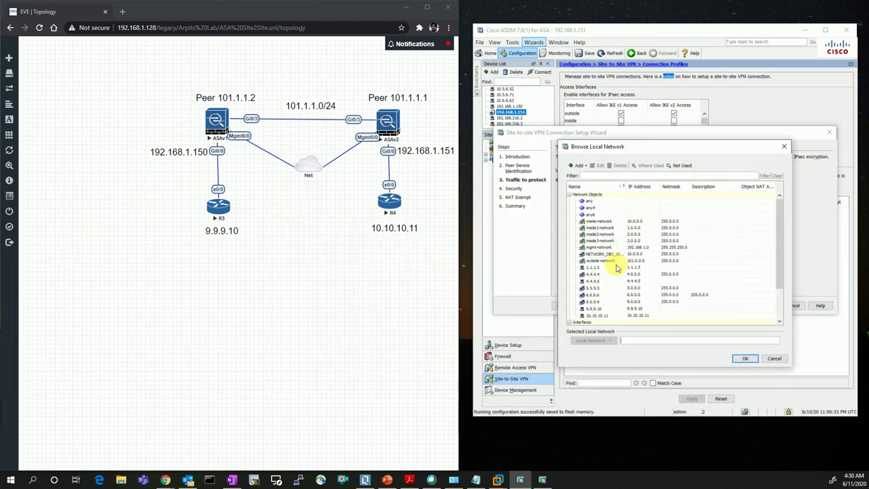
double_click(609, 221)
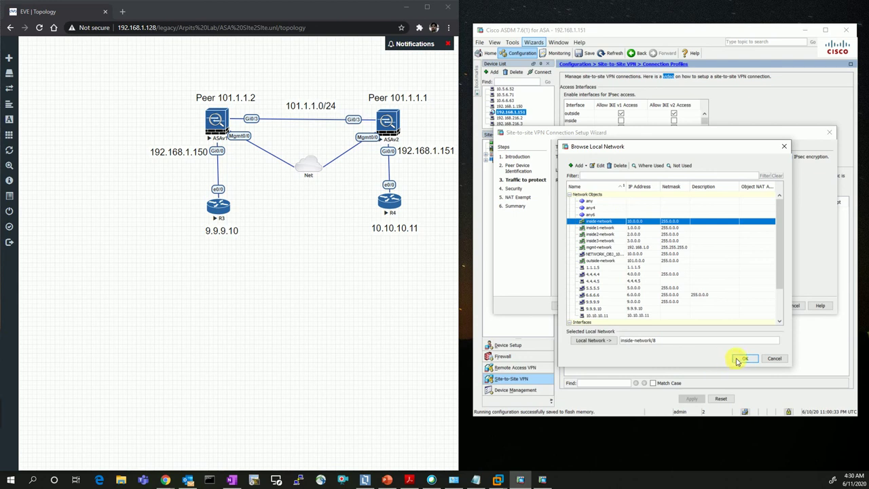
click(744, 358)
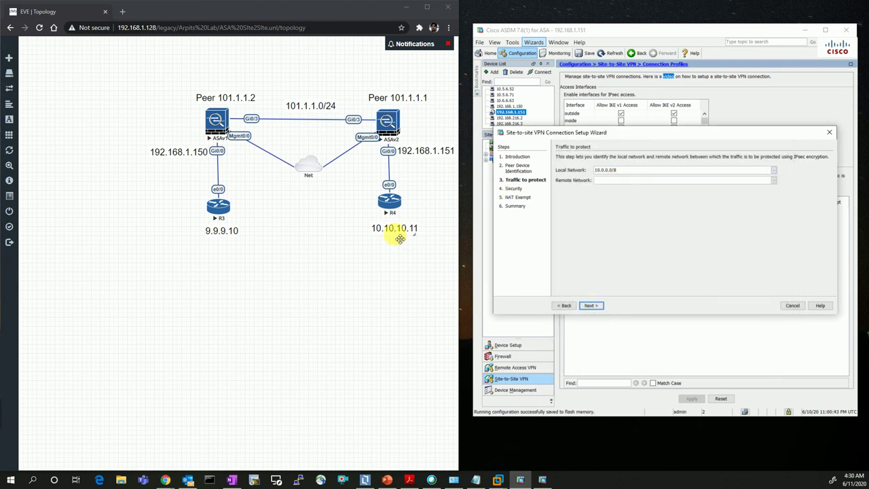
Choose the 9.9.9.9 network object (9.0.0.0/8) as the remote network and continue to the security settings.
click(773, 180)
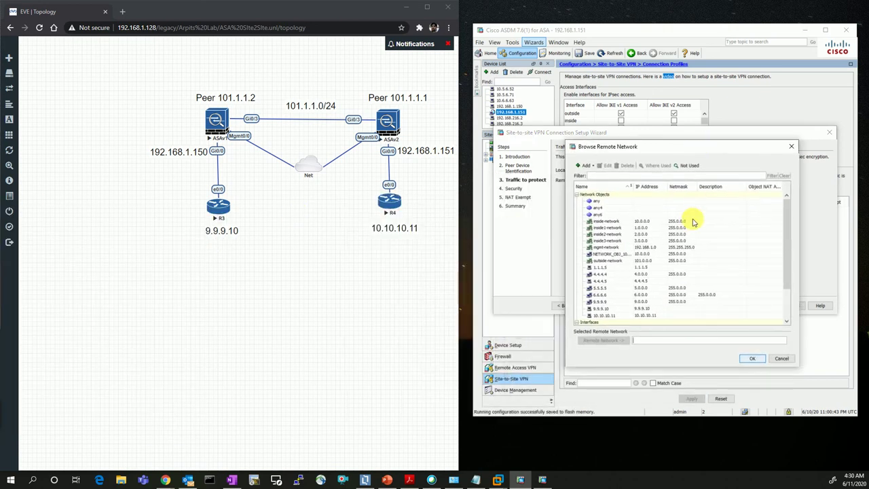
scroll(634, 290, down, 2)
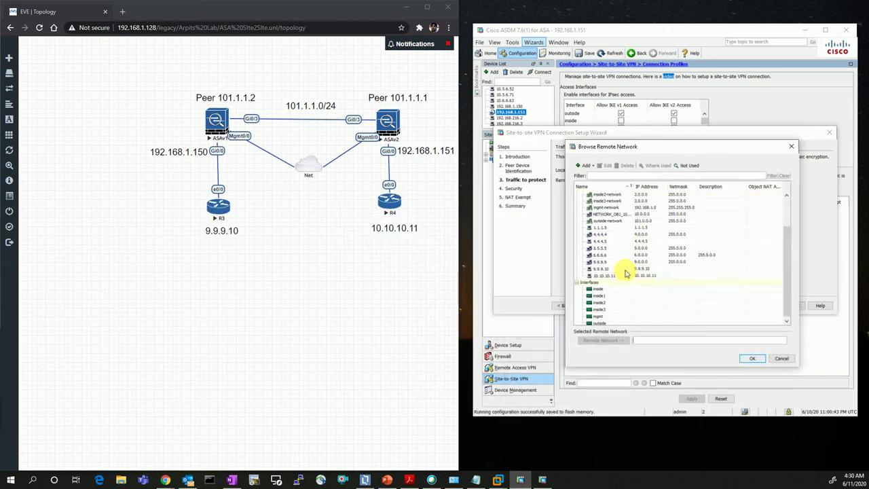
click(628, 269)
double_click(641, 261)
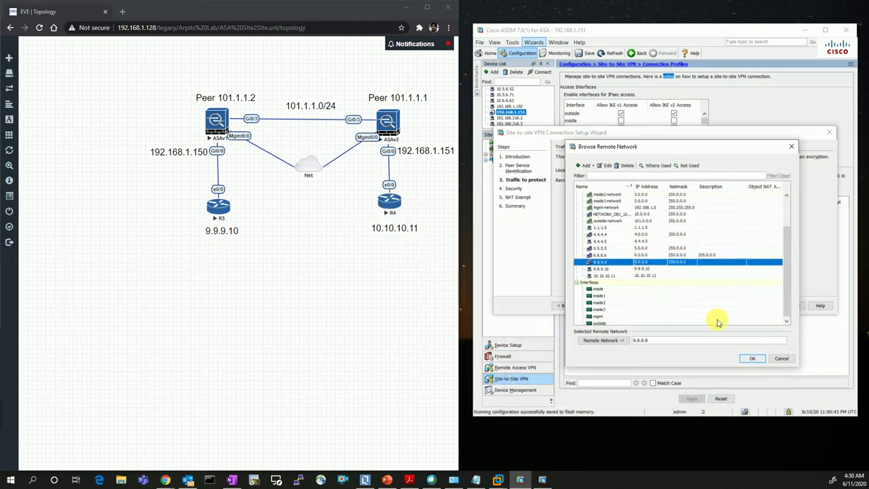
click(749, 358)
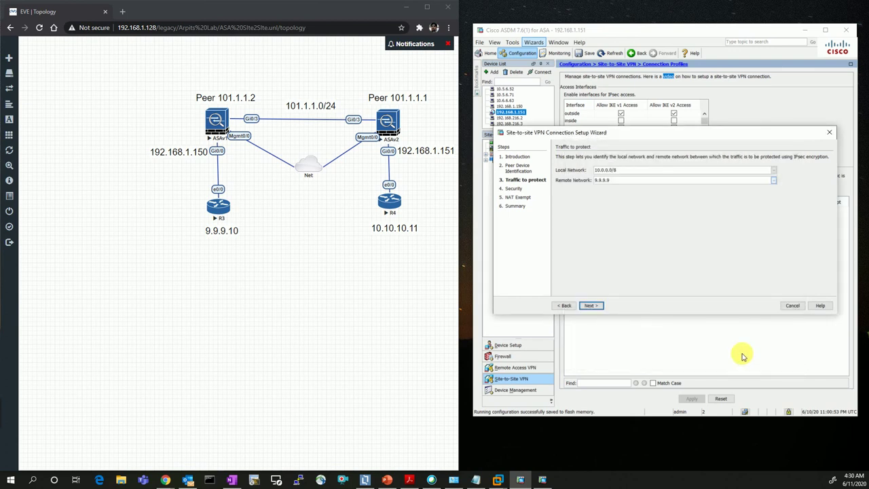
click(596, 305)
Enter the pre-shared key under Simple Configuration, exempt the ASA-side inside network from address translation, and continue to the summary.
click(604, 206)
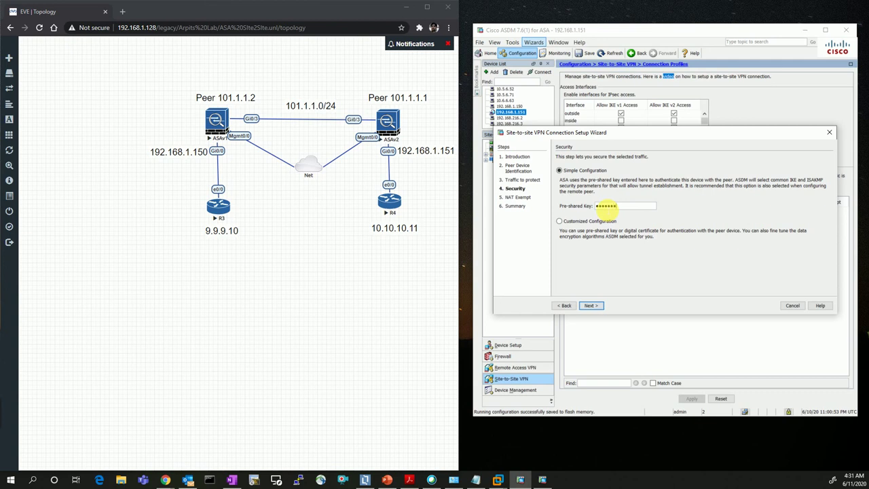
click(589, 305)
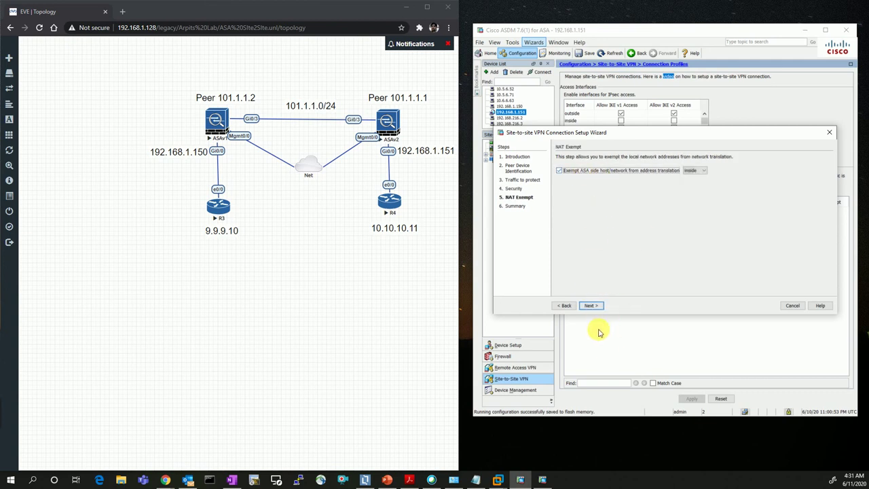
click(591, 305)
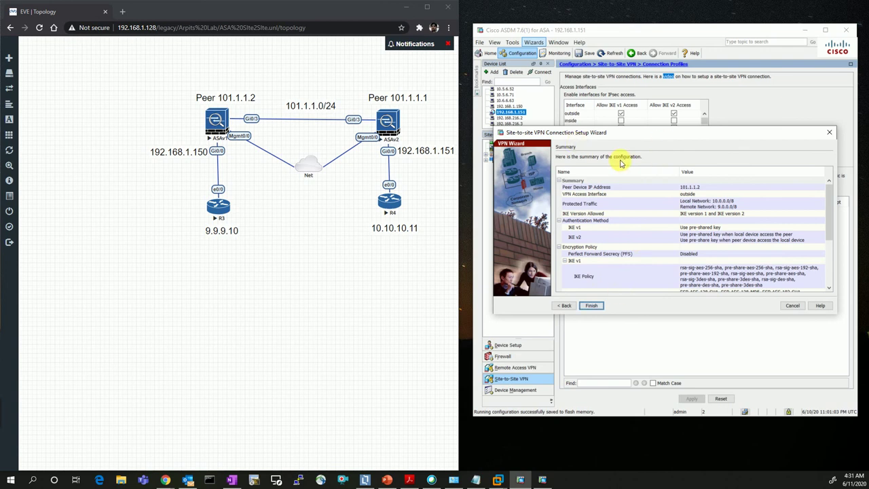
Start a packet capture on ASAv1's Gi0/3 interface from the EVE topology.
right_click(217, 121)
click(251, 190)
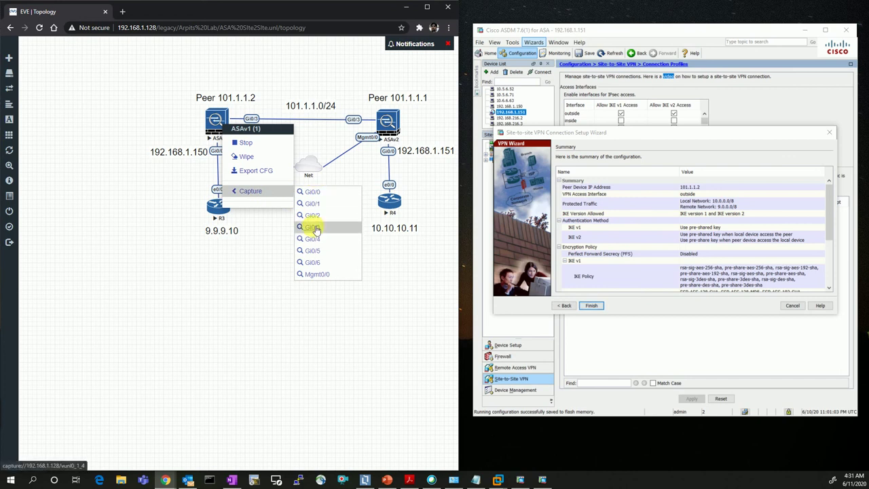
click(311, 227)
Switch to the SecureCRT console sessions and enter privileged mode on ASAv1 and ASAv2, answering the enable password prompt.
click(246, 90)
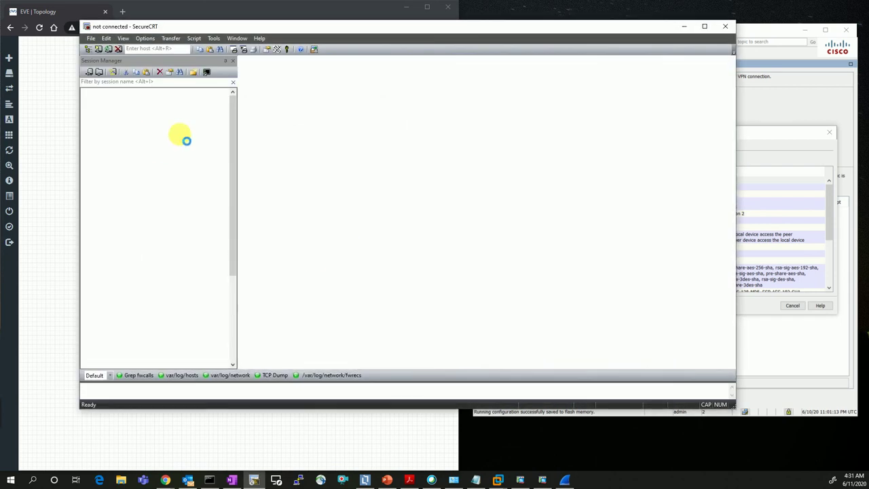
drag(426, 30, 1, 41)
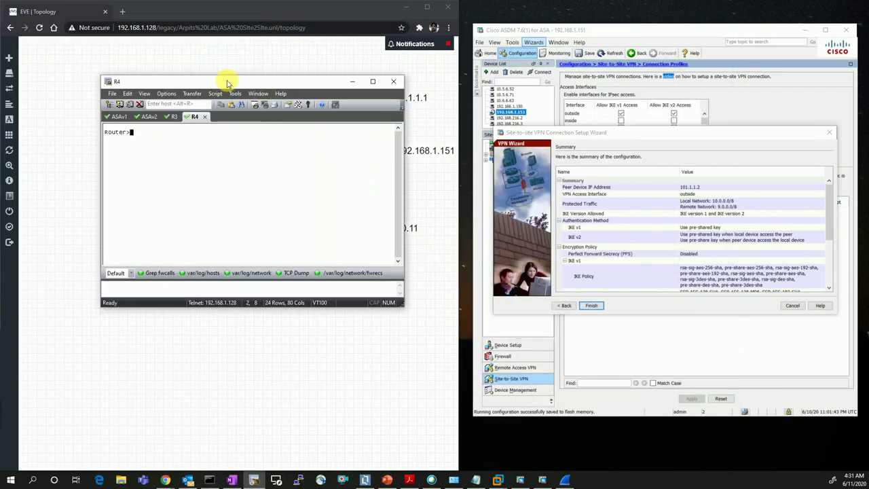
drag(228, 82, 243, 90)
click(133, 123)
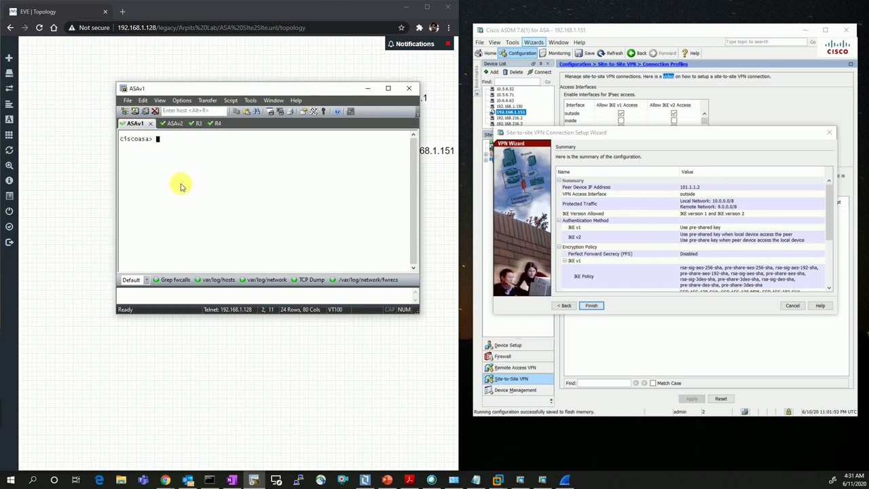
text(en)
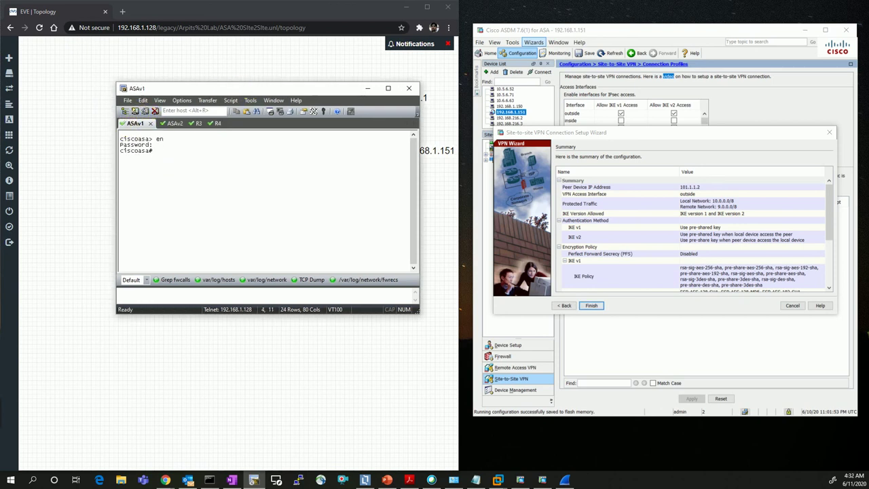
click(170, 123)
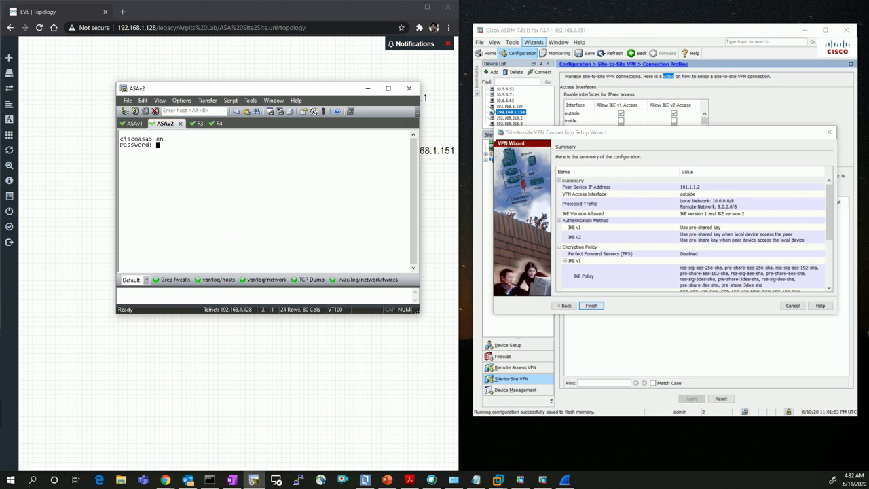
key(Return)
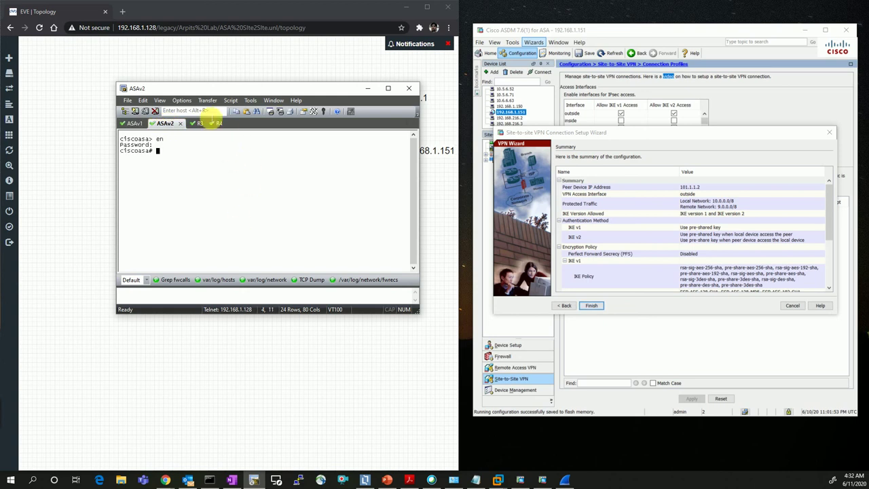
Enter privileged mode on routers R3 and R4, and move the terminal window clear of the topology diagram.
click(194, 122)
text(er>en)
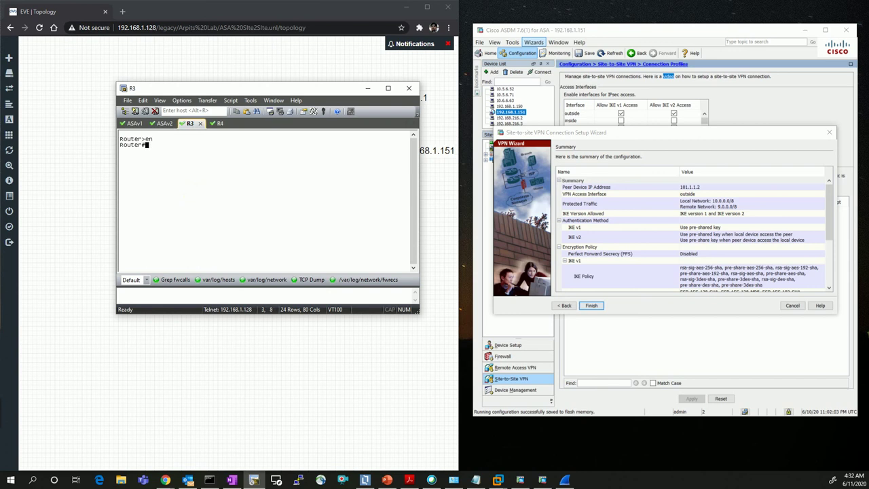
click(215, 123)
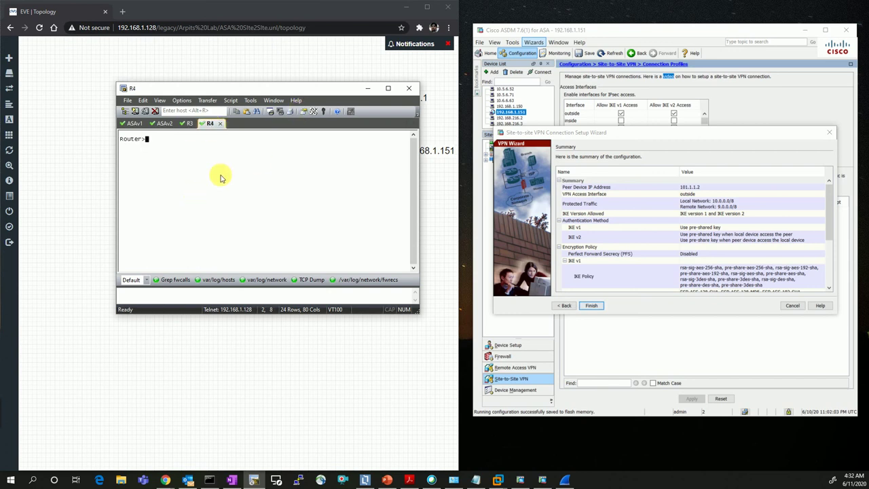
text(en)
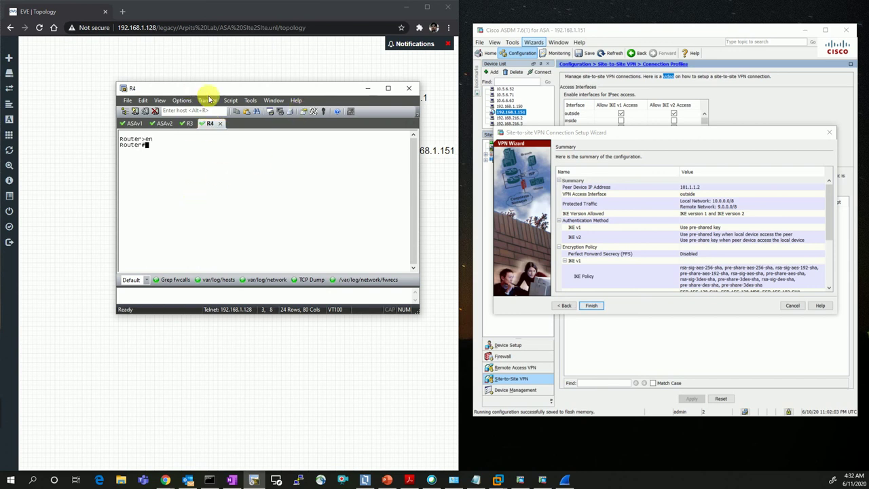
drag(196, 91, 543, 78)
key(alt+1)
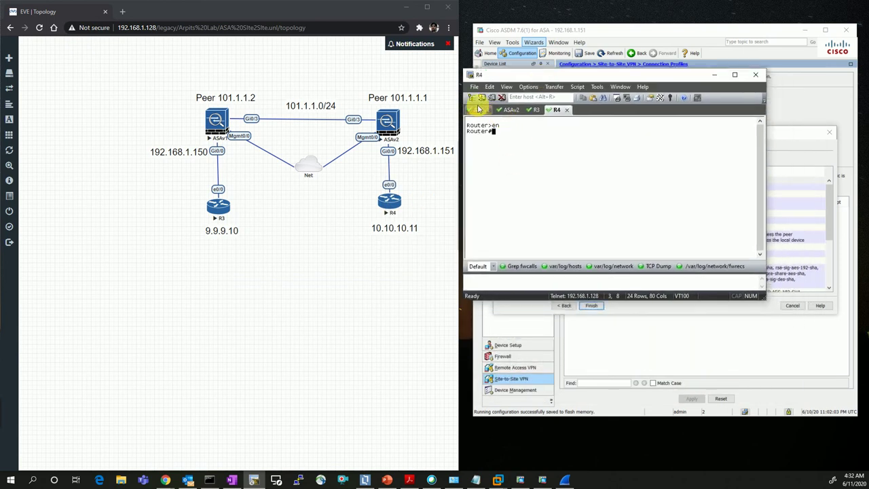
text(en)
key(Return)
key(Return)
List the EIGRP neighbors on router R3 with sh ip eigrp neighbors and check the neighbor address.
click(541, 109)
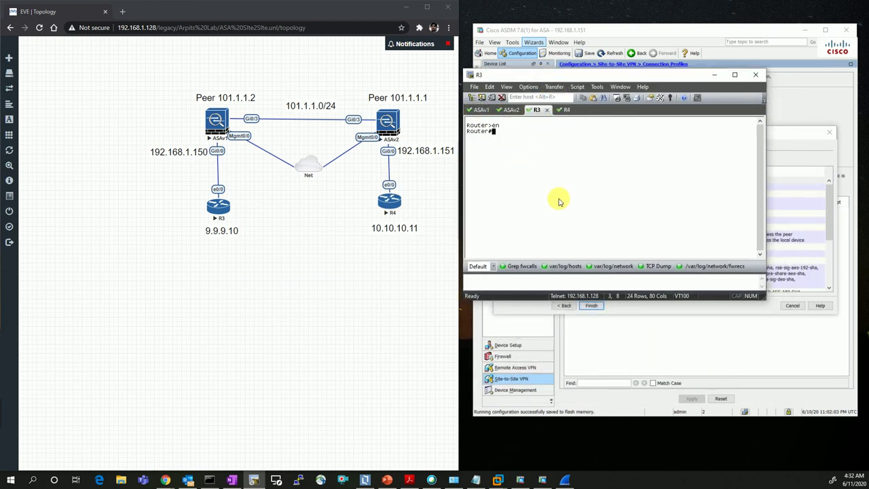
text(sh )
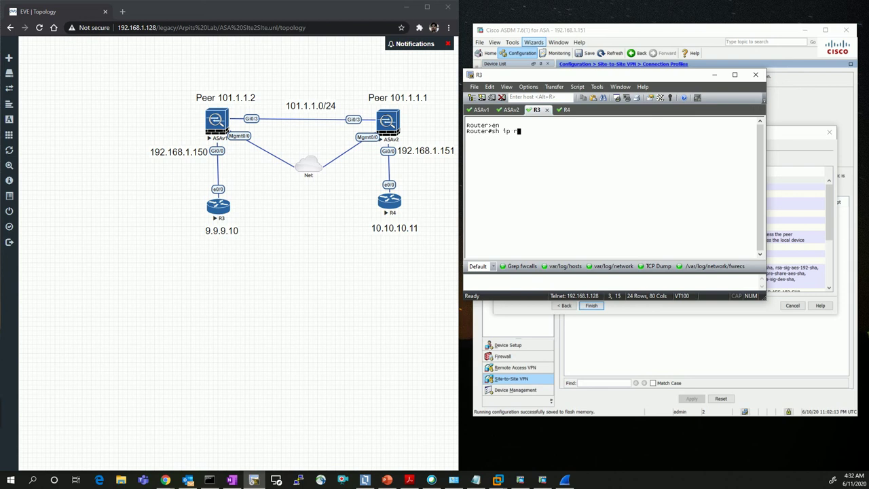
text(ip eigrp nei)
key(Tab)
key(Return)
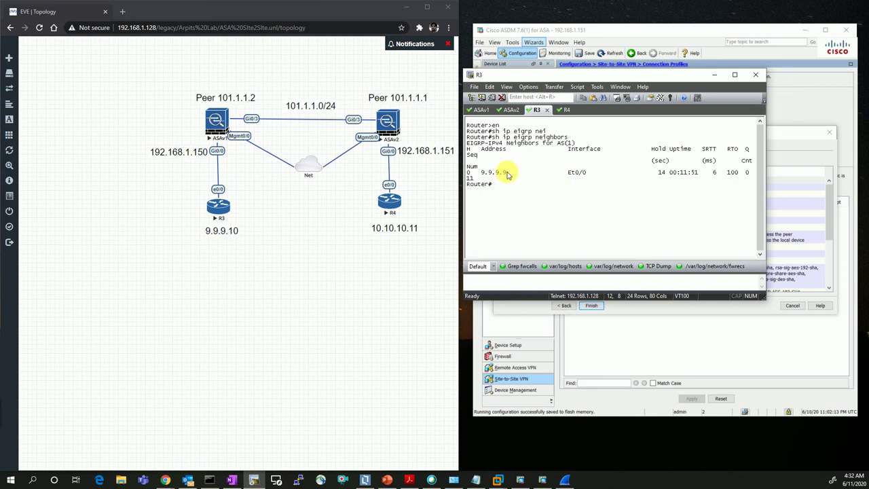
drag(504, 172, 480, 173)
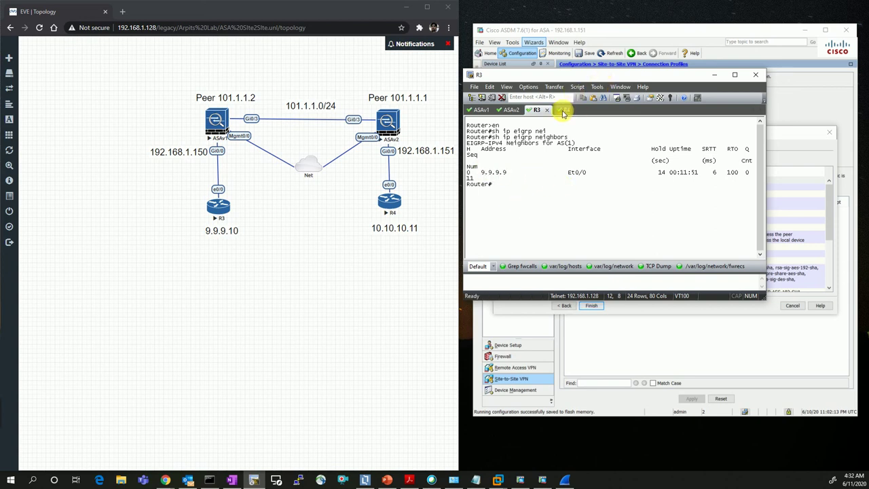
Show router R4's EIGRP neighbors with sh ip eigrp neighbors.
click(561, 110)
text(sh ip)
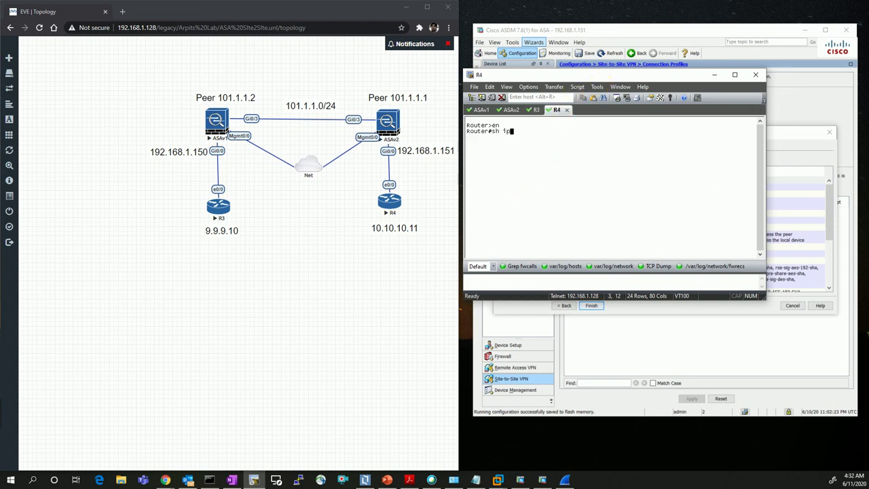
text( eigrp nei)
key(Tab)
key(Return)
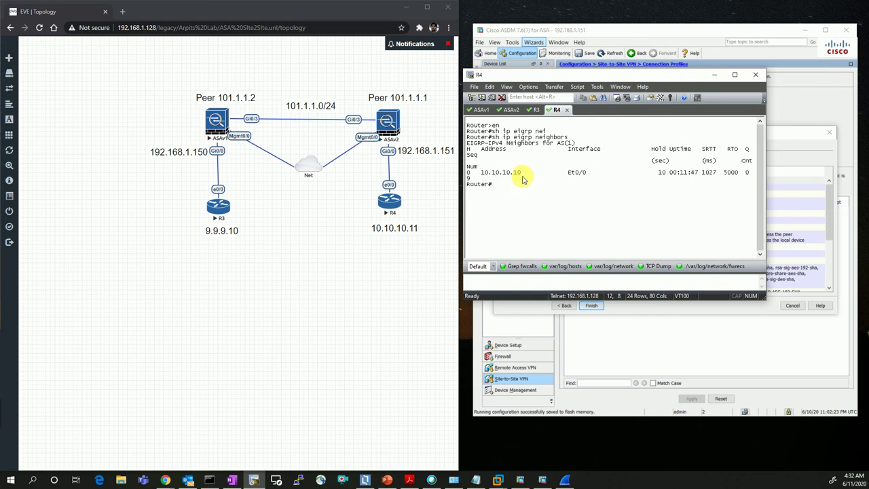
Turn on IKEv1 debugging at level 255 on ASAv1 with debug crypto ikev1 255.
click(481, 109)
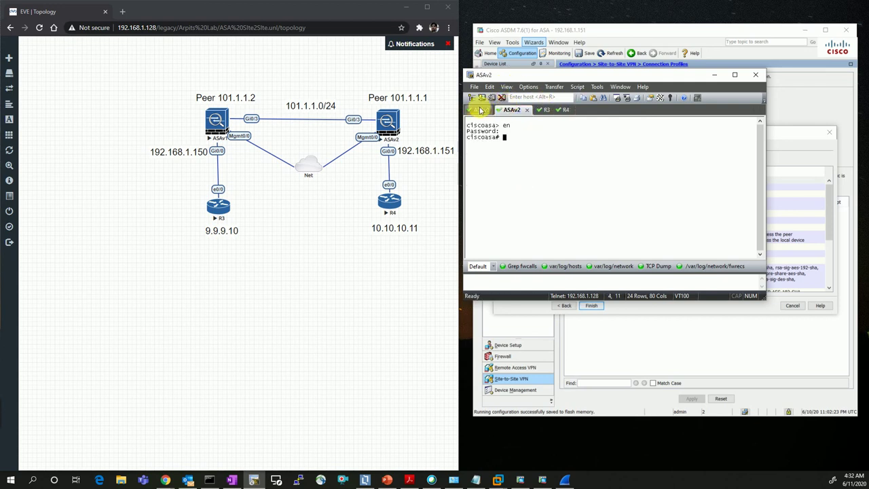
text(de)
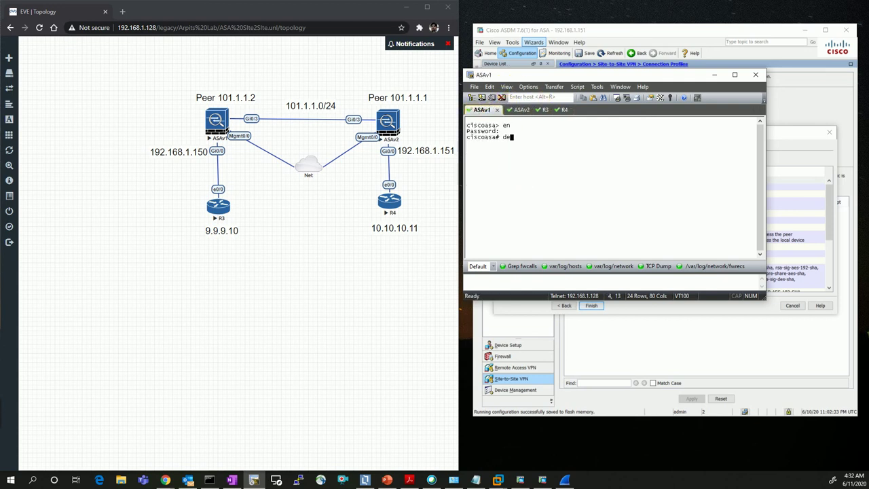
text(bug)
key(Tab)
text(cry)
key(Tab)
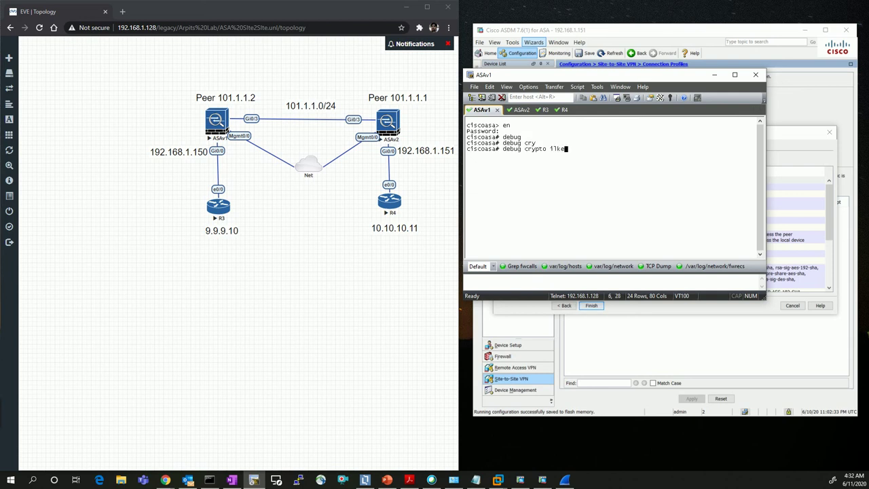
text(ikev)
key(Tab)
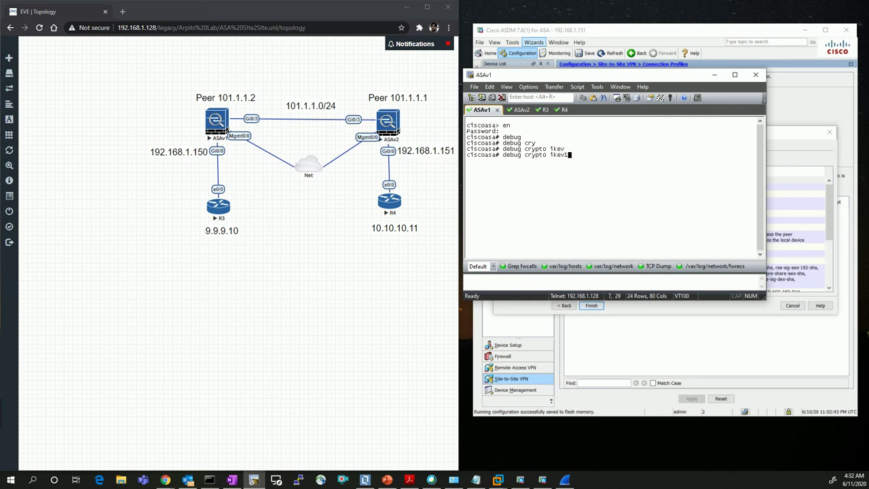
key(Return)
Check the allowed IPsec debug levels on ASAv1 and run debug crypto ipsec 255.
text(debug cry)
key(Tab)
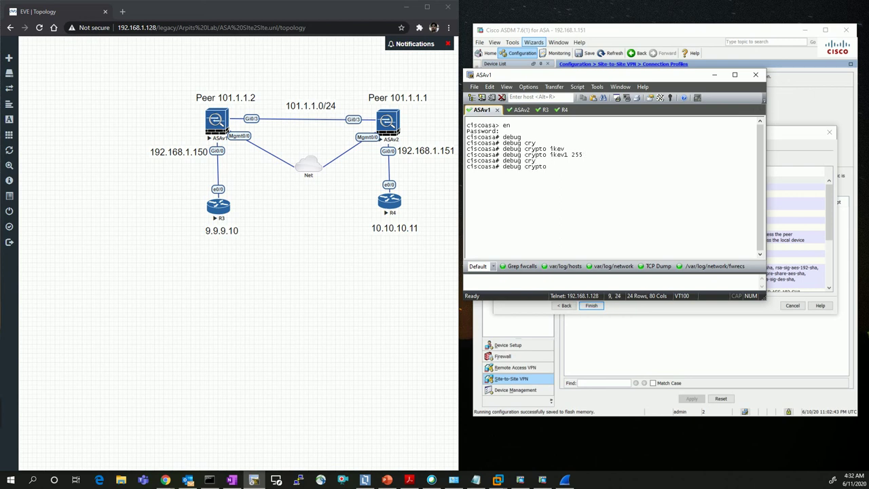
text(ips)
key(Tab)
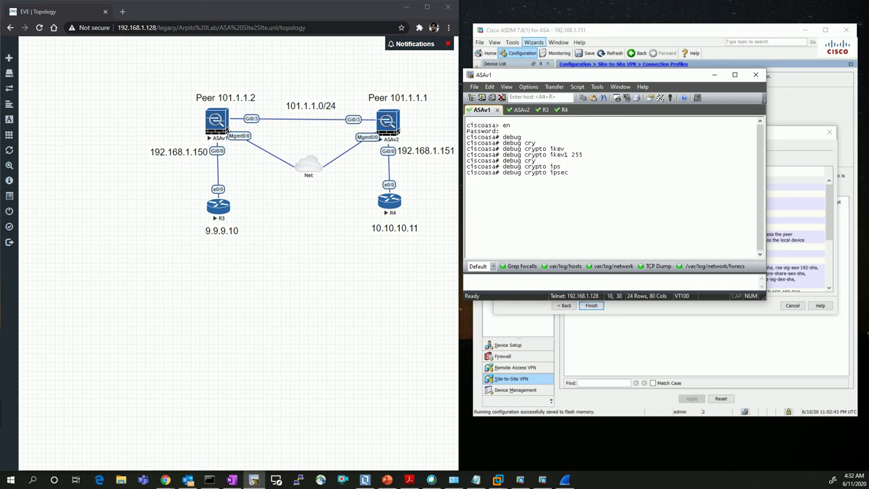
text(?)
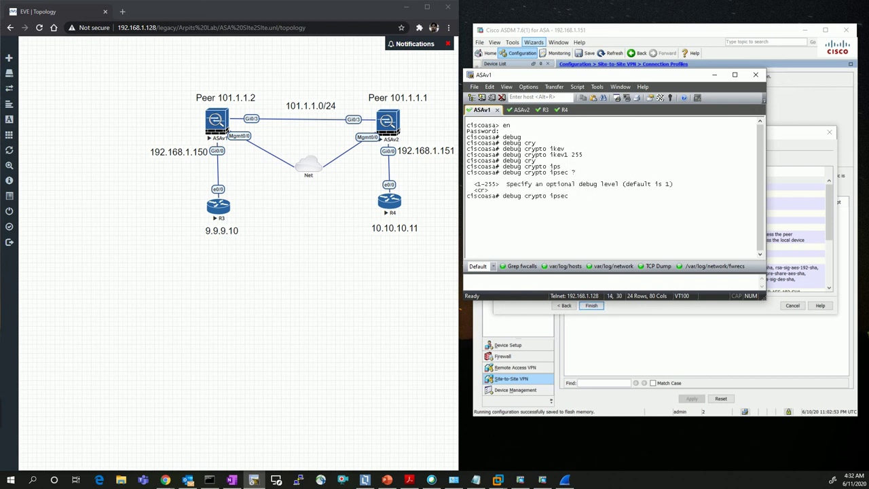
text(255)
key(Return)
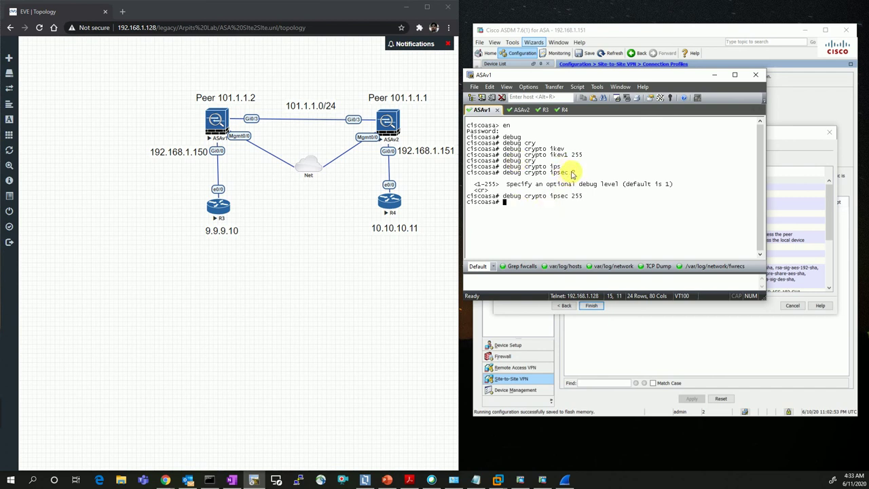
Copy the debug crypto ipsec 255 command from ASAv1 and run it on ASAv2.
drag(582, 196, 502, 196)
key(ctrl+c)
key(Return)
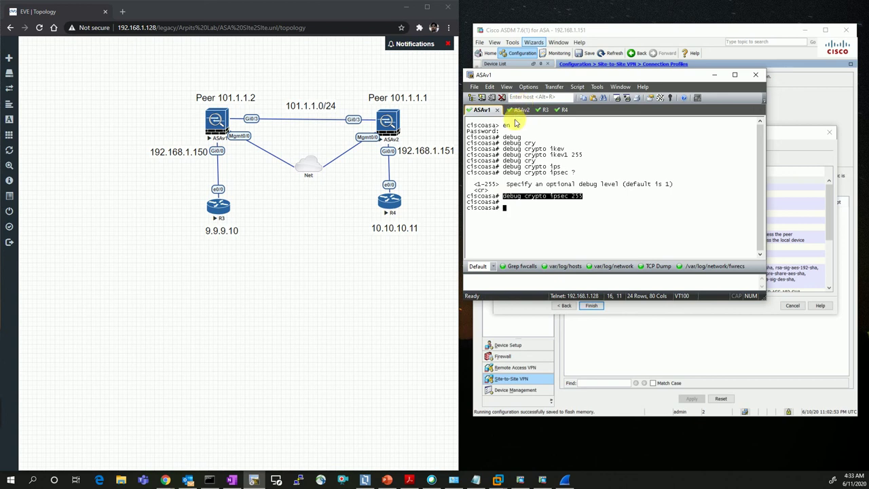
click(520, 110)
right_click(533, 148)
key(Return)
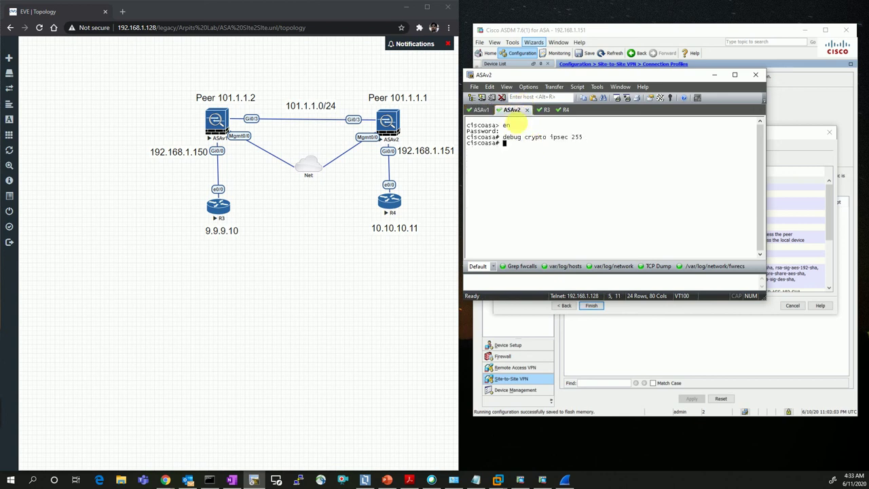
Run debug crypto ikev1 255 on ASAv2, then return to the ASAv1 console and move the terminal window clear of the ASDM wizard.
text(debug)
key(Tab)
text(cry)
key(Tab)
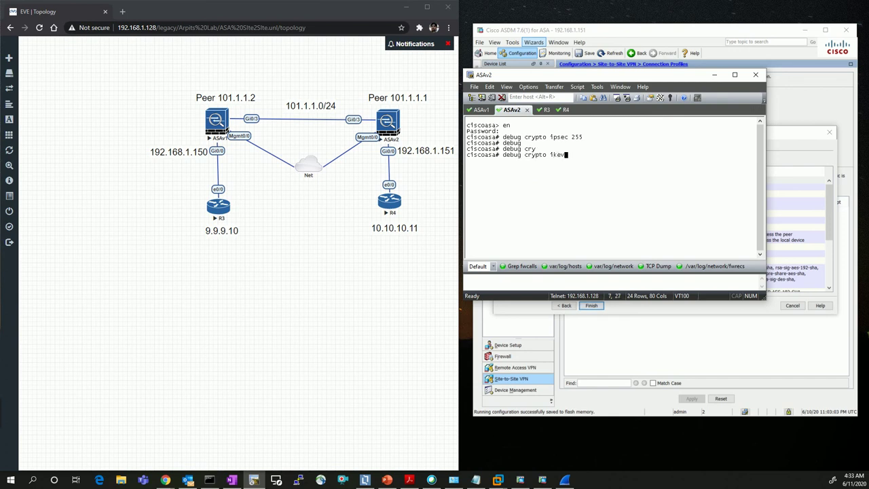
key(Tab)
text(1)
key(Tab)
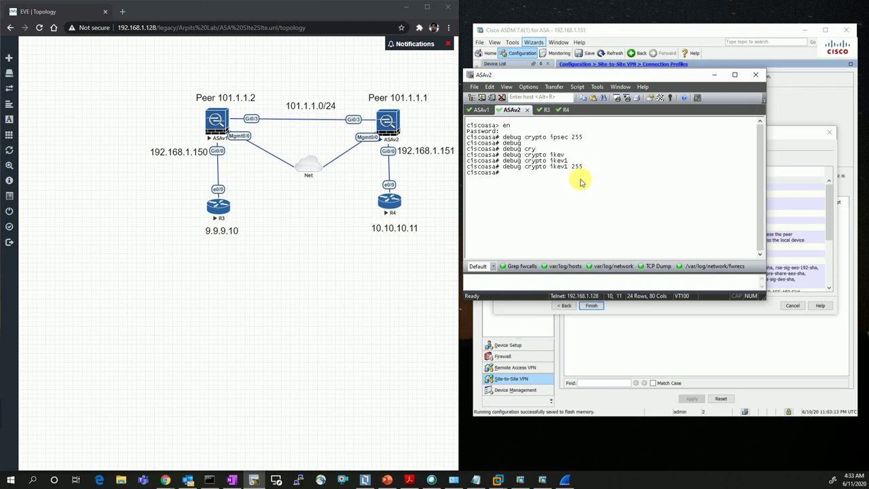
click(480, 109)
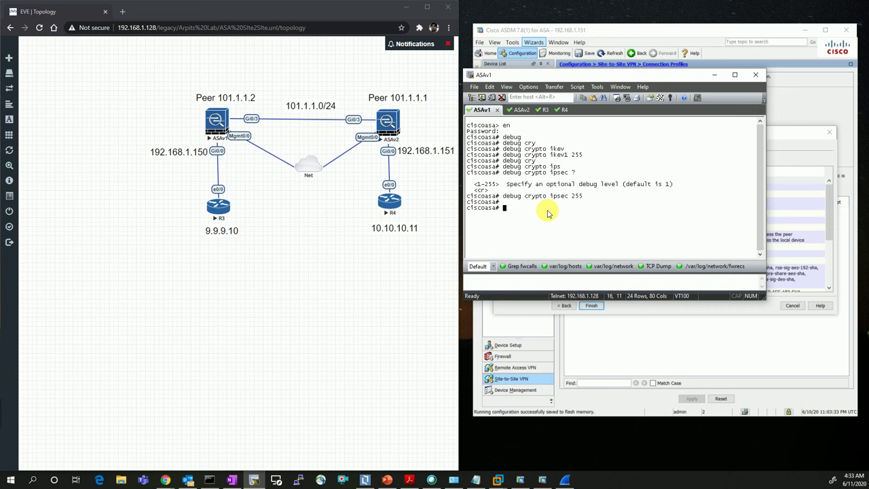
drag(553, 77, 197, 47)
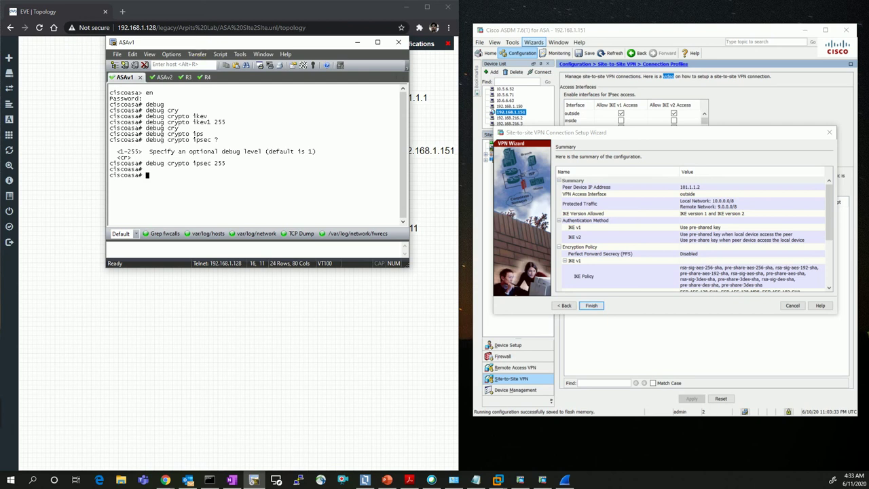
Switch to the Wireshark capture and examine the sources, destinations and protocols of the packets exchanged between the two peers.
key(alt+Tab)
drag(383, 43, 505, 88)
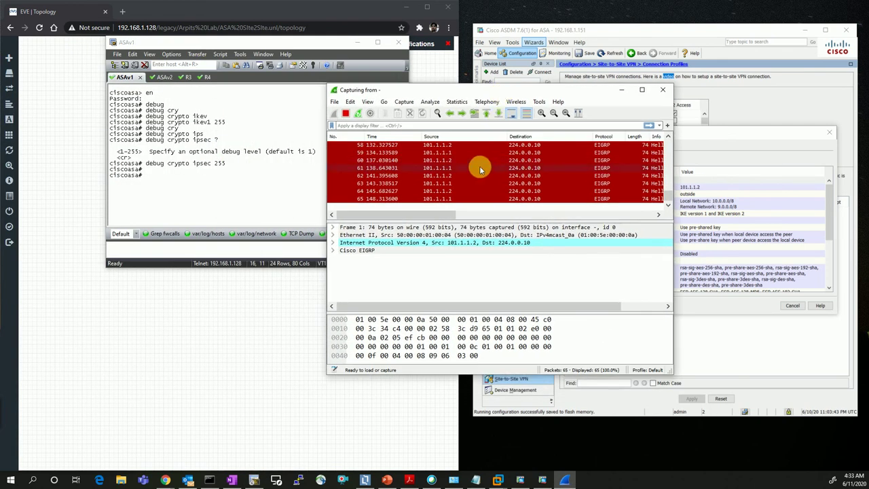
click(462, 175)
scroll(464, 182, up, 9)
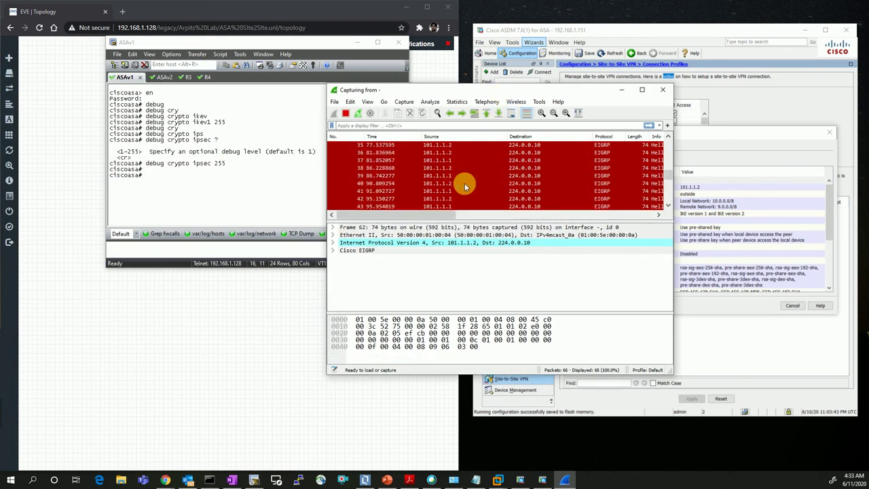
scroll(464, 183, down, 8)
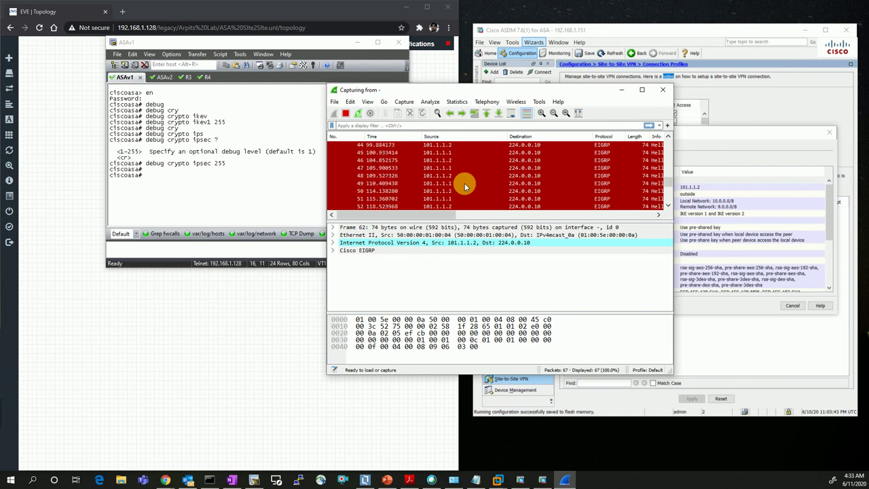
scroll(464, 183, down, 2)
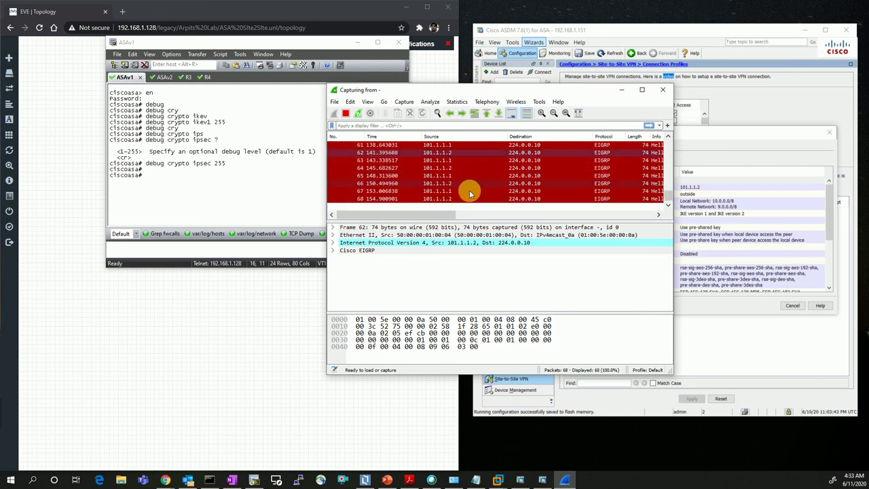
mouse_move(432, 216)
mouse_down()
mouse_move(495, 213)
mouse_move(430, 200)
mouse_move(485, 211)
mouse_move(427, 212)
mouse_up()
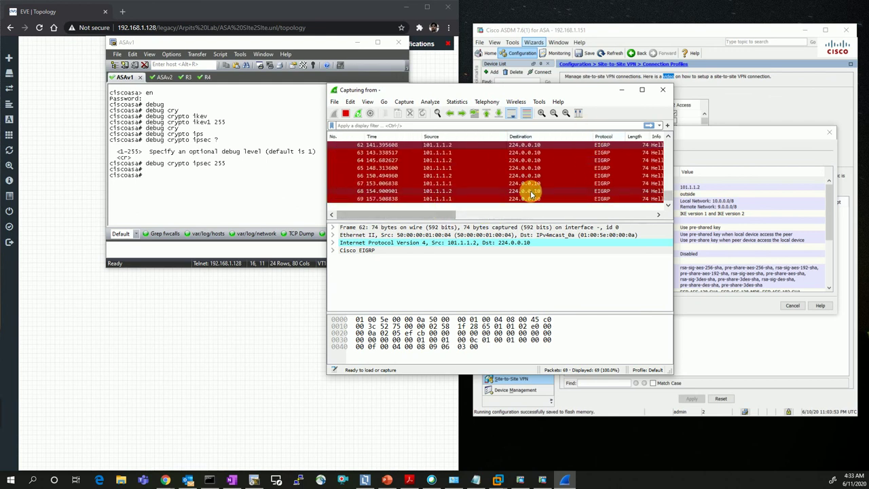
scroll(508, 163, up, 2)
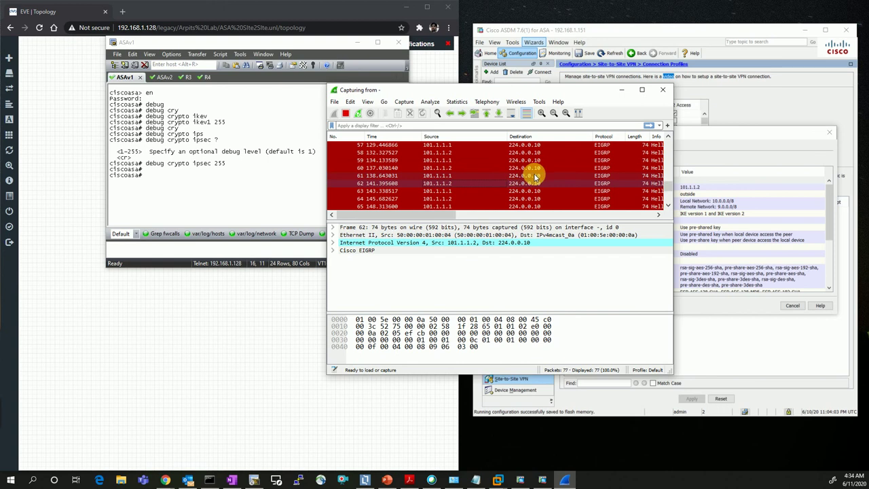
scroll(540, 180, up, 7)
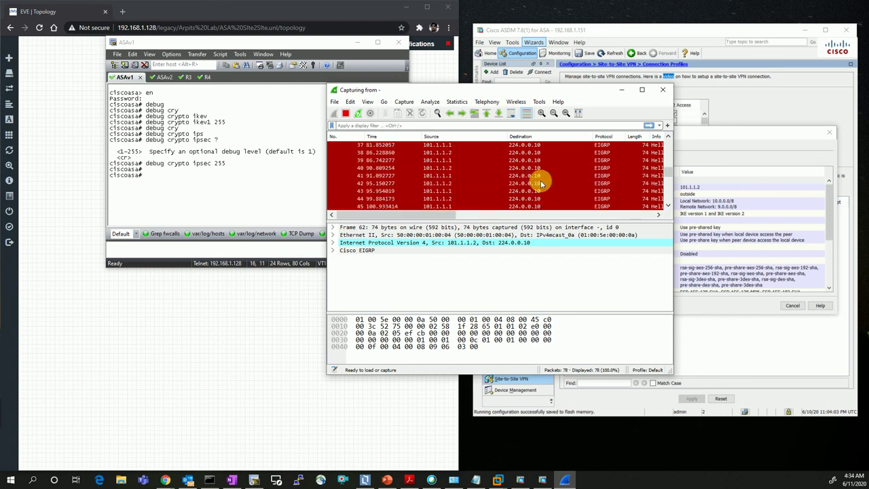
scroll(540, 180, down, 12)
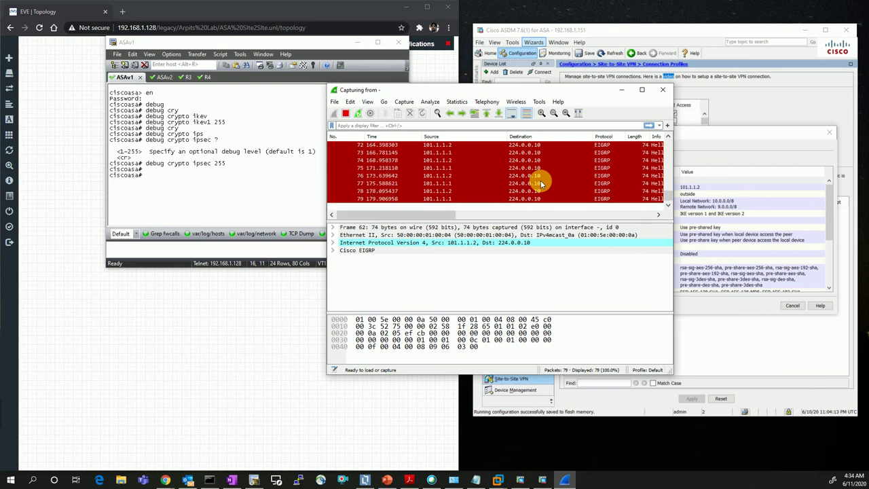
Put Wireshark aside, finish the site-to-site VPN wizard for ASA 192.168.1.151 and save its configuration.
click(622, 90)
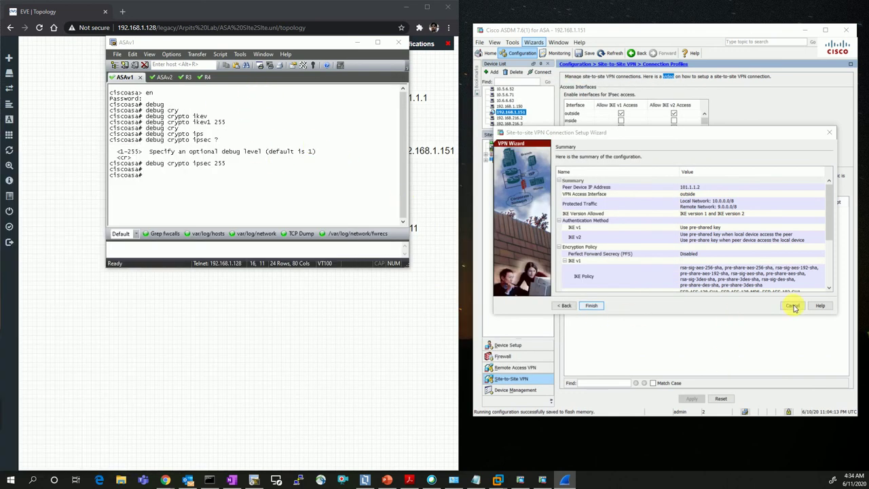
click(591, 306)
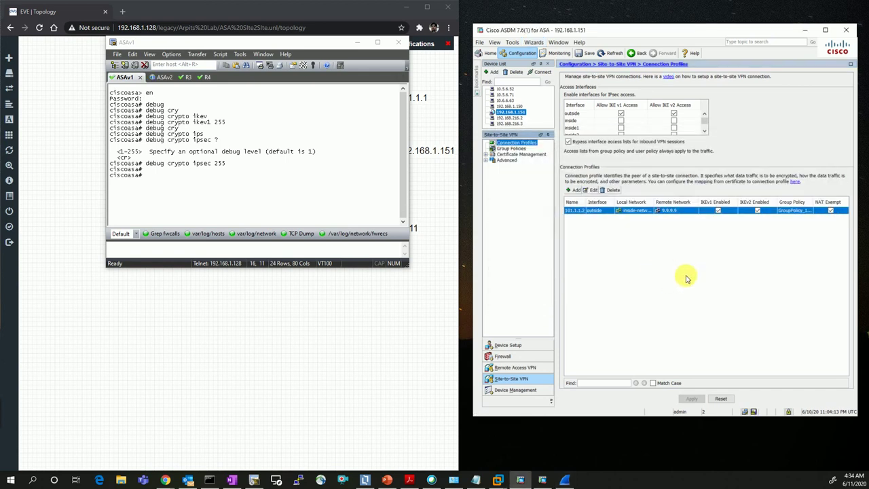
click(585, 54)
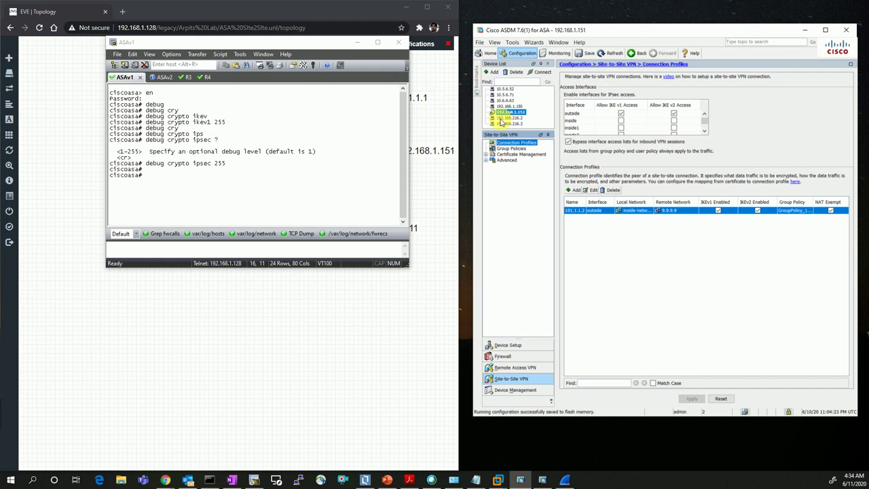
Move the terminal window clear of the topology, enlarge it and review the IKE and IPsec debug output on ASAv2.
drag(303, 44, 308, 248)
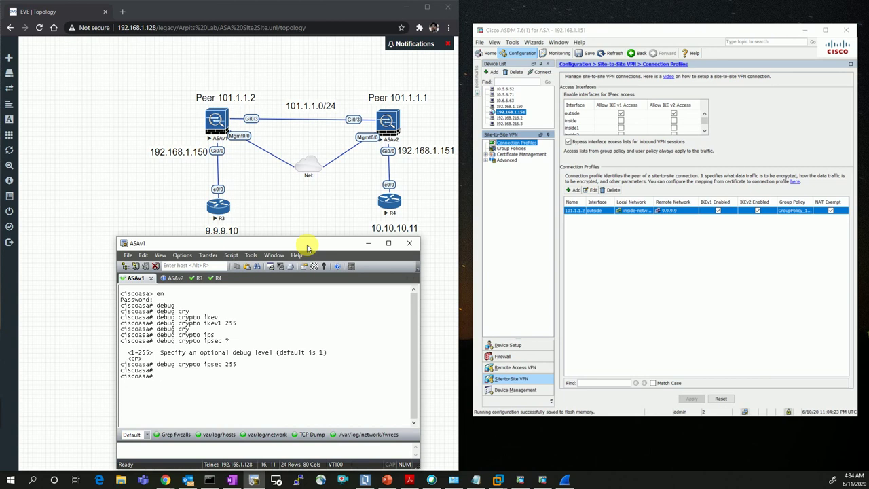
click(166, 279)
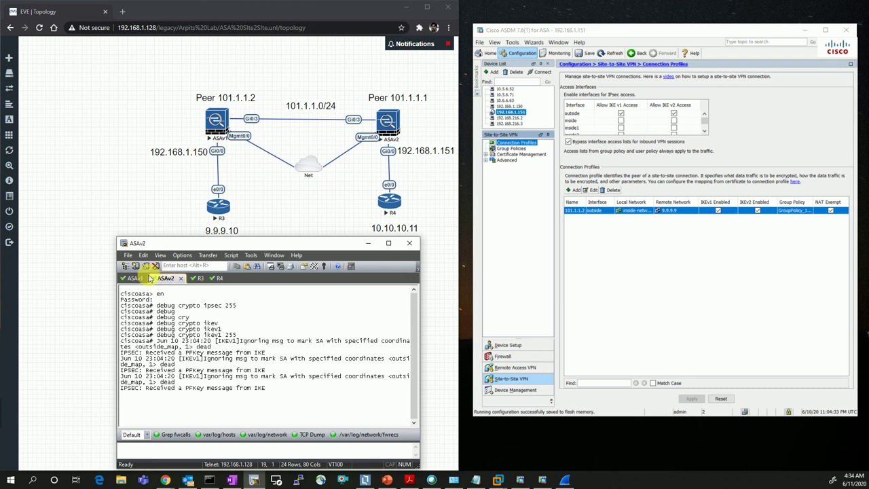
click(195, 281)
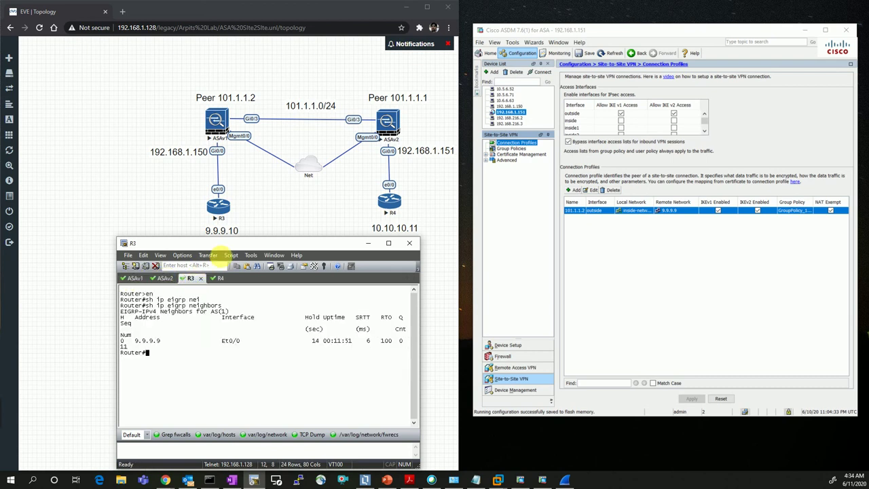
drag(312, 247, 412, 258)
drag(477, 255, 683, 112)
double_click(731, 111)
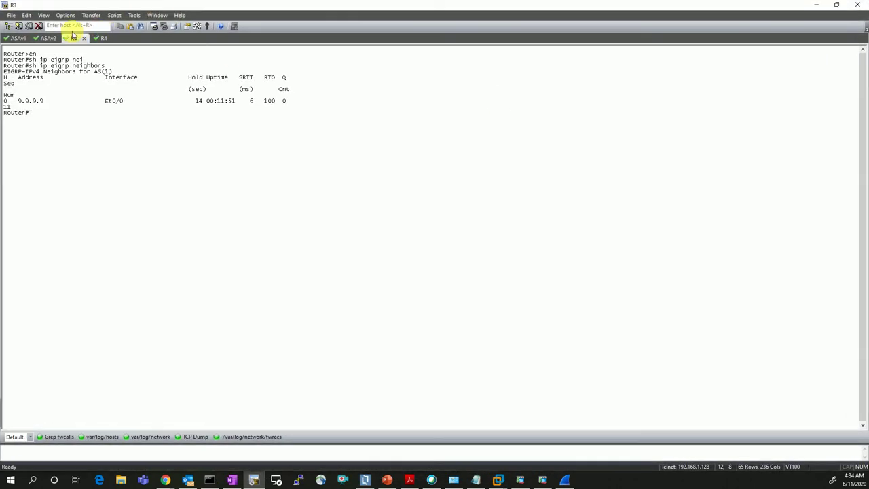
click(45, 38)
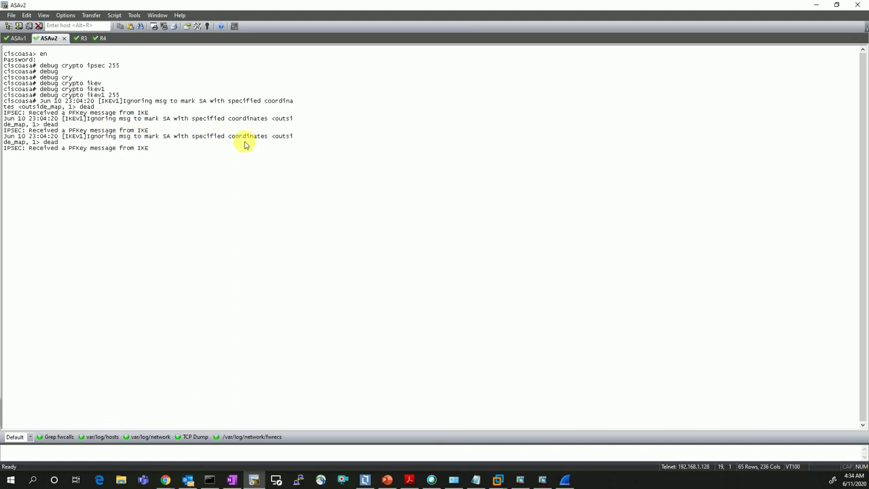
Return to router R3's console, restore the window beside the topology and ping 10.10.10.11.
click(82, 38)
double_click(114, 6)
drag(188, 6, 678, 99)
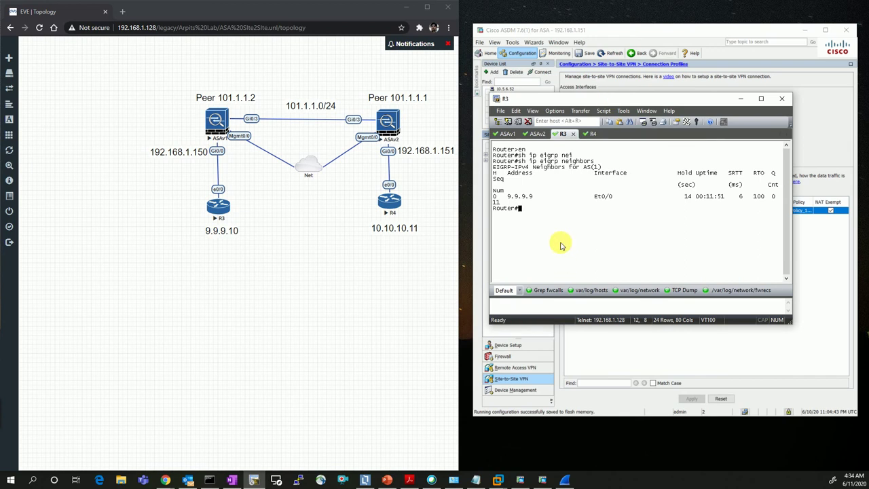
text(ping 1)
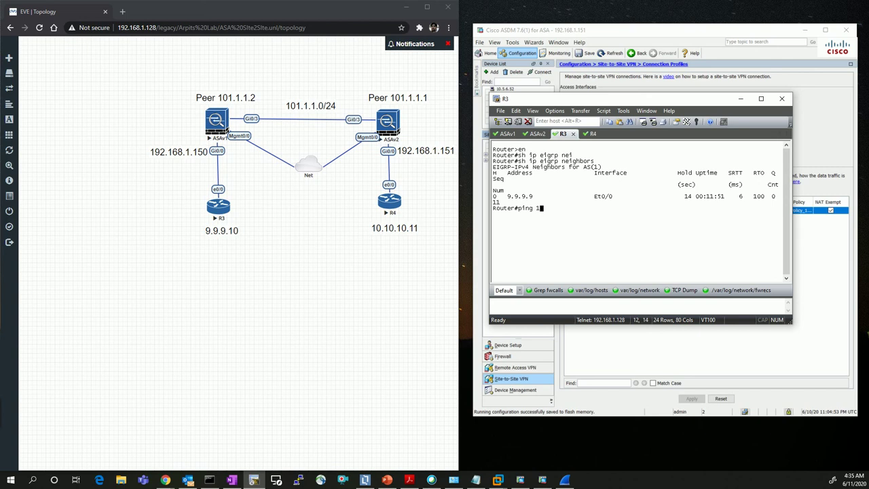
key(BackSpace)
key(BackSpace)
key(BackSpace)
key(BackSpace)
key(BackSpace)
key(BackSpace)
text(1)
key(Return)
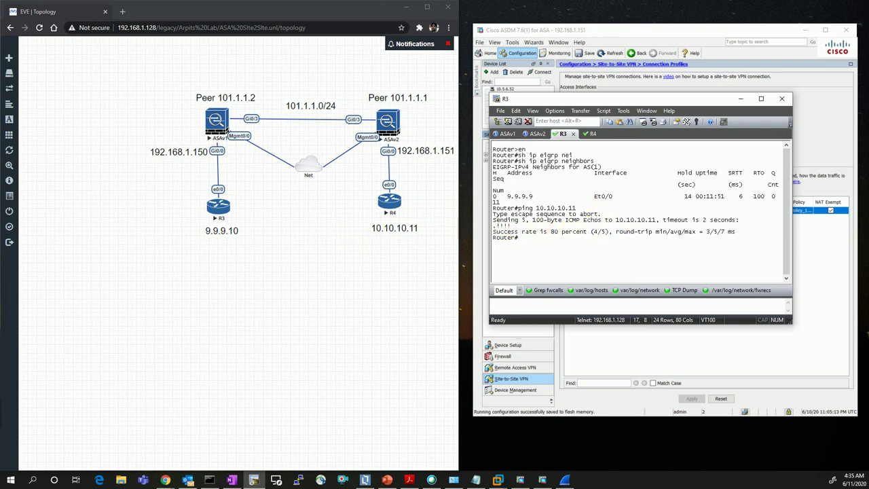
Switch to Wireshark and stop the running packet capture.
click(564, 480)
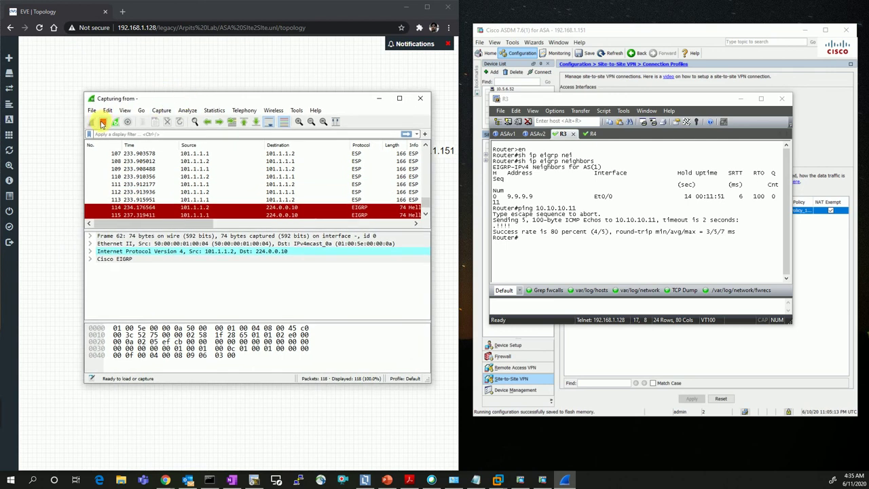
click(102, 123)
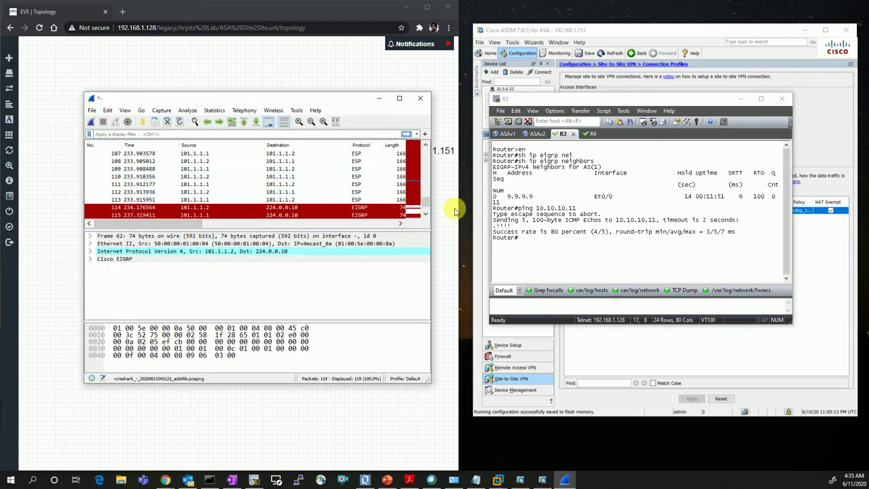
Check the IPsec debug output on ASAv2 and ASAv1, and minimize the terminal window.
click(538, 133)
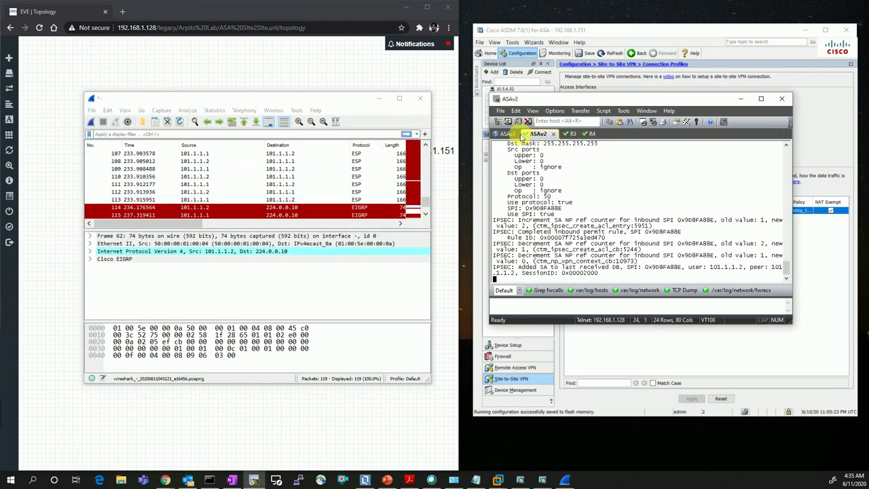
click(506, 135)
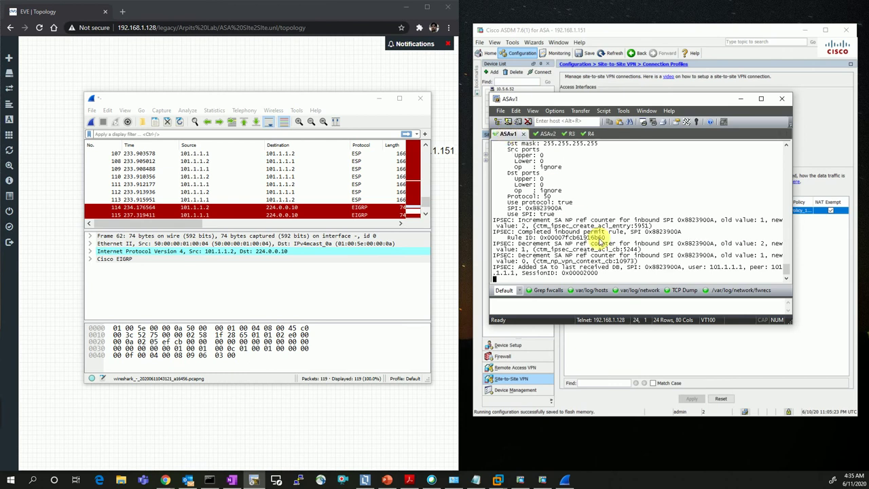
click(743, 100)
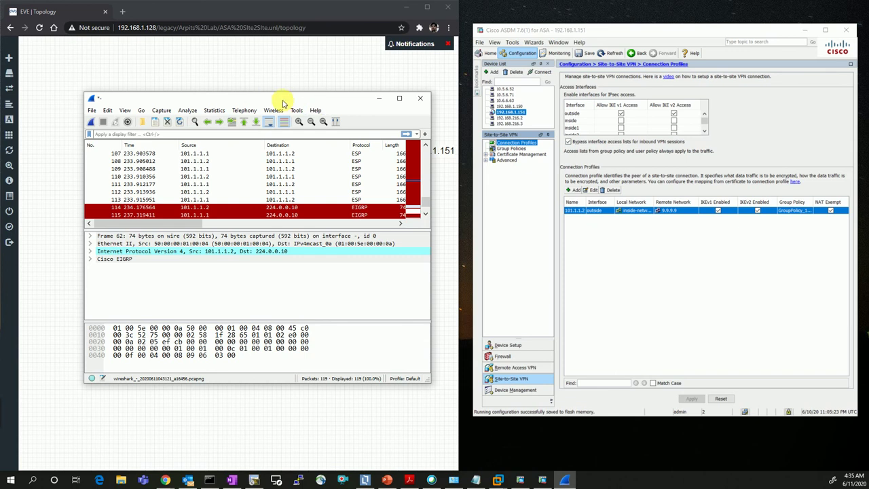
Maximize the Wireshark window and locate the ISAKMP and ESP packets in the stopped capture.
drag(281, 102, 592, 126)
double_click(593, 126)
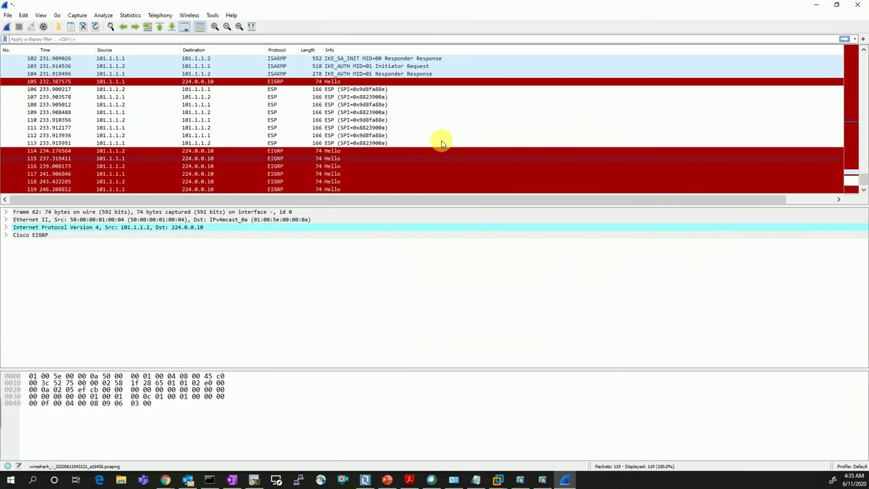
scroll(489, 134, up, 10)
scroll(488, 134, up, 6)
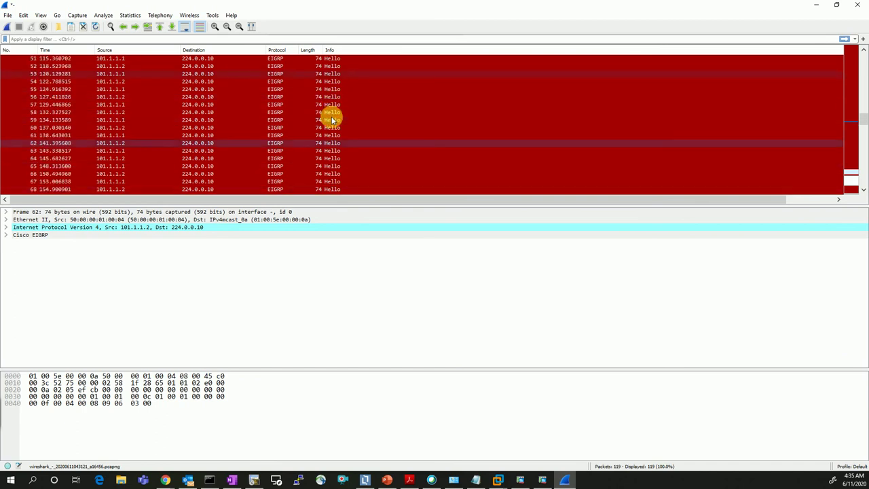
scroll(331, 119, down, 17)
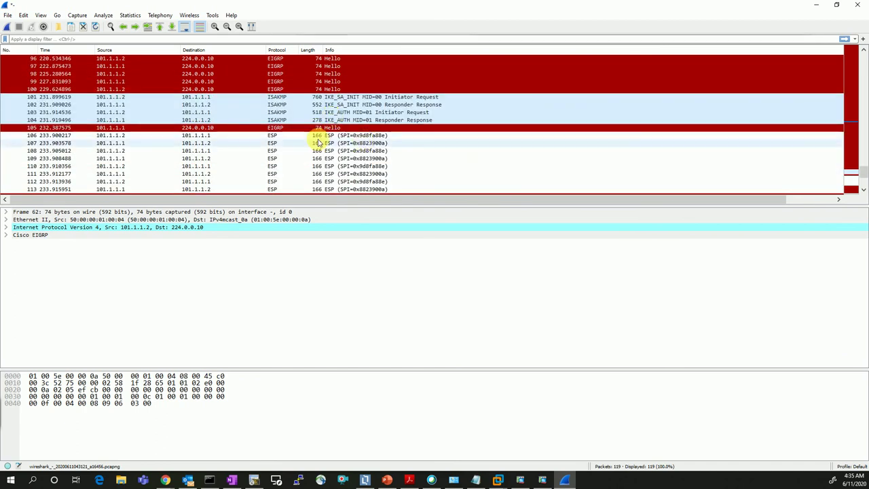
Go through ISAKMP packets 101 to 104, comparing the IKE_SA_INIT and IKE_AUTH requests and responses.
click(283, 97)
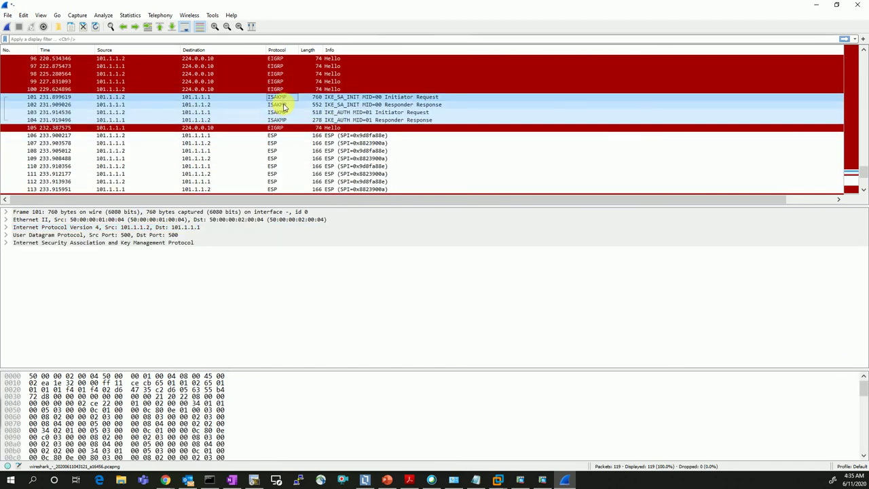
click(281, 105)
click(282, 112)
click(283, 121)
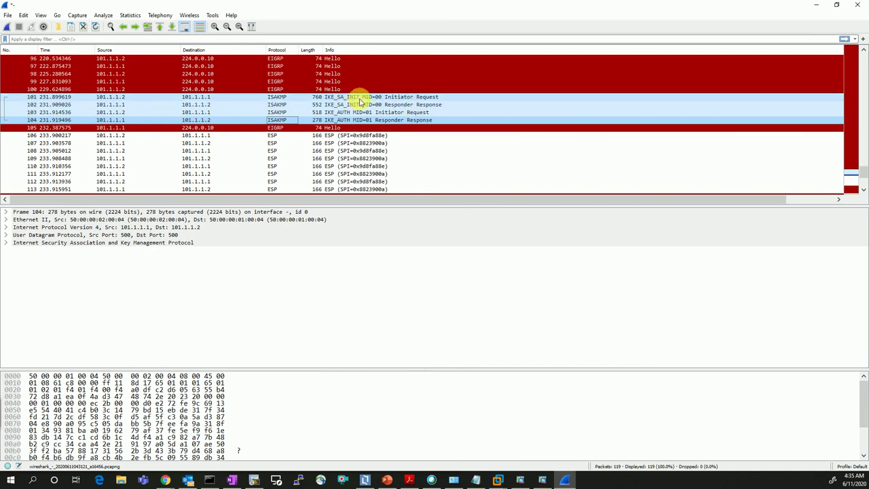
click(410, 99)
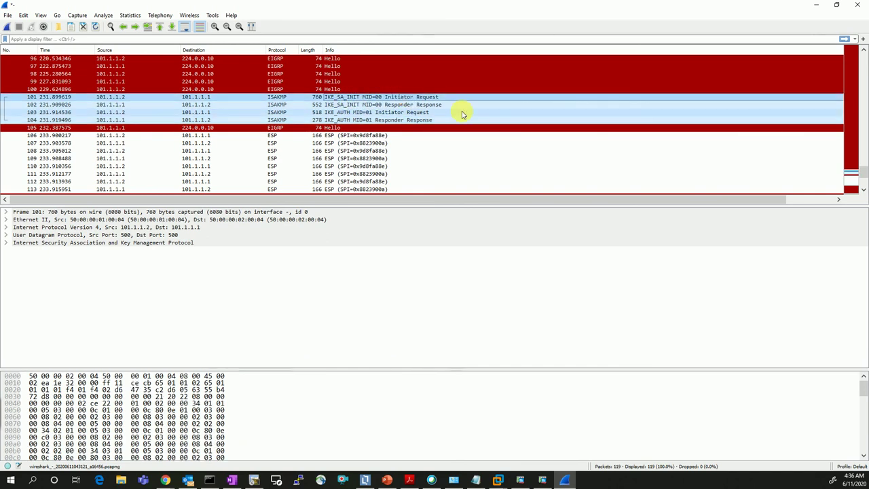
click(398, 106)
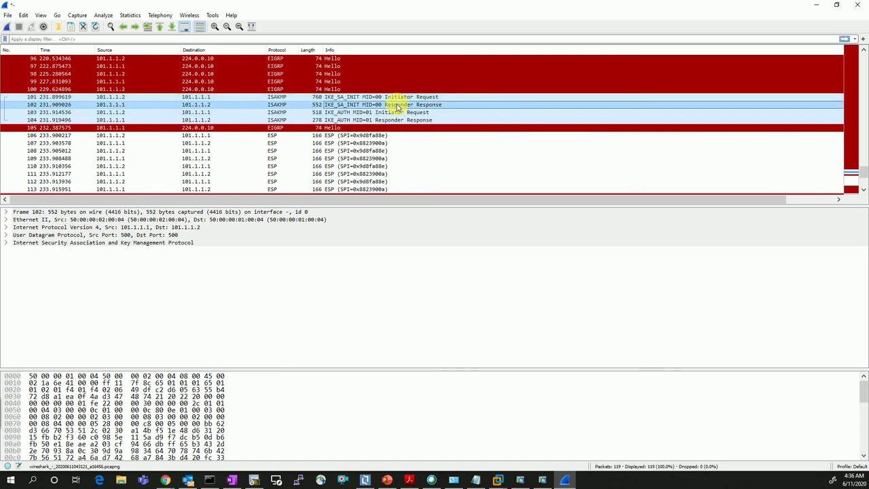
Expand the ISAKMP layer of IKE_SA_INIT request packet 101 and its Security Association payload to examine the proposals.
click(387, 97)
click(75, 243)
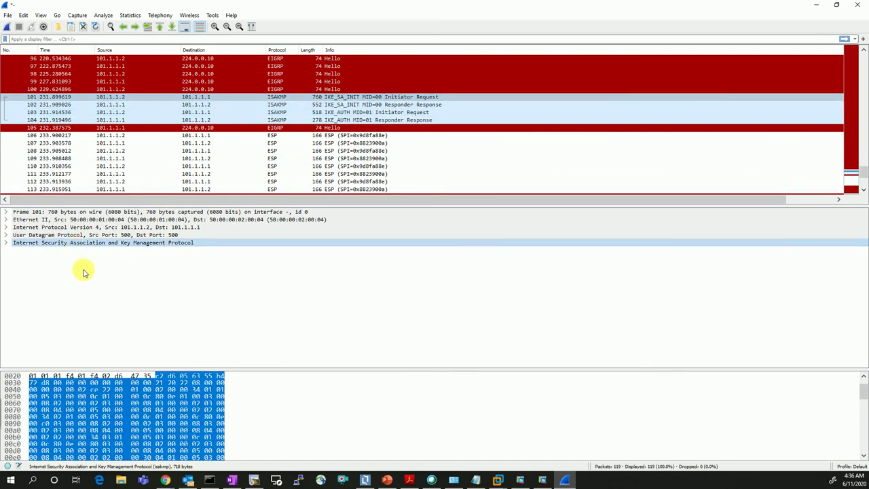
click(6, 243)
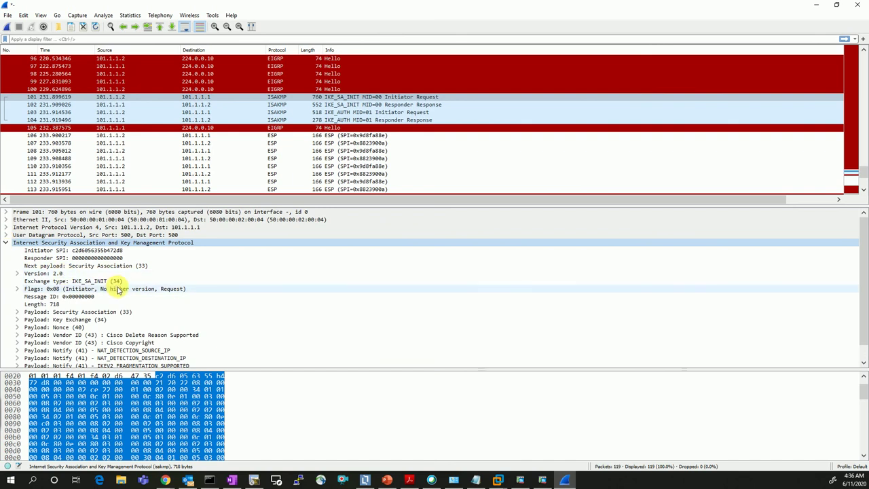
scroll(119, 306, down, 1)
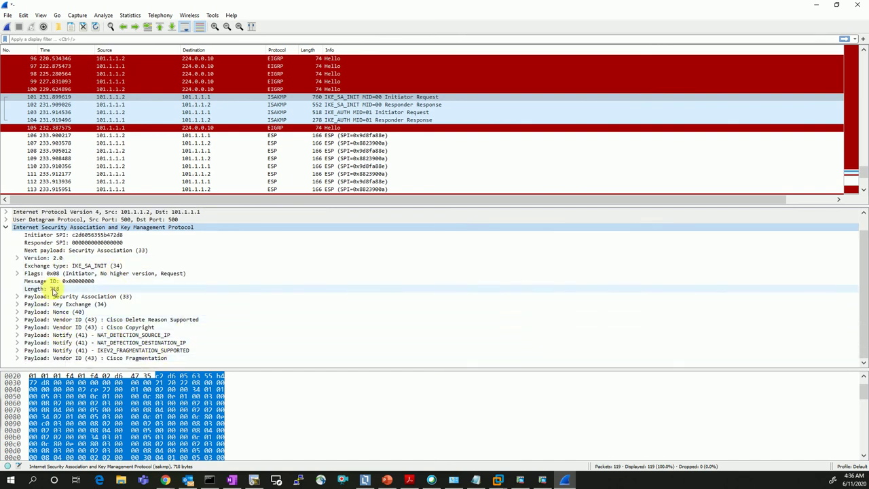
click(58, 306)
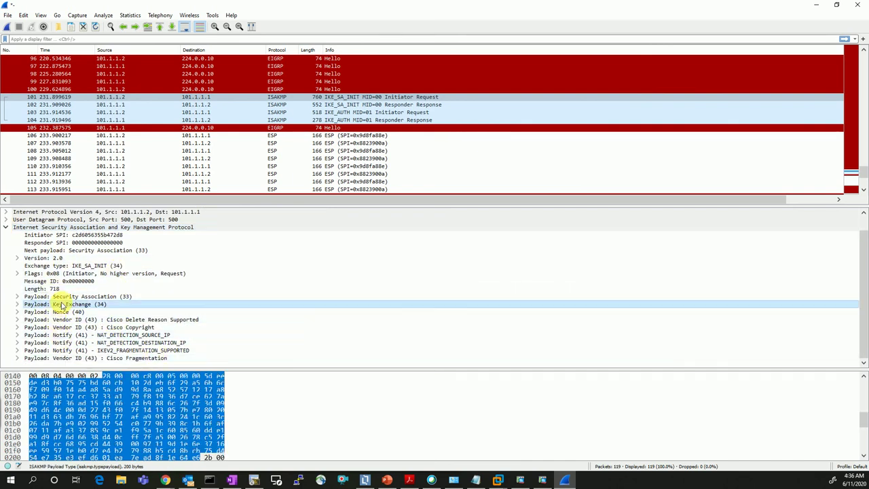
click(24, 297)
click(18, 297)
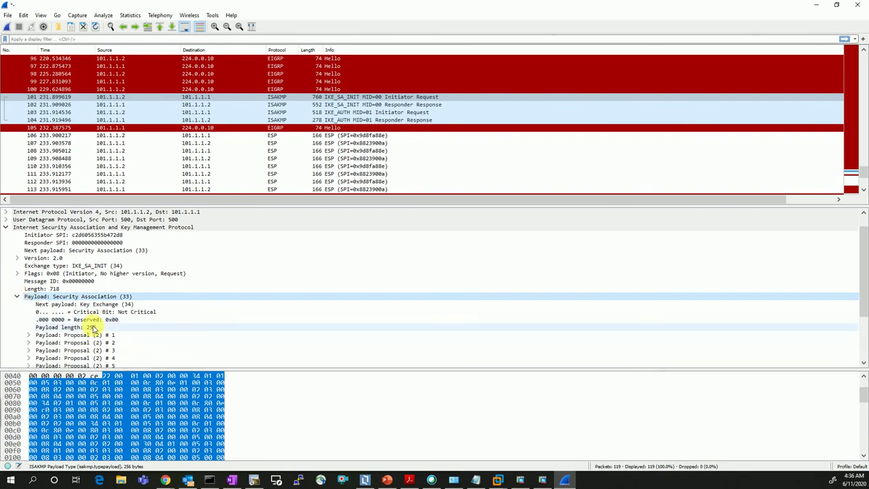
scroll(89, 326, down, 2)
scroll(93, 326, up, 1)
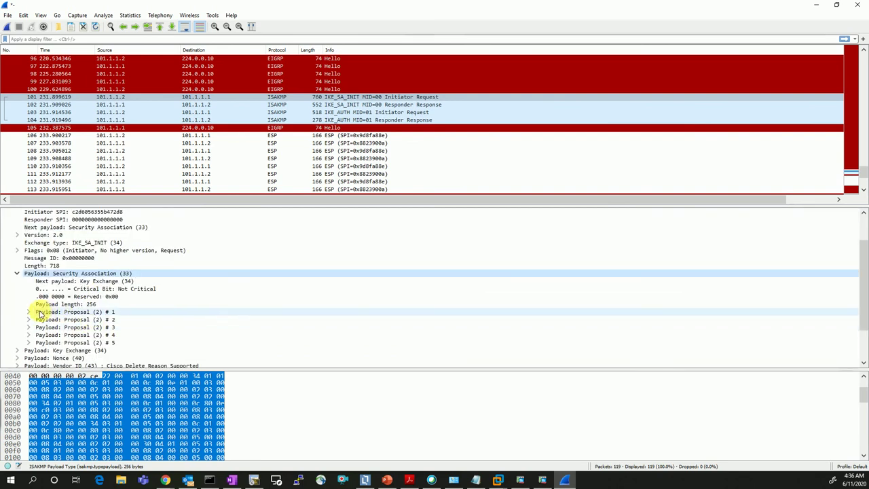
Expand Proposal 1 of packet 101 and its first transform to examine the encryption algorithm and key length.
click(42, 312)
click(29, 312)
scroll(88, 328, down, 3)
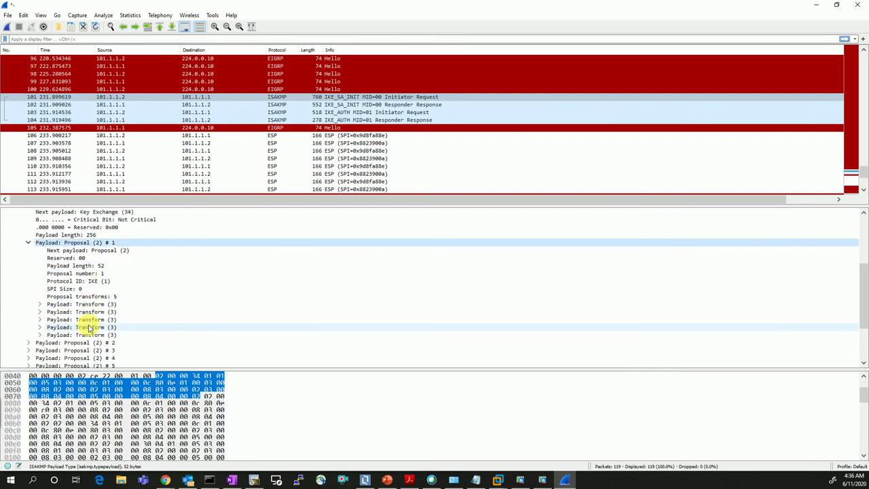
click(40, 305)
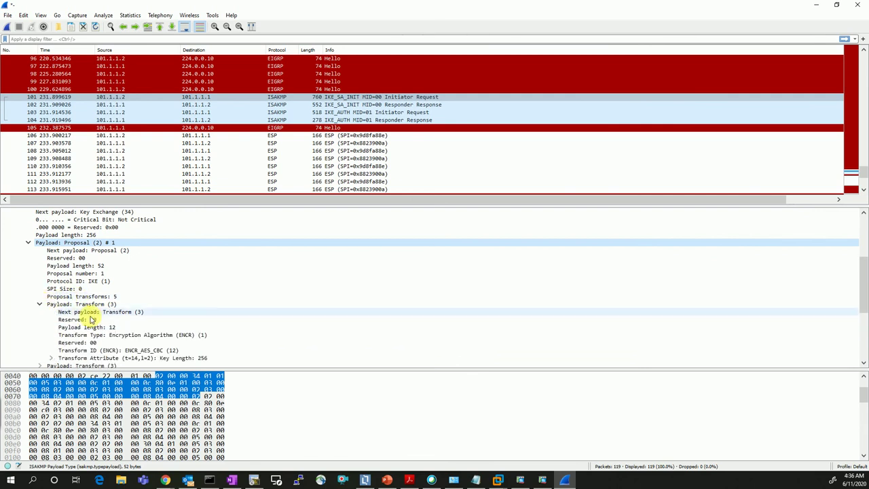
scroll(95, 322, down, 2)
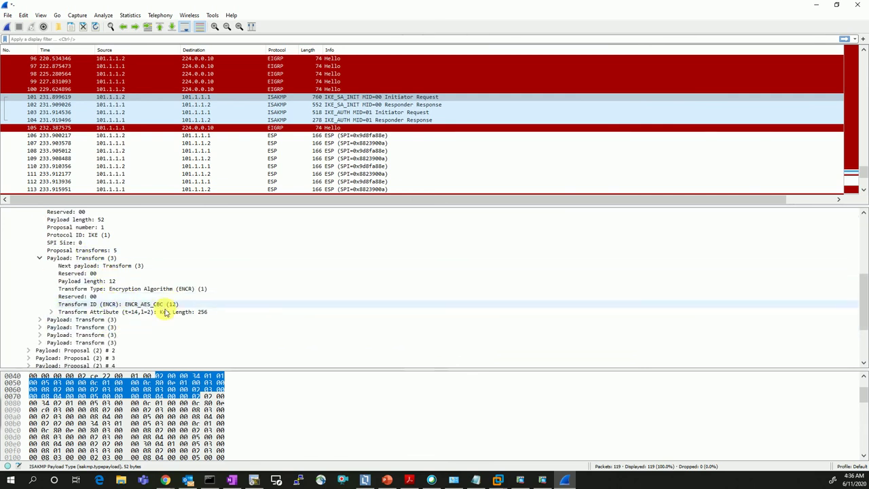
scroll(135, 309, up, 2)
scroll(134, 304, up, 1)
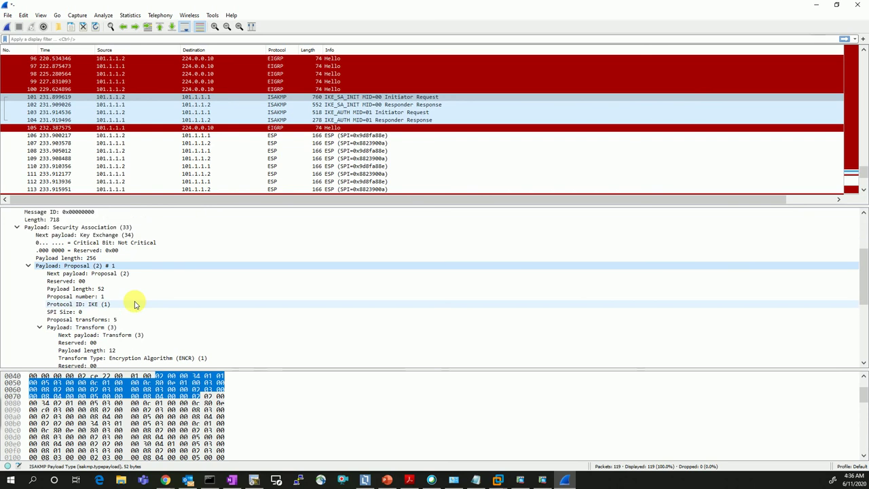
scroll(134, 302, down, 4)
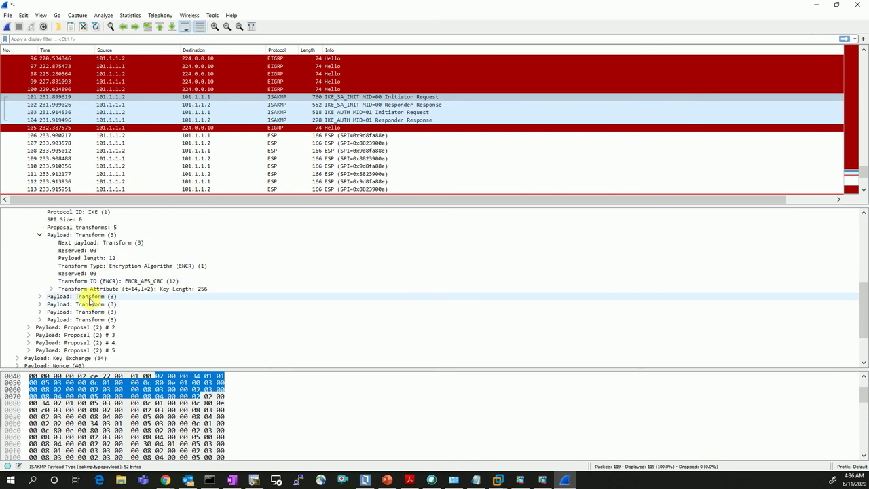
Expand the second transform of Proposal 1 to examine its pseudo-random function.
click(39, 296)
scroll(112, 325, down, 2)
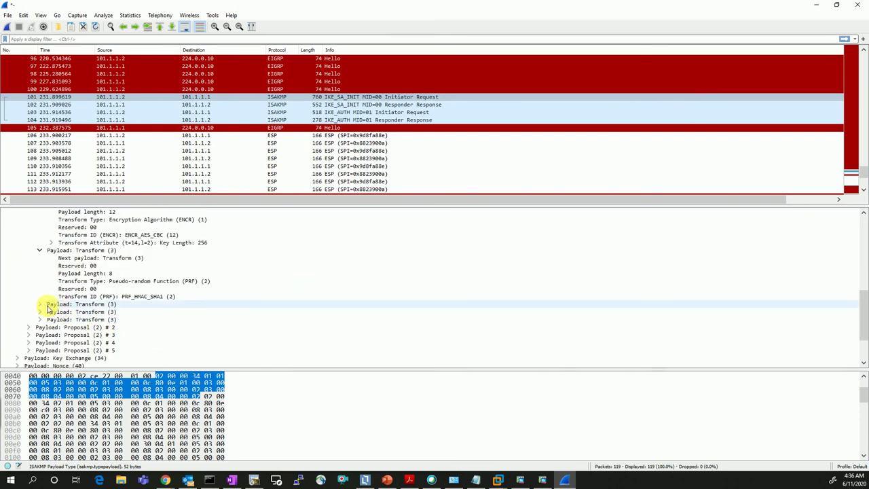
scroll(67, 343, down, 1)
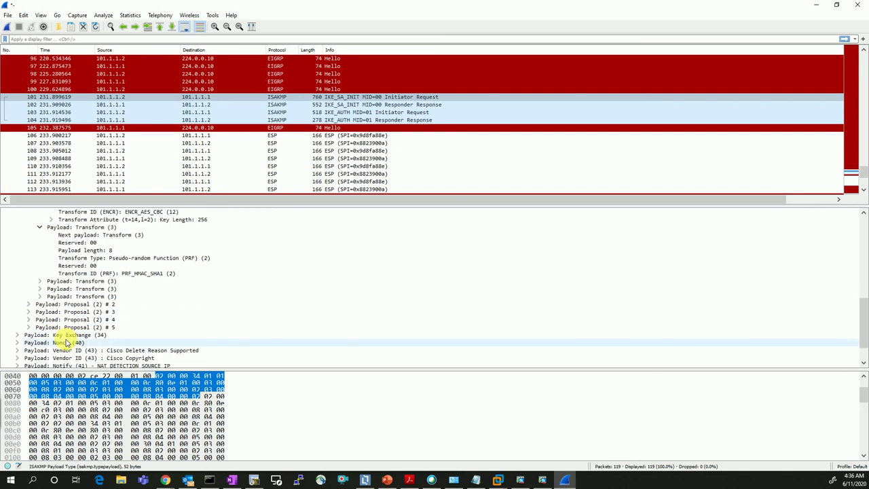
Expand Proposal 2 of packet 101 and review its transforms and the remaining payloads.
click(29, 304)
scroll(95, 332, down, 1)
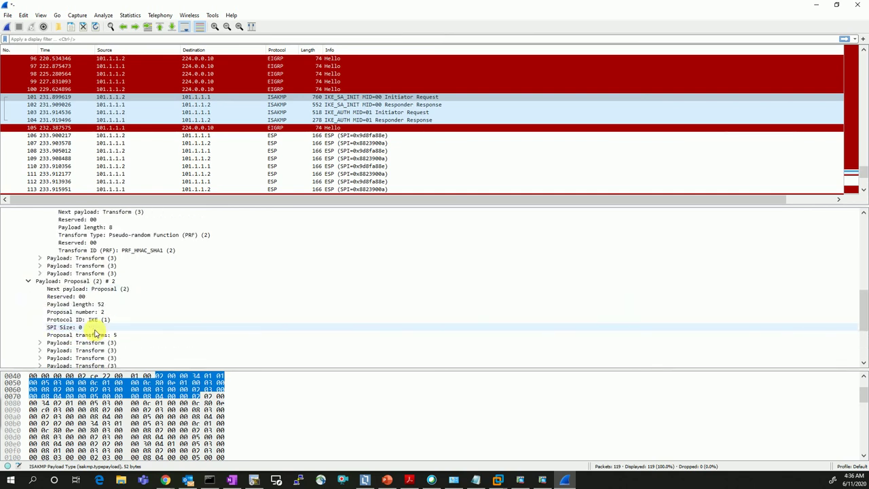
scroll(95, 333, down, 2)
scroll(135, 334, down, 2)
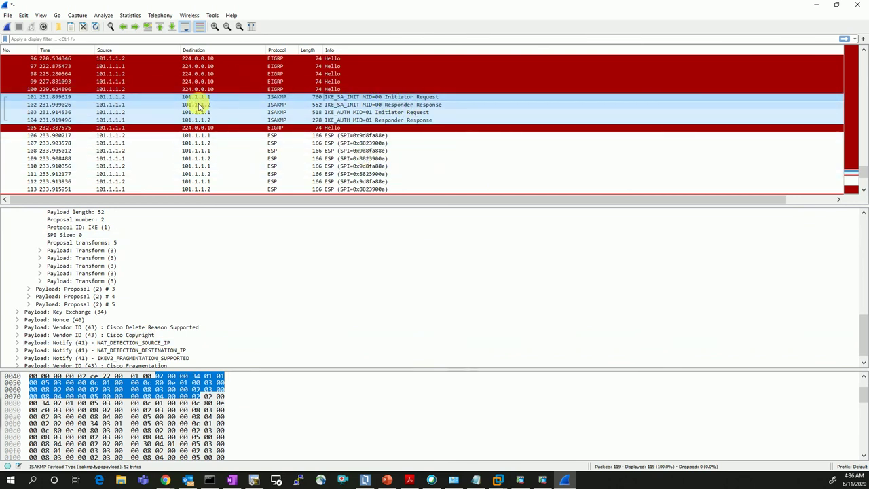
Select IKE_SA_INIT response packet 102 and examine the proposal in its Security Association payload.
click(286, 101)
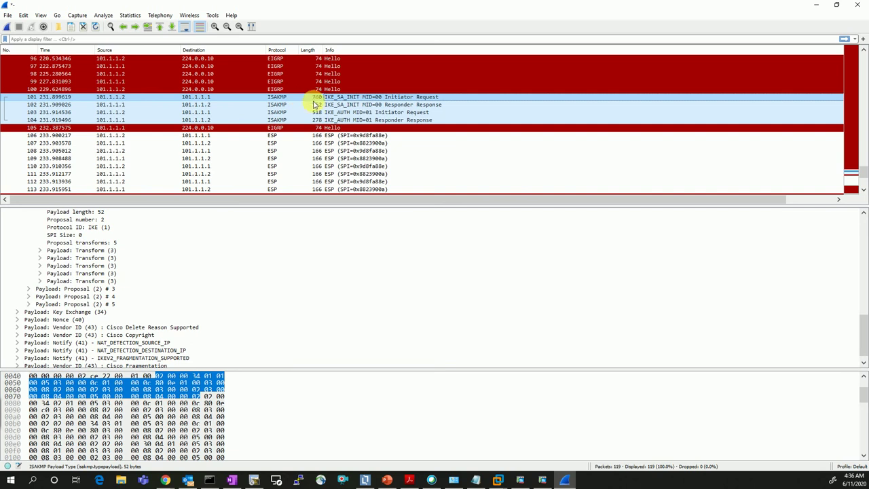
click(373, 106)
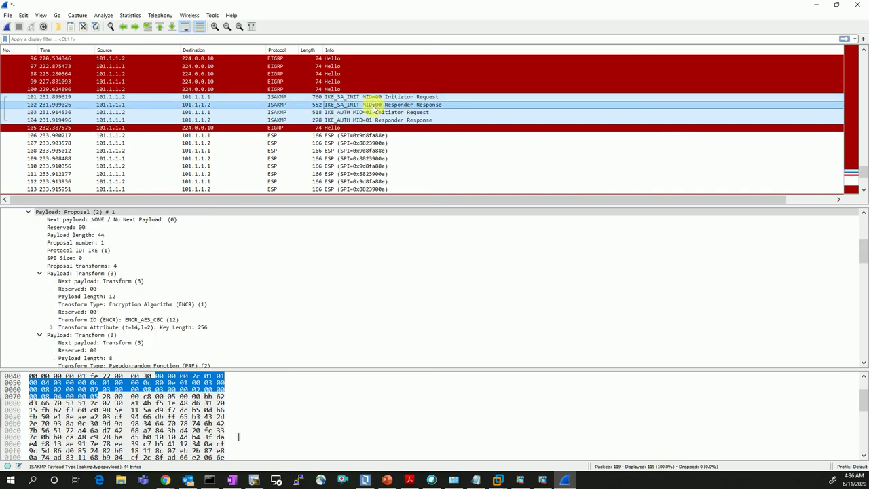
scroll(137, 285, up, 2)
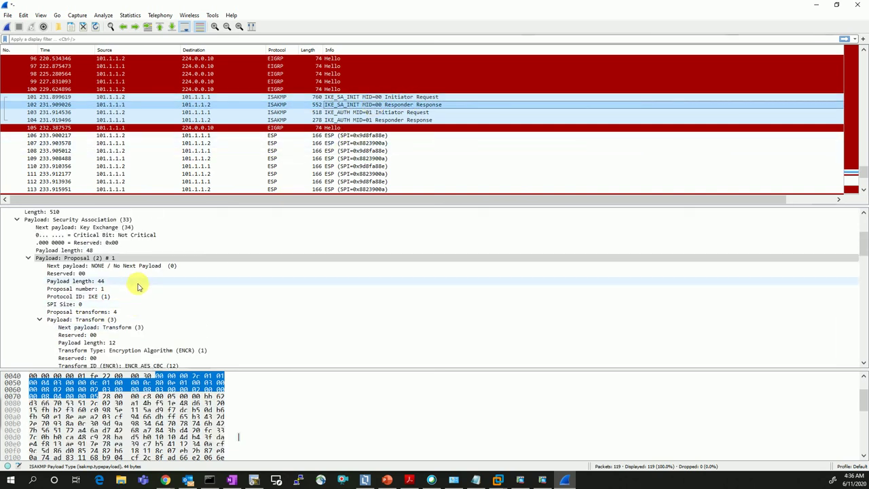
Compare the encrypted payloads of IKE_AUTH request packet 103 and response packet 104.
click(365, 113)
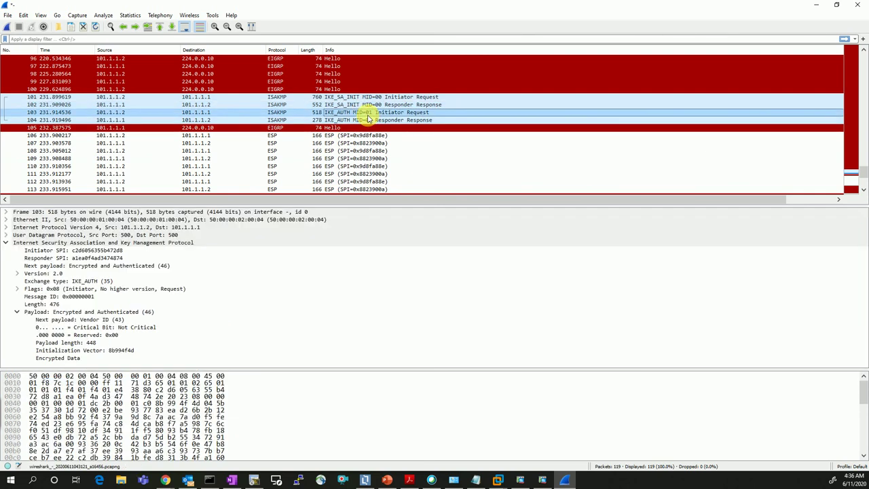
key(Down)
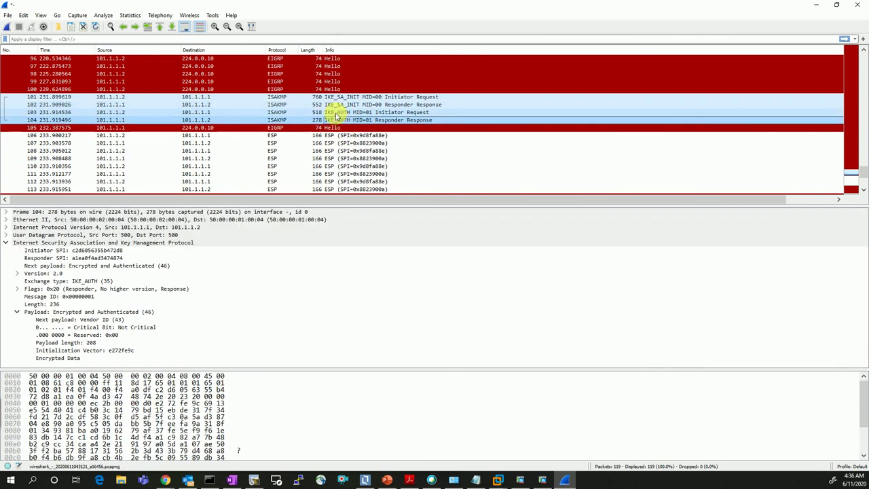
key(Up)
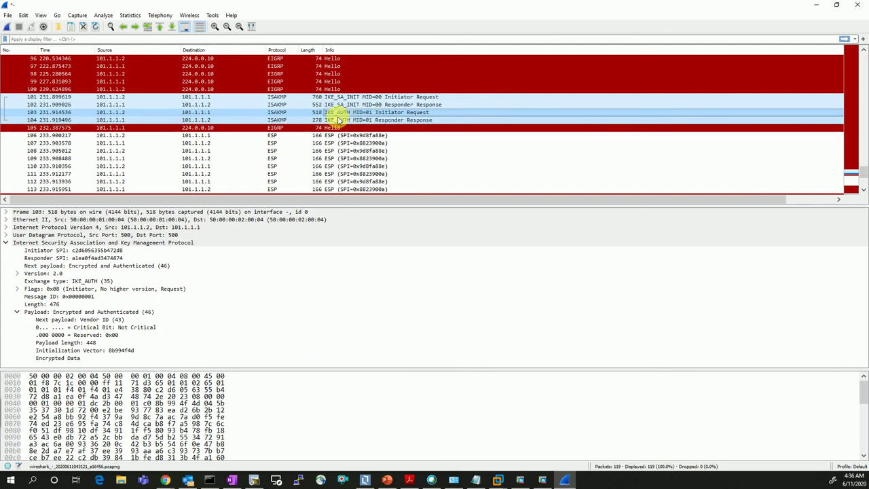
key(Down)
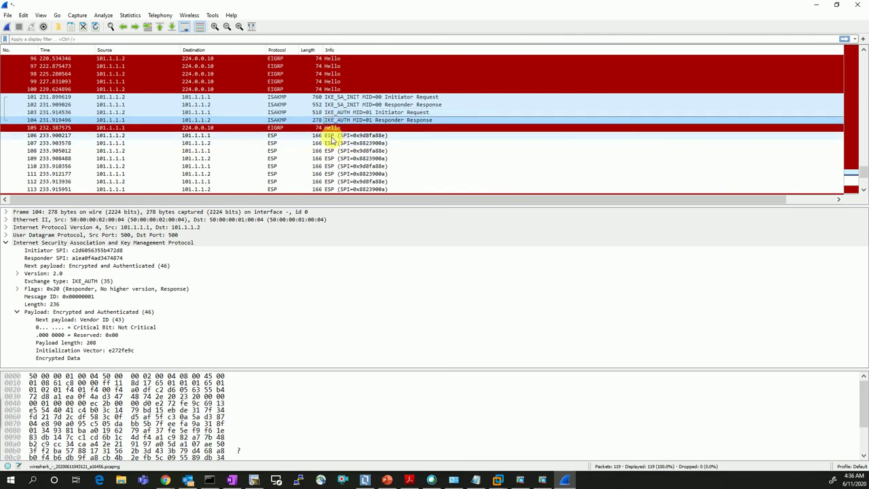
Inspect ESP packets 106, 107 and 108 exchanged between 101.1.1.2 and 101.1.1.1.
click(231, 136)
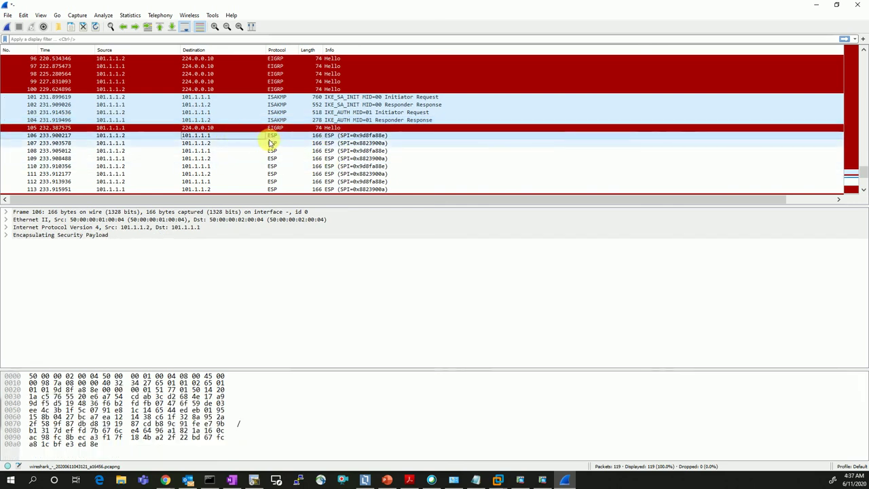
click(275, 143)
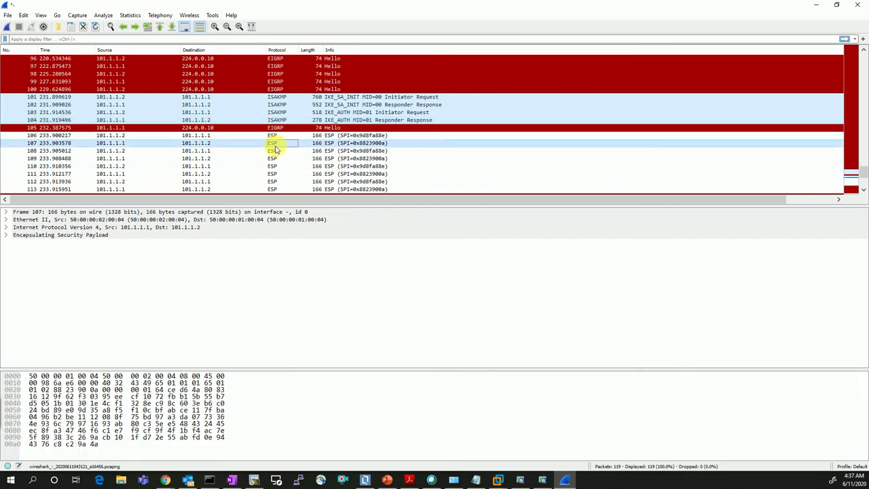
click(274, 151)
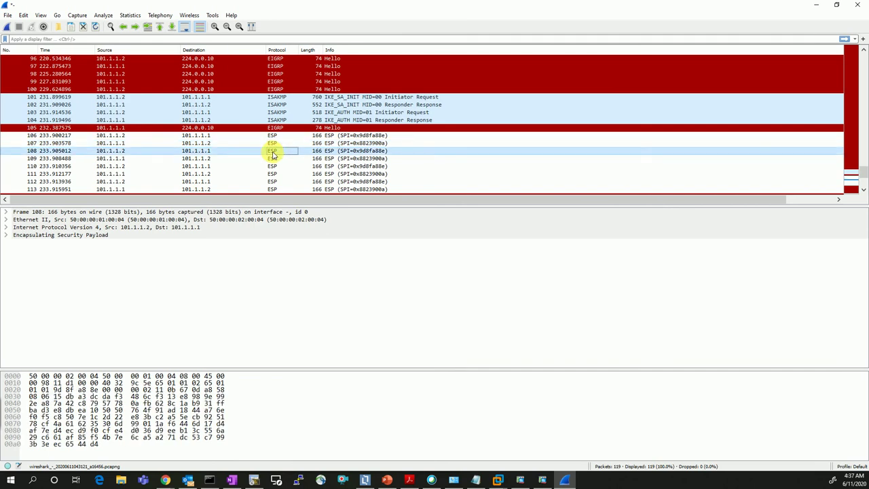
Step through ESP packets 107 to 110 and check their source, destination and Encapsulating Security Payload.
key(Up)
key(Up)
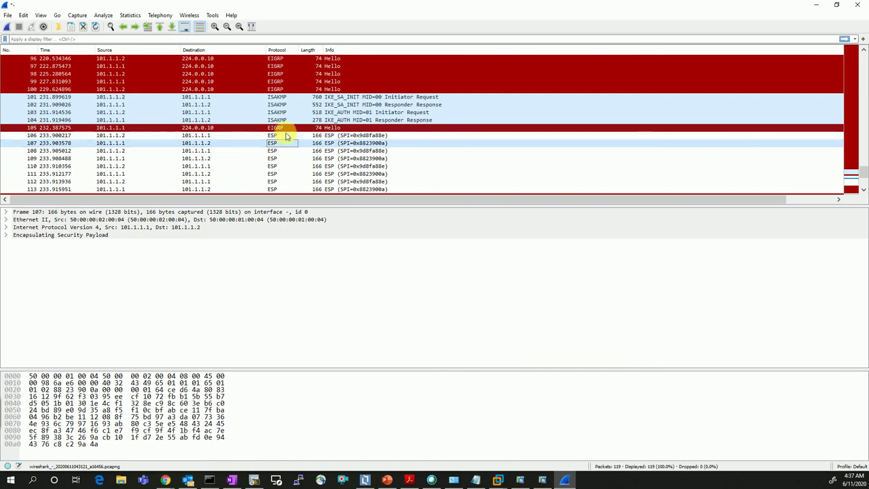
click(279, 143)
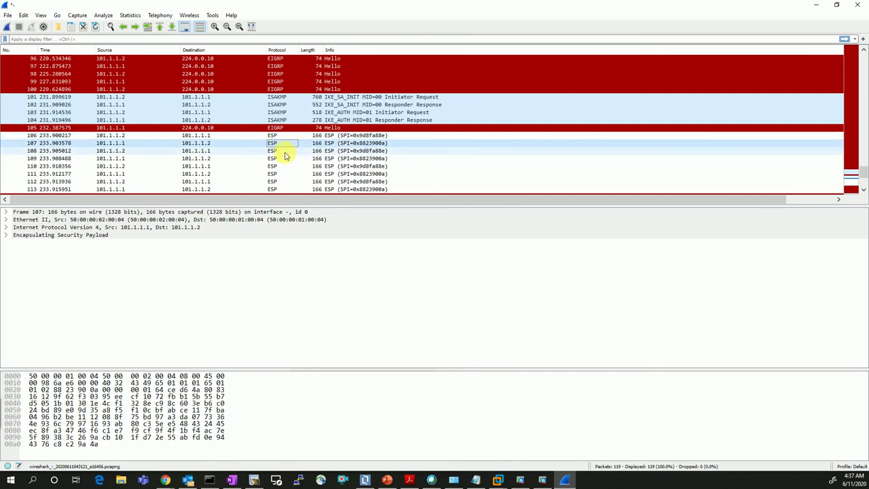
click(282, 151)
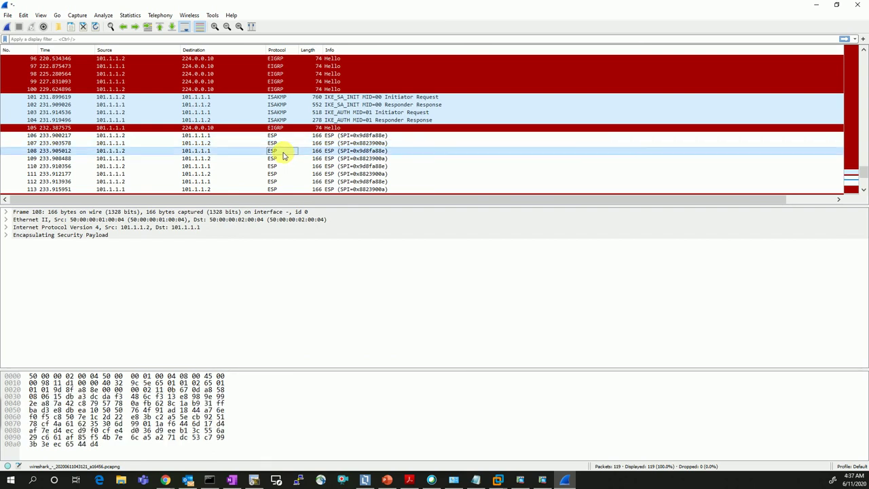
click(279, 158)
click(275, 167)
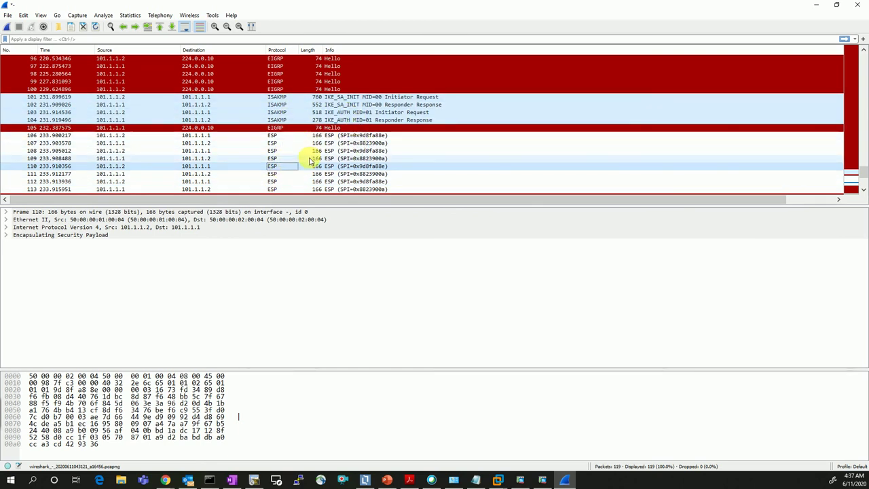
Compare the lengths and contents of the ISAKMP packets with those of ESP packets 107 and 108.
click(317, 104)
click(317, 112)
click(317, 119)
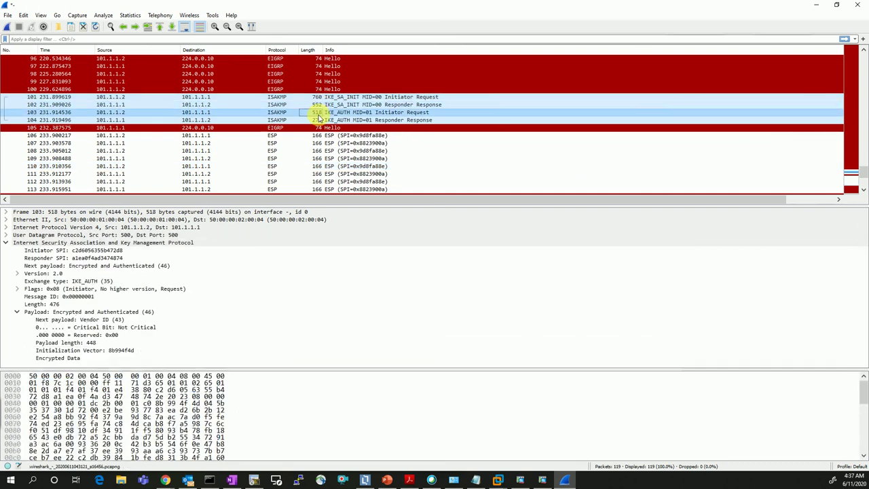
click(290, 151)
click(302, 143)
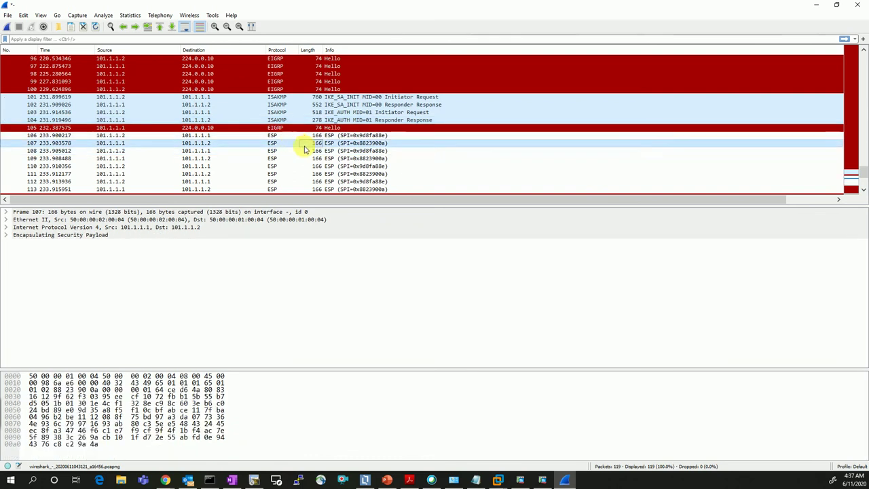
Switch from Wireshark to the maximized ASAv1 terminal session and turn off all debugging with "un all".
click(817, 8)
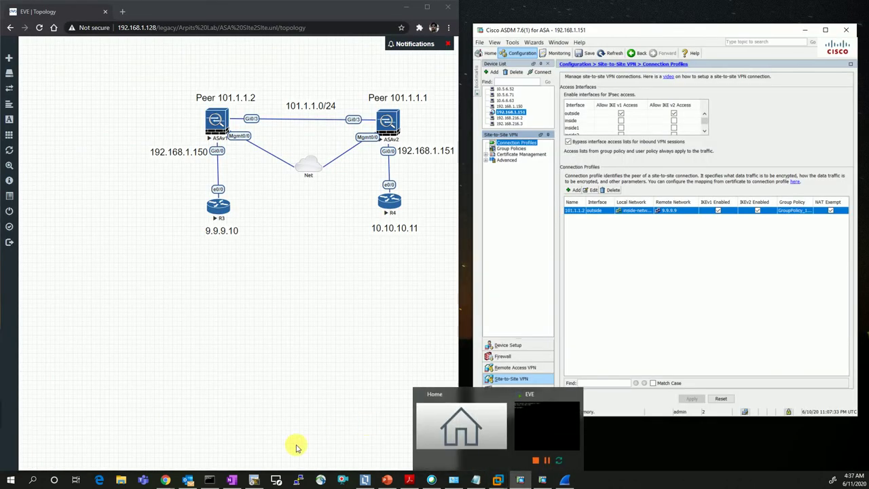
click(254, 480)
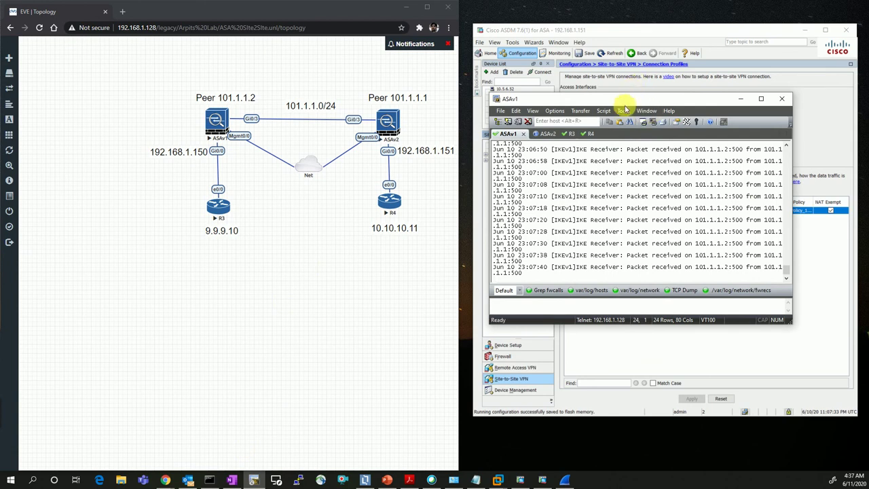
double_click(622, 103)
key(Return)
key(Return)
key(Return)
key(Return)
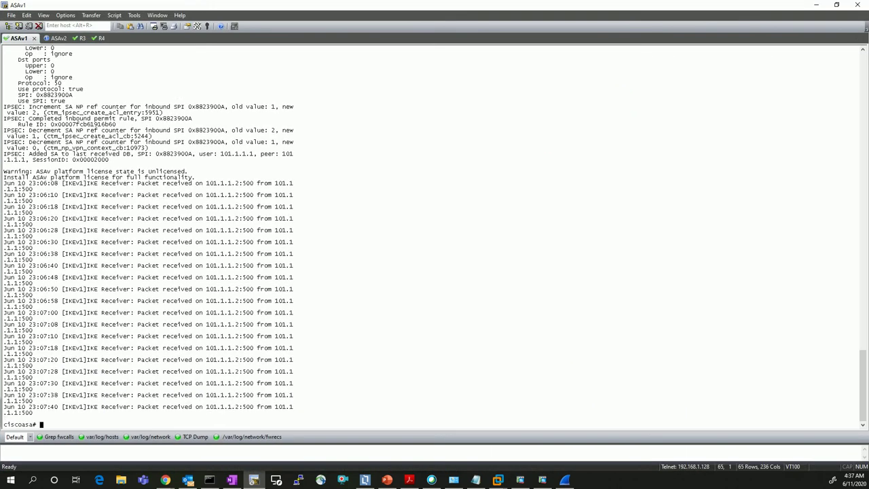
text(un all)
key(Return)
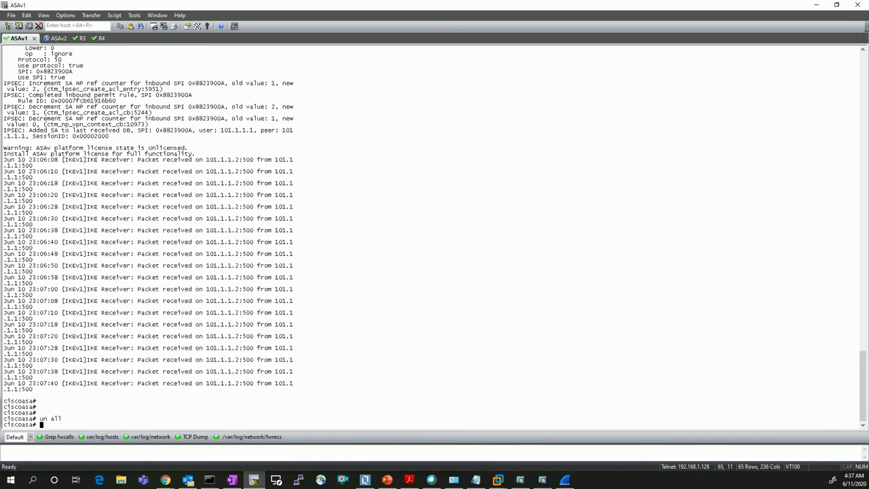
Turn off all debugging on ASAv2 with "un all".
click(57, 38)
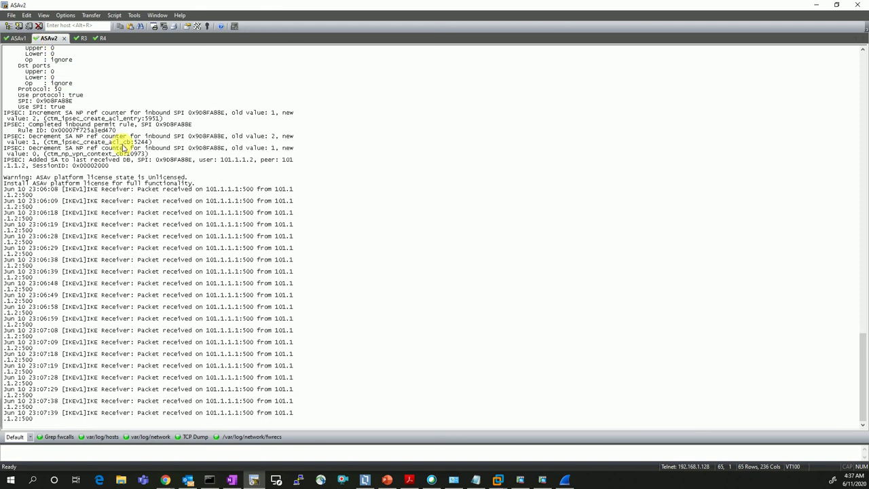
key(Return)
key(Return)
key(Return)
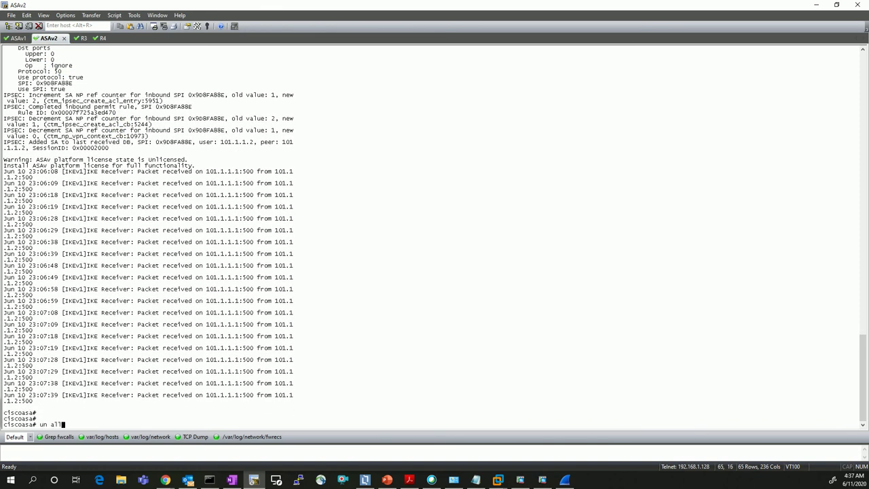
key(Return)
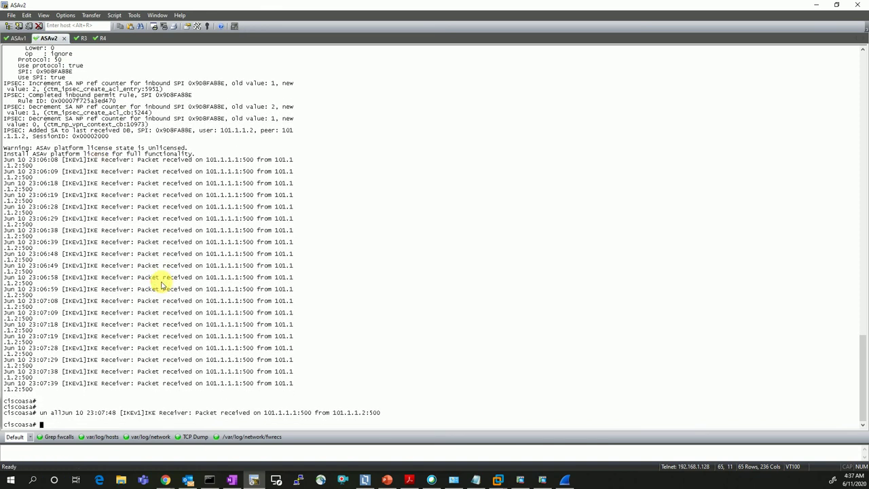
Review the ASAv2 IPsec debug output from the debug commands through the SA creation and inbound permit rule.
scroll(161, 284, up, 15)
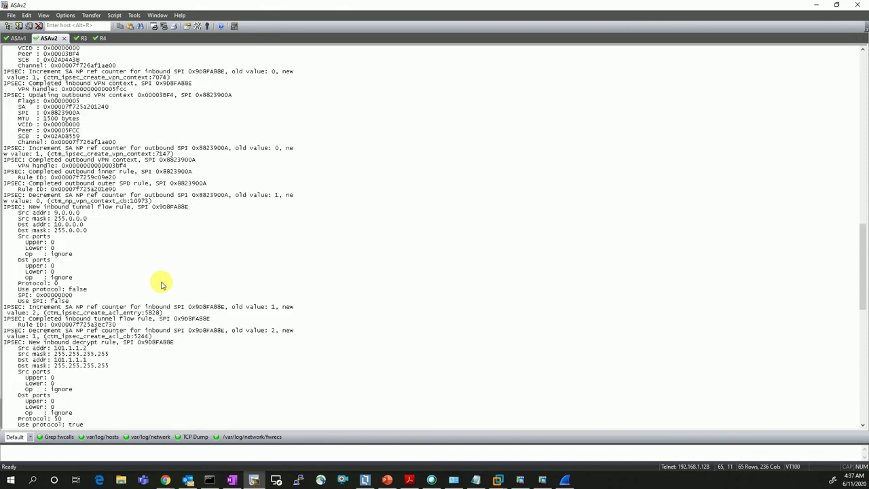
scroll(162, 284, up, 20)
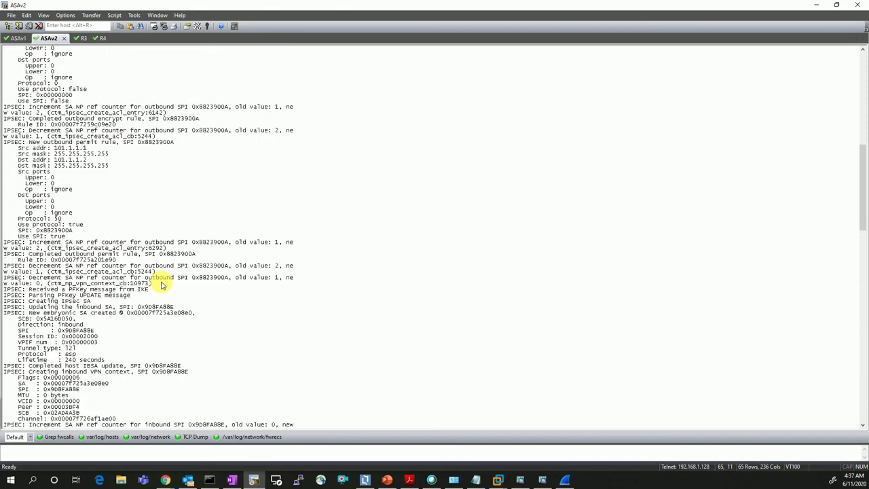
scroll(161, 283, up, 20)
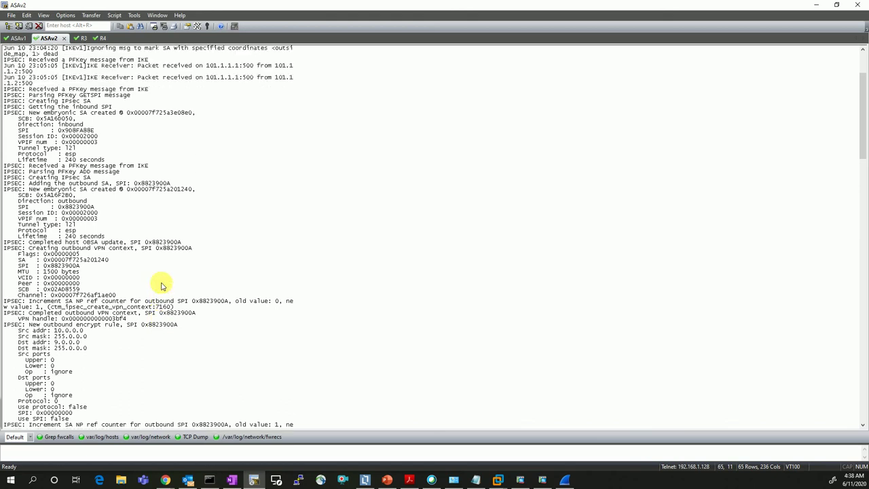
scroll(161, 284, up, 5)
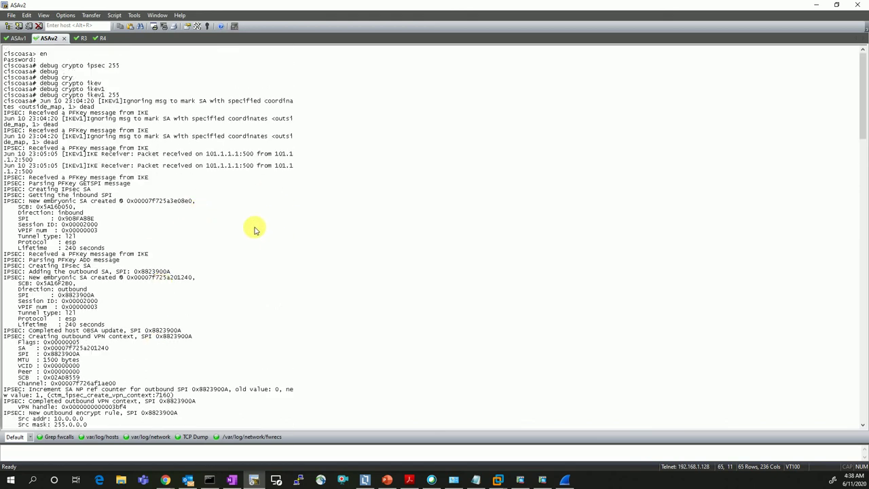
scroll(244, 228, down, 18)
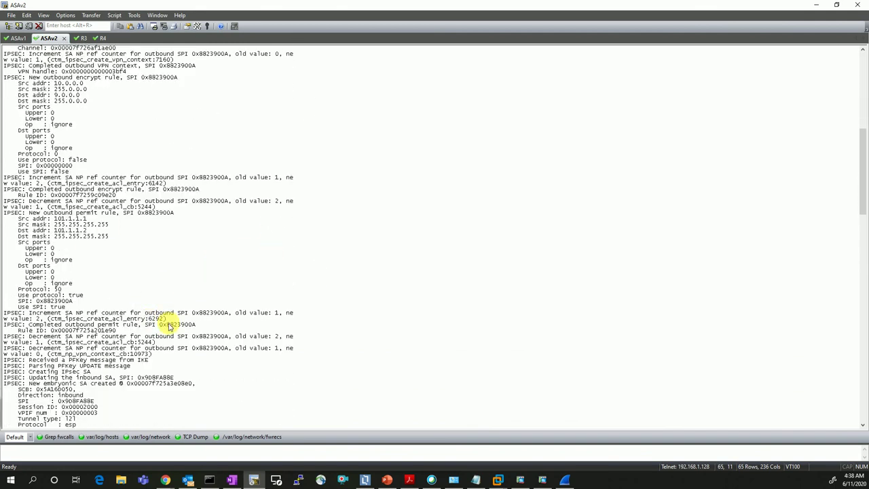
scroll(173, 336, down, 20)
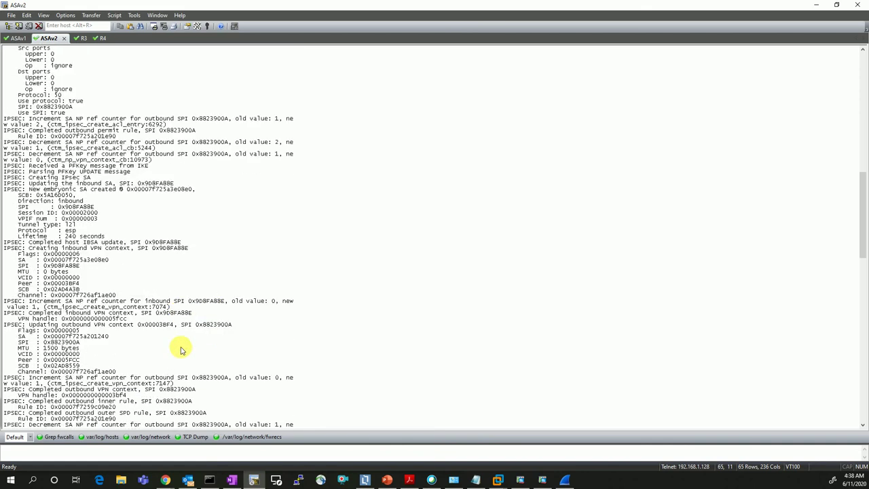
scroll(180, 349, down, 20)
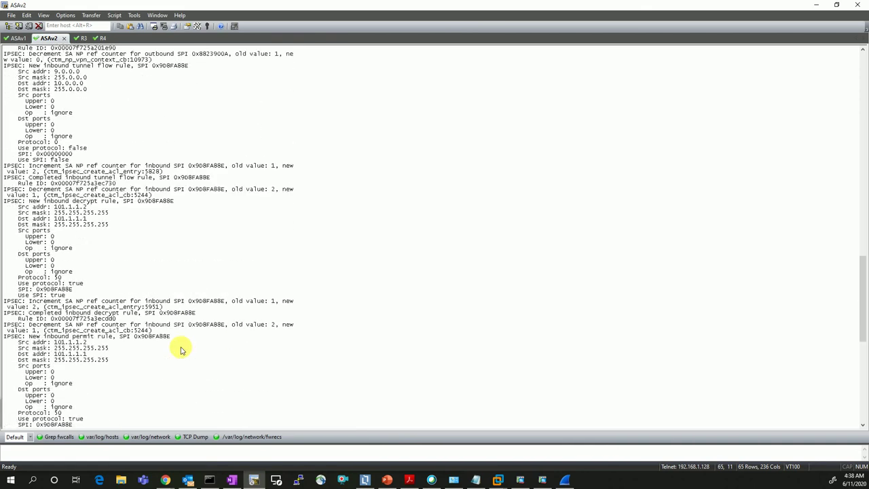
scroll(181, 347, down, 9)
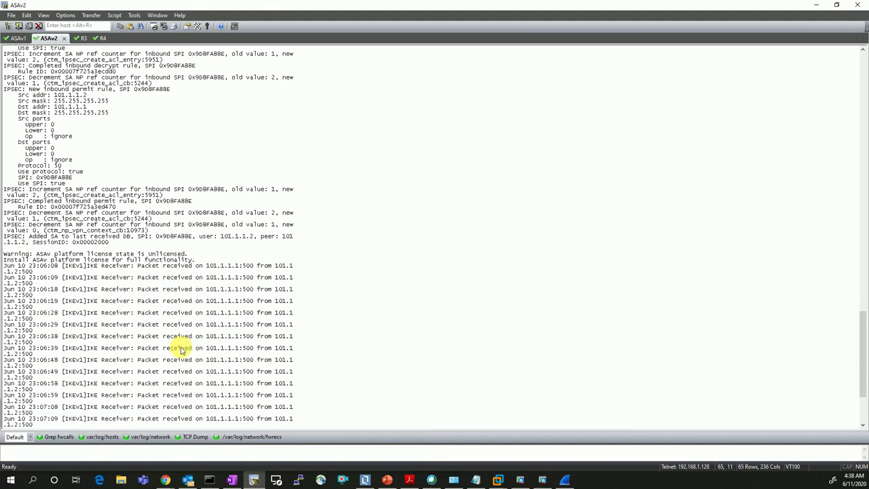
Switch to the IKEv1 debug log in Notepad, maximize it and go to the beginning of the log.
click(17, 38)
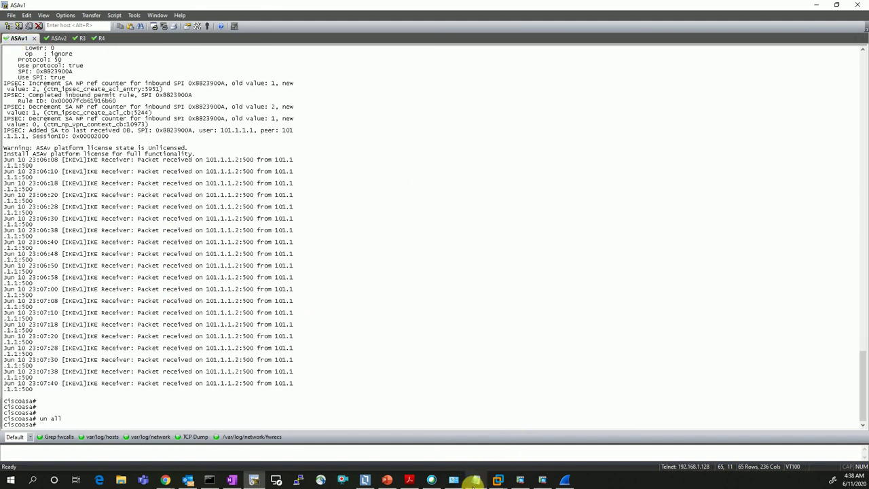
click(475, 480)
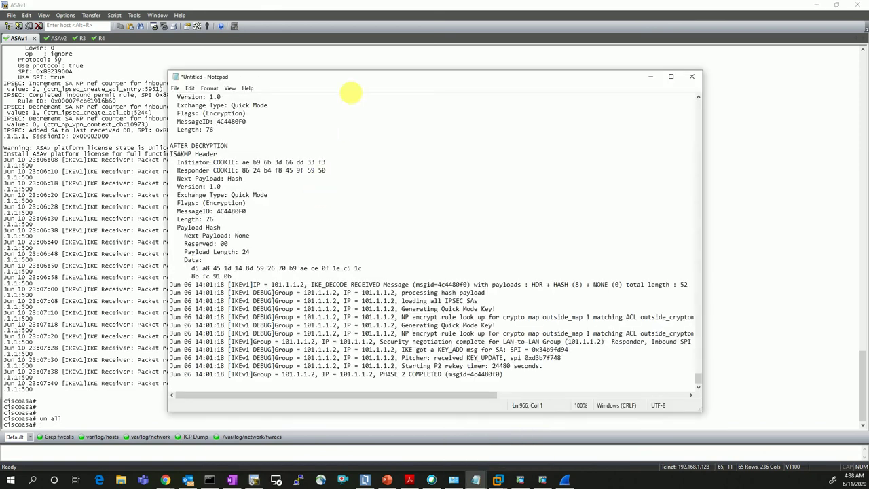
double_click(358, 77)
scroll(228, 190, up, 12)
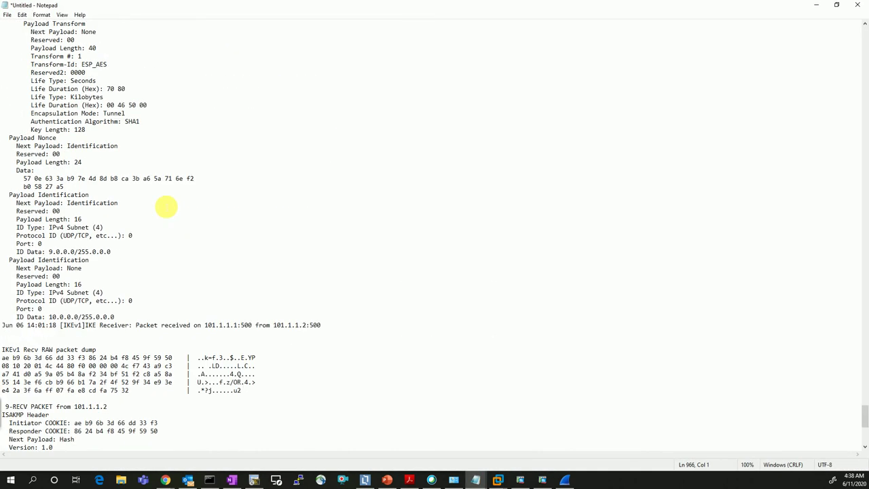
drag(865, 420, 739, 50)
click(151, 132)
scroll(147, 144, up, 7)
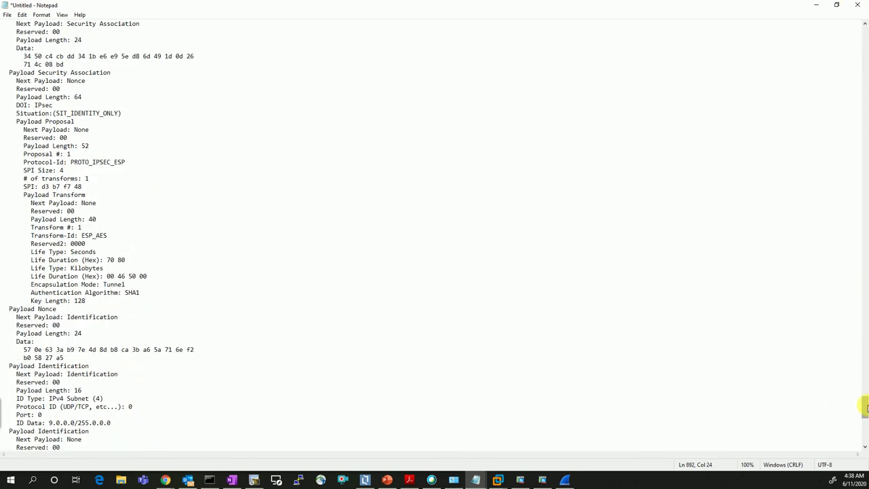
drag(866, 407, 680, 93)
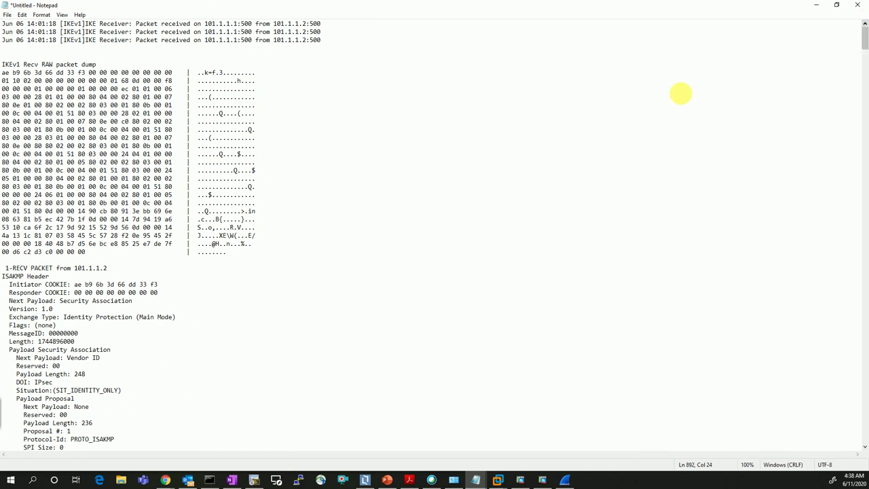
Examine the IKEv1 raw packet dump and the decoded first packet received from 101.1.1.2.
click(70, 98)
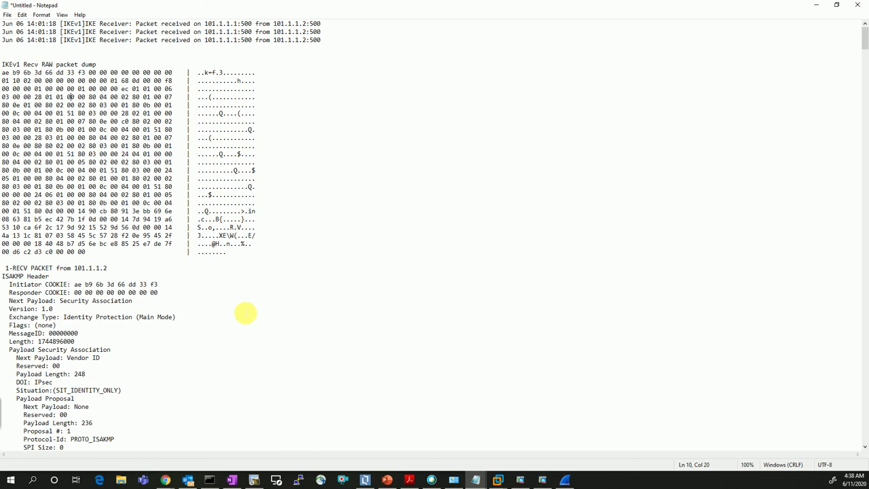
scroll(158, 296, down, 3)
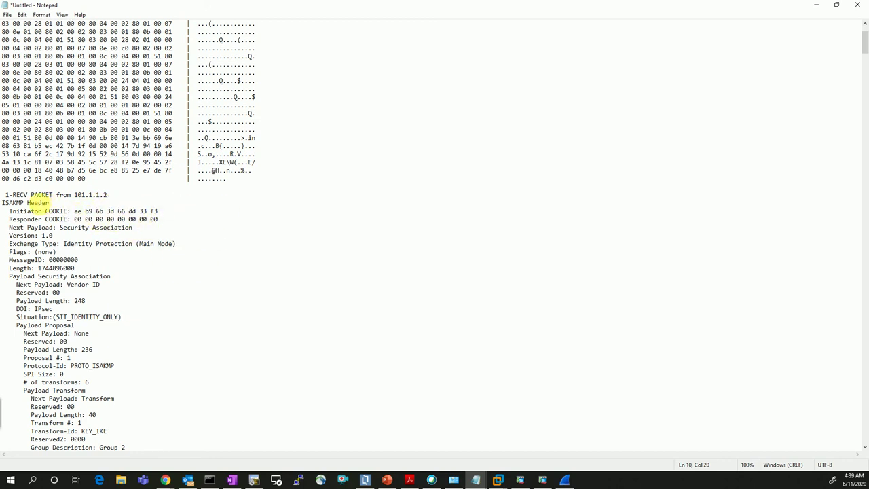
drag(20, 197, 116, 196)
click(116, 195)
scroll(148, 272, down, 2)
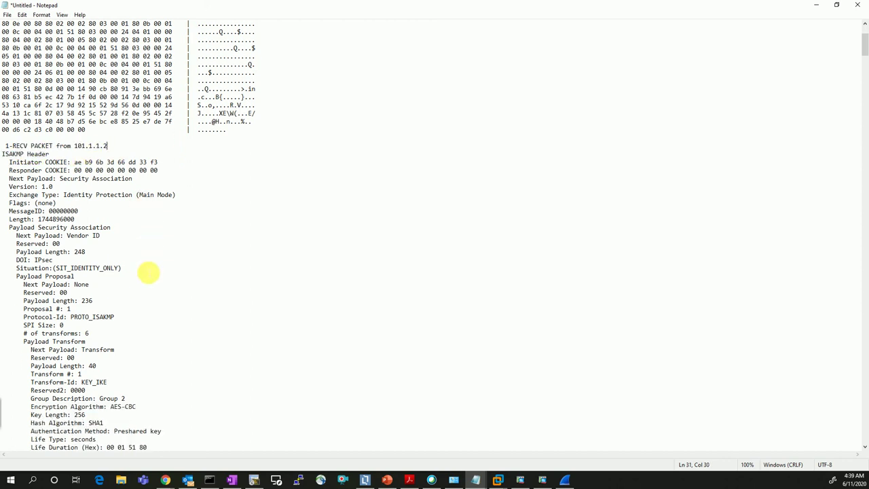
Compare the initiator and responder cookies in the ISAKMP header of the first received Main Mode packet.
drag(165, 170, 125, 163)
drag(154, 194, 149, 195)
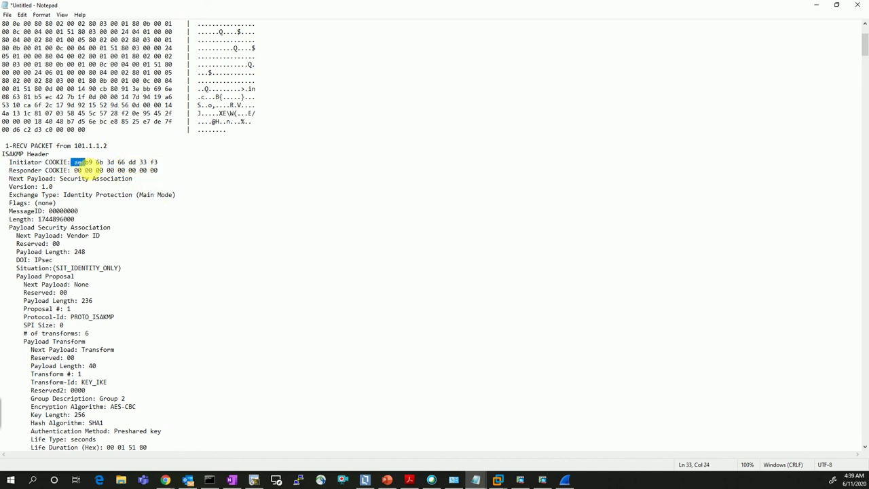
mouse_move(86, 164)
mouse_down()
mouse_move(156, 170)
mouse_move(89, 173)
mouse_up()
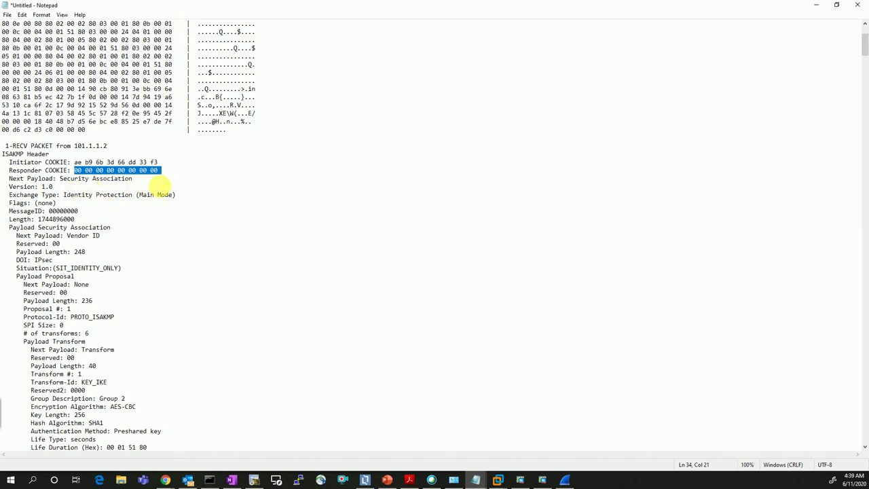
drag(170, 174, 3, 164)
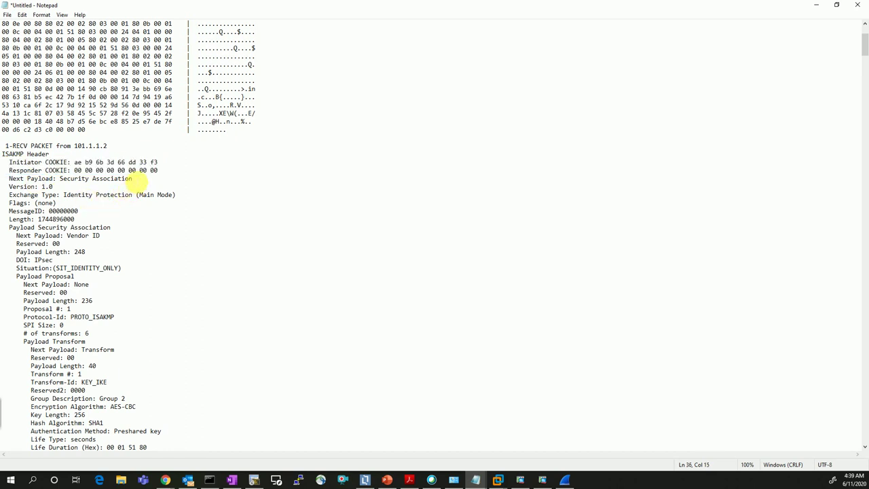
drag(167, 165, 82, 165)
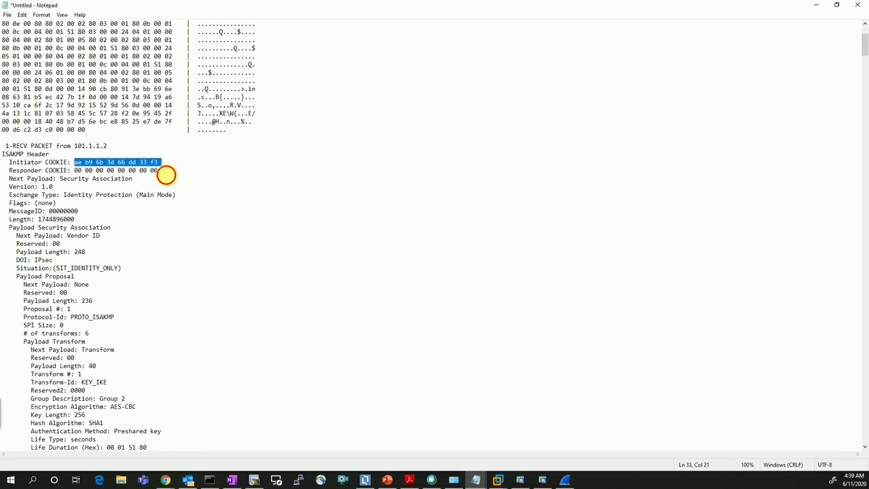
drag(166, 173, 81, 170)
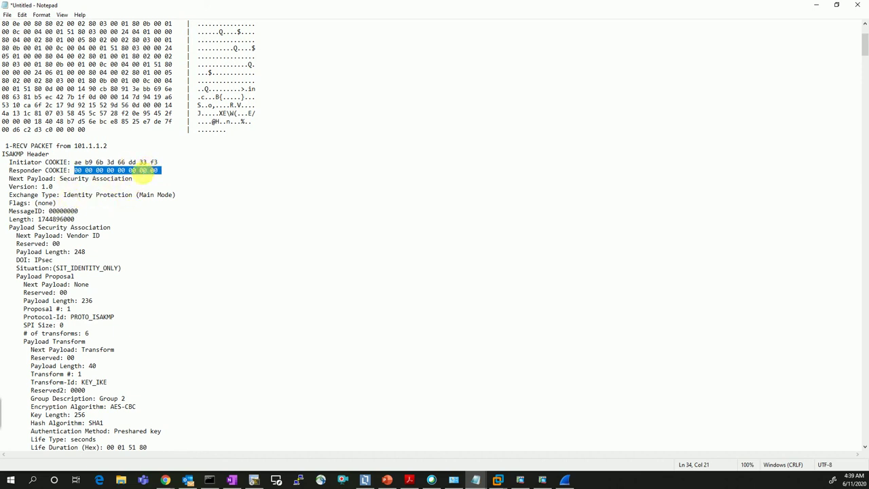
drag(162, 163, 76, 170)
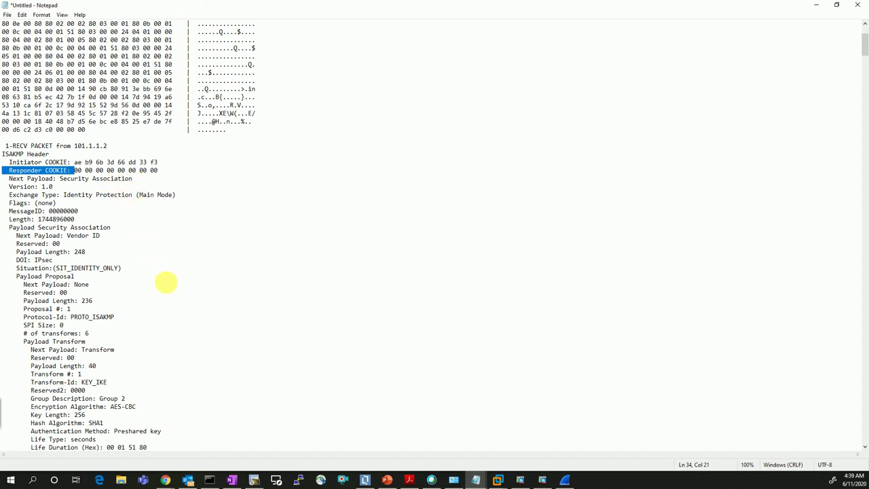
Check the first packet's IKE proposal, and display the crypto and IKEv1 running configuration with sh run crypto in the ASAv1 SecureCRT session.
scroll(173, 281, down, 6)
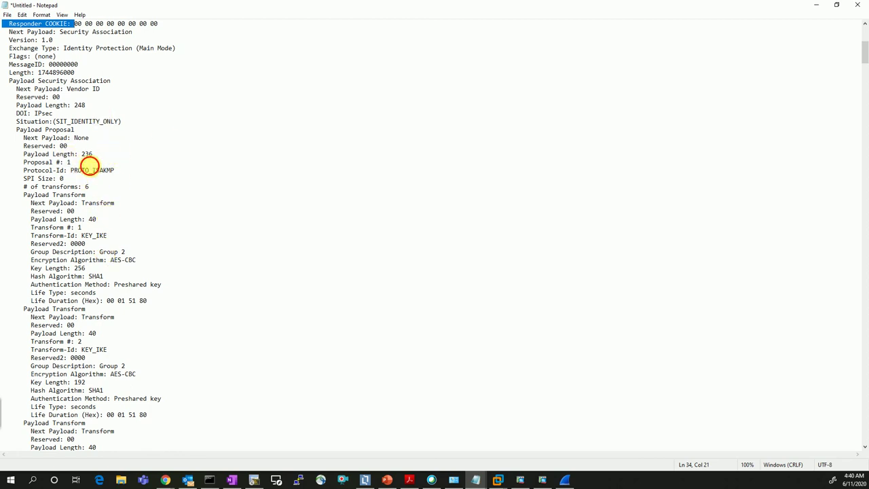
click(73, 162)
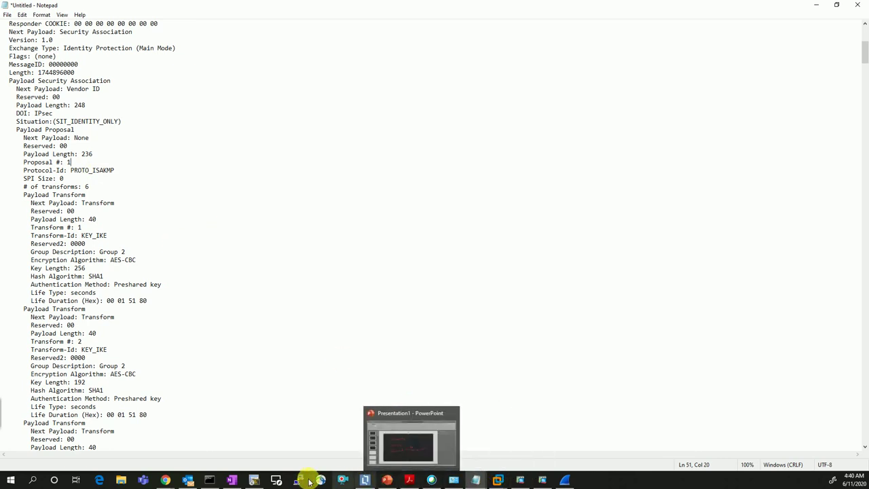
click(254, 480)
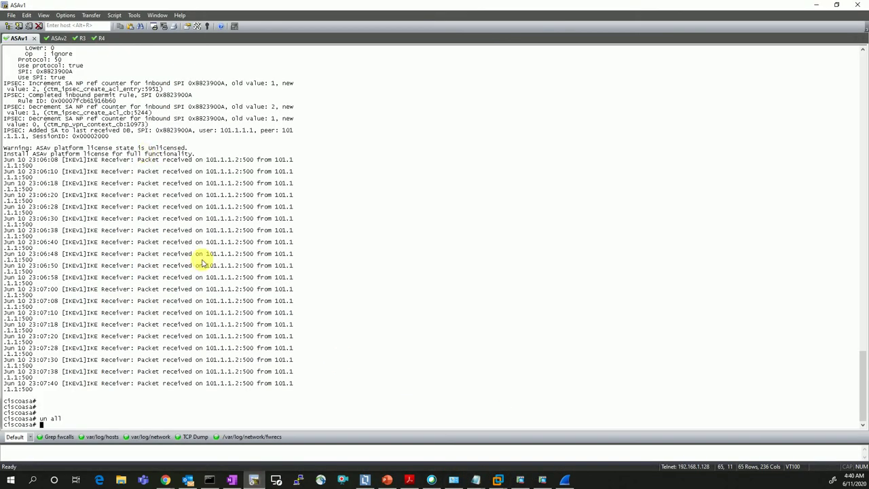
key(Return)
key(Return)
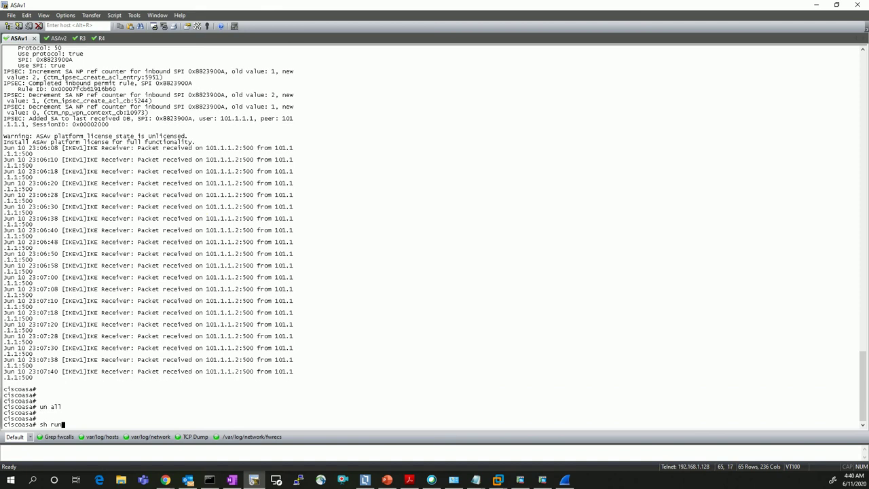
text(sh run cry)
key(Tab)
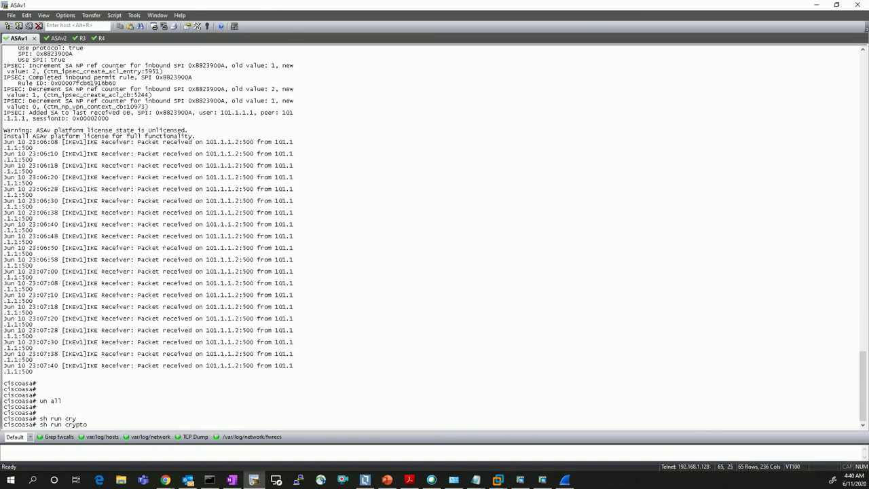
text(?)
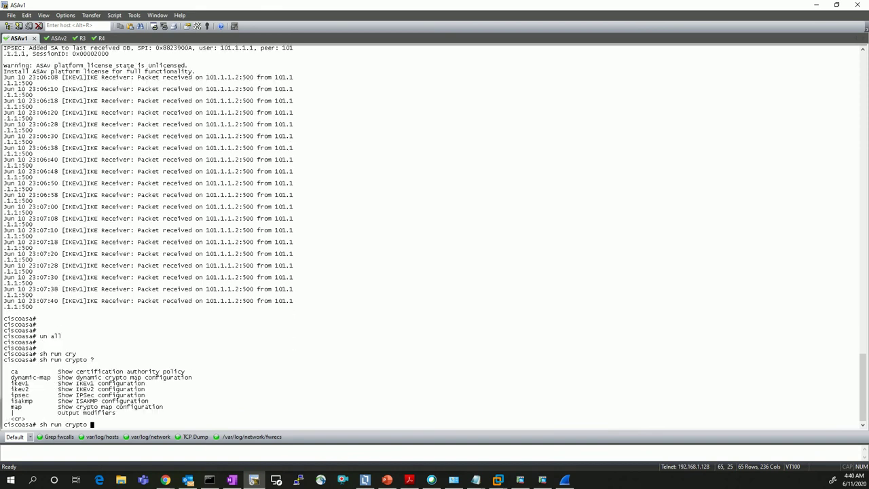
key(Return)
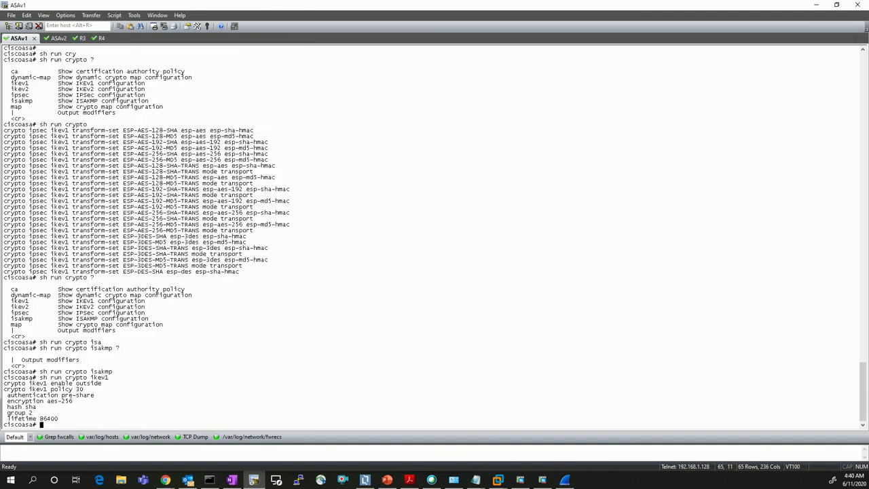
Highlight the authentication, encryption, hash, group and lifetime lines of IKEv1 policy 30, and return to the debug log in Notepad.
drag(59, 420, 3, 395)
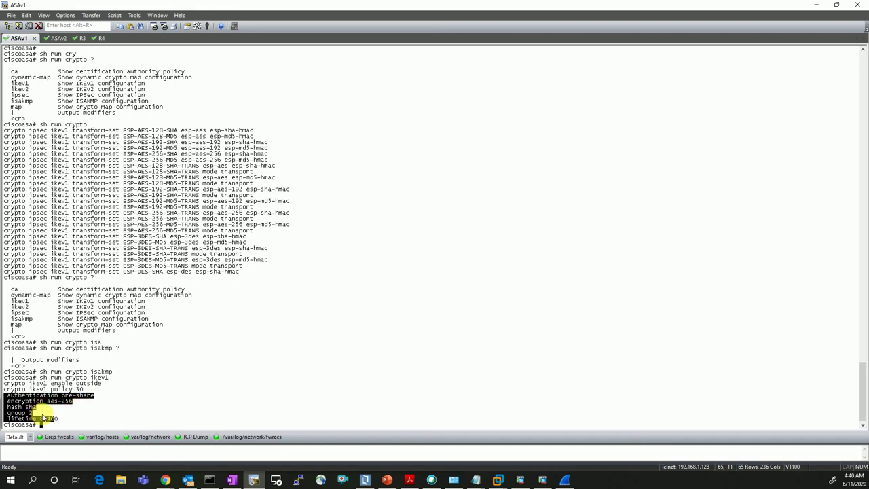
drag(60, 419, 3, 394)
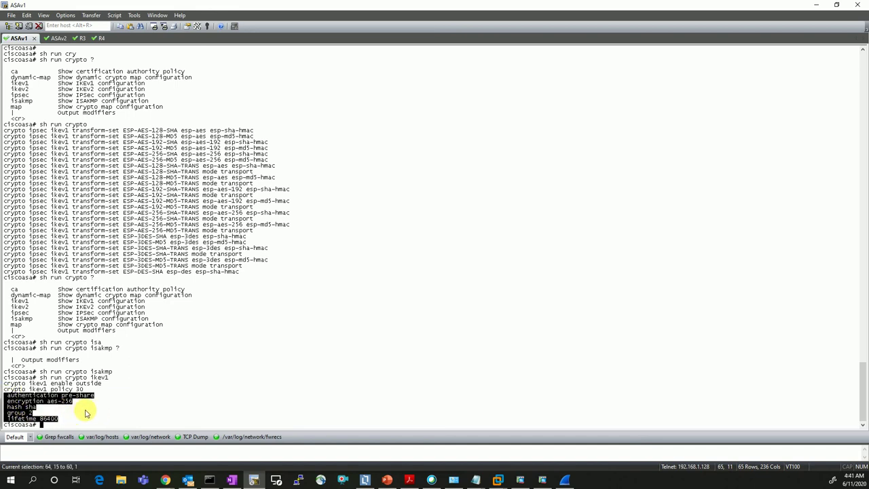
click(821, 5)
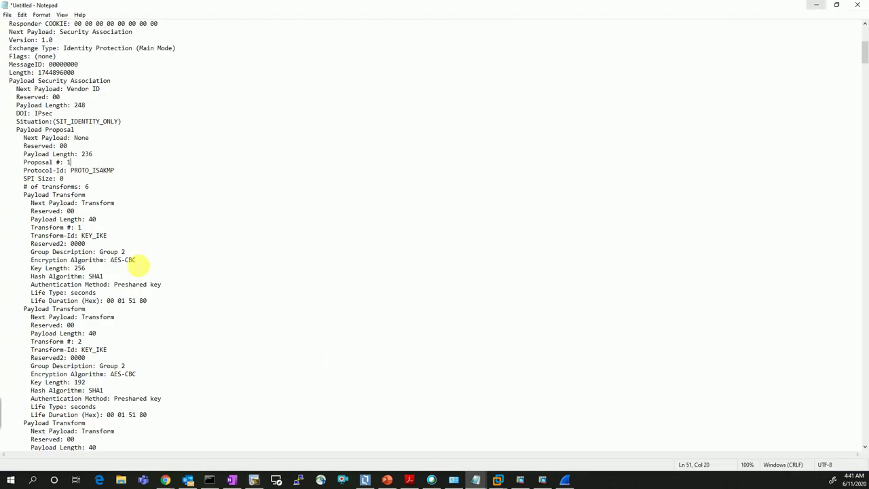
Examine the first packet's remaining transforms, Vendor ID payloads and the SA proposal processing messages up to the second packet.
scroll(135, 265, down, 20)
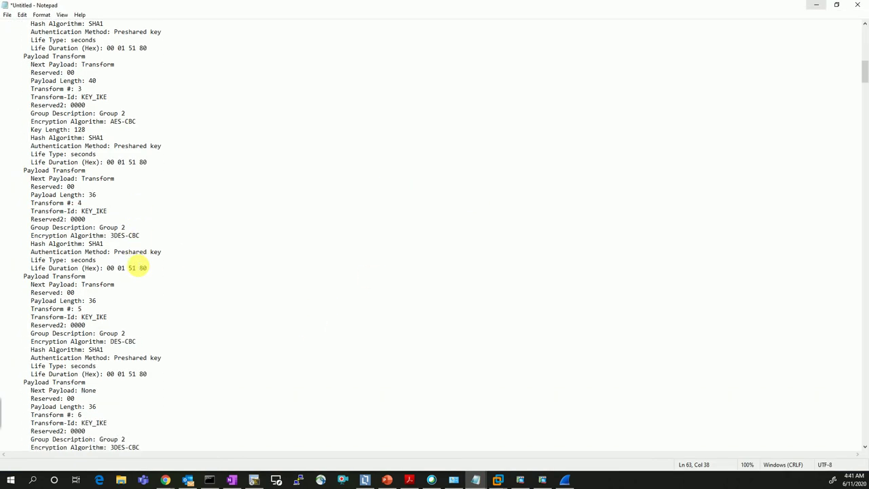
scroll(136, 333, down, 5)
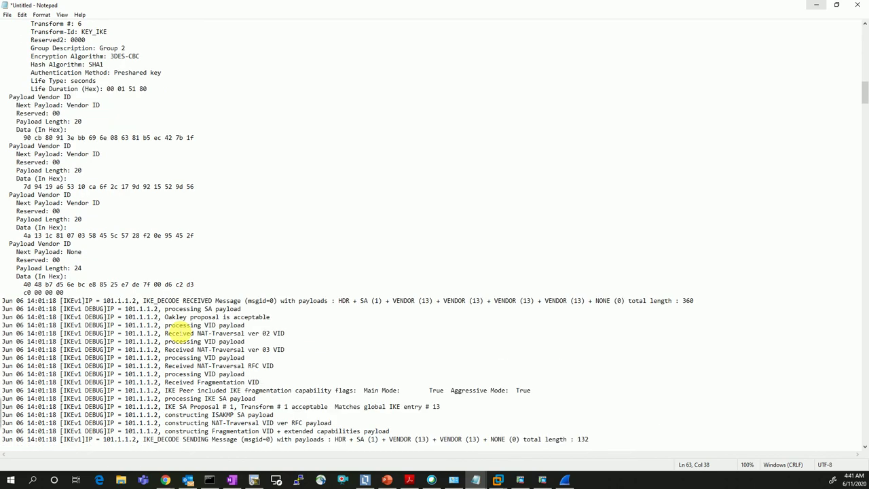
scroll(203, 330, down, 4)
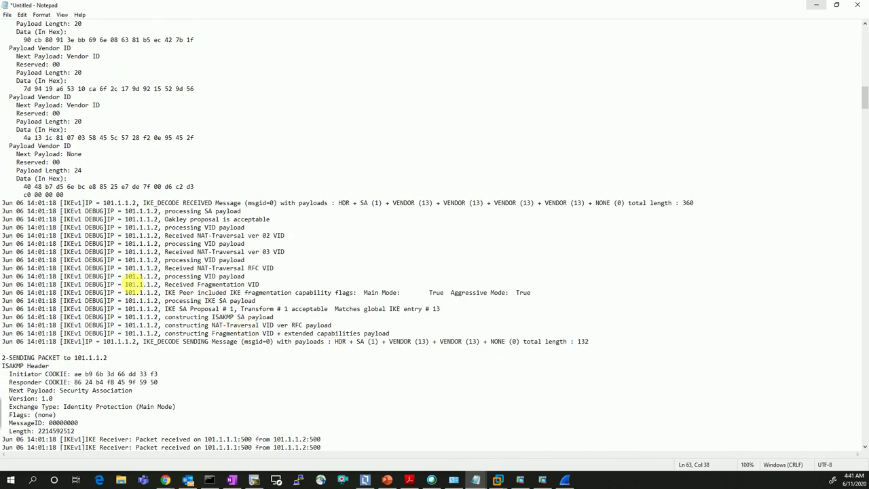
scroll(134, 283, up, 2)
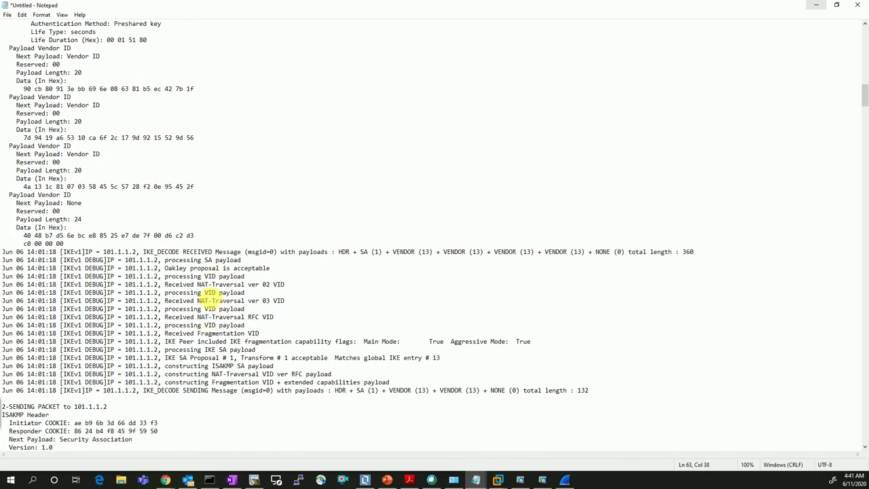
scroll(226, 358, down, 7)
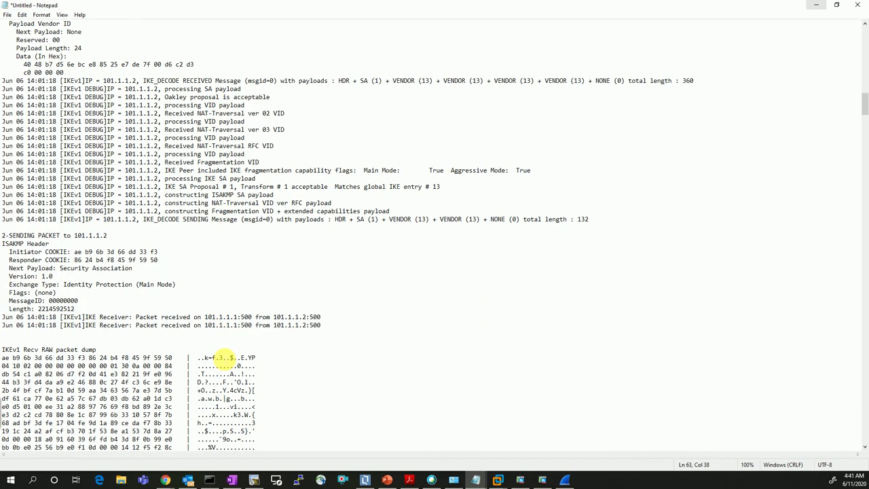
Highlight the heading and the initiator and responder cookies of the second Main Mode packet, sent to 101.1.1.2.
drag(163, 261, 82, 253)
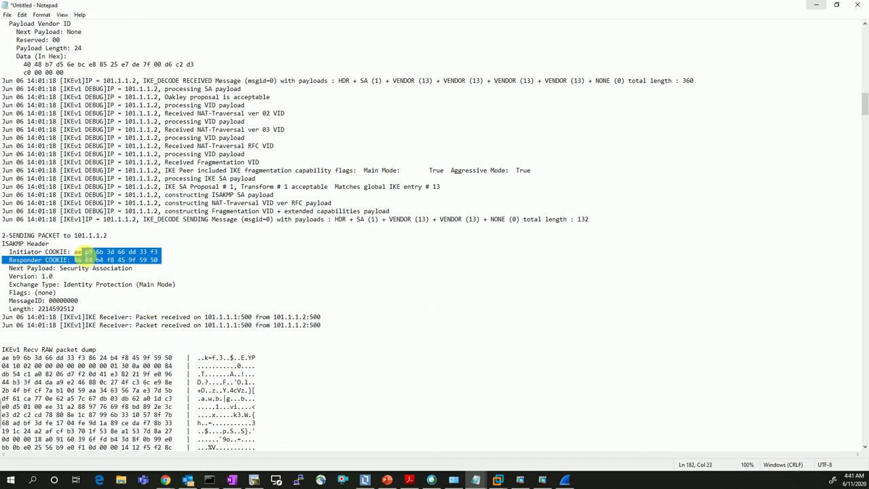
click(127, 279)
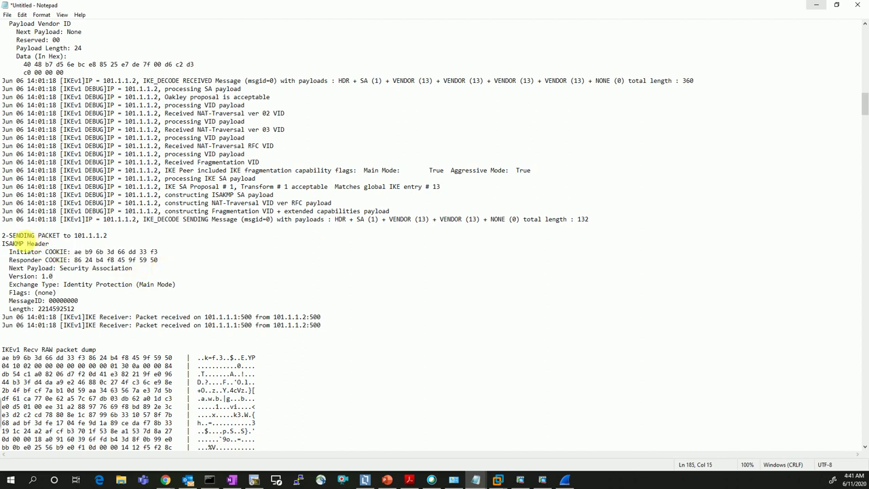
drag(12, 236, 51, 245)
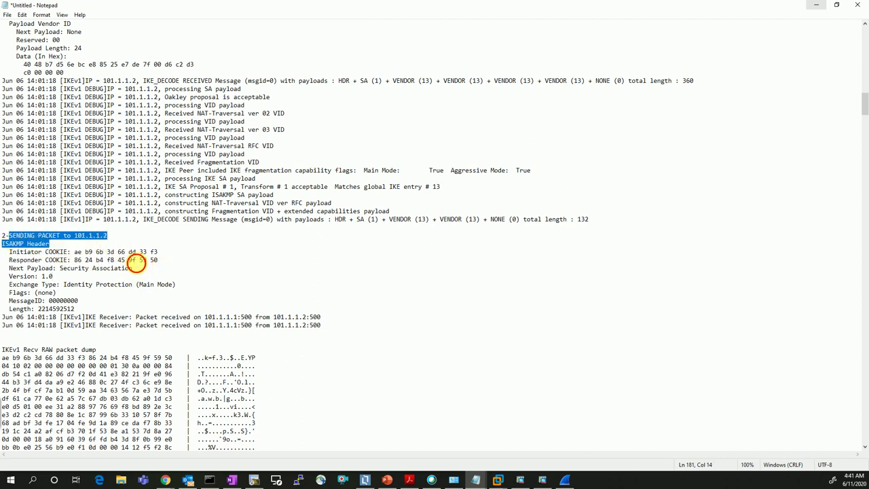
click(132, 261)
drag(163, 262, 73, 263)
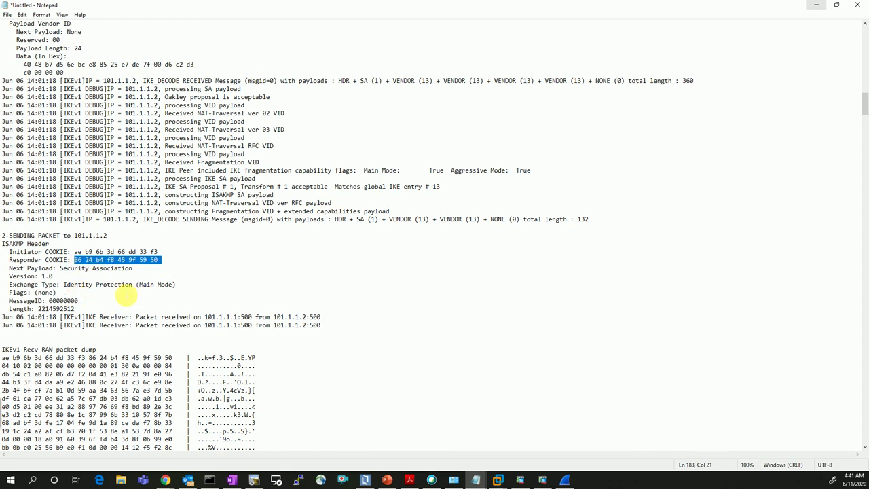
Examine the third packet's key exchange, nonce, Vendor ID and NAT-D payloads and the processing messages leading to the fourth packet.
scroll(143, 326, down, 11)
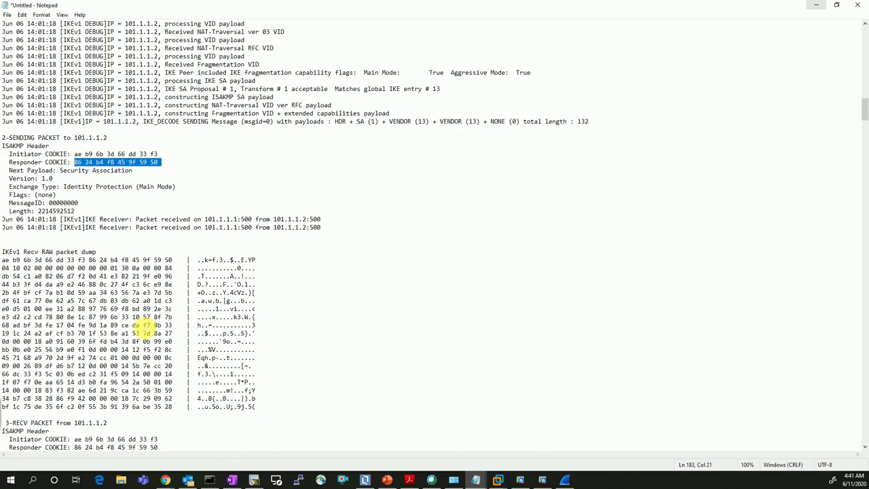
scroll(144, 328, down, 5)
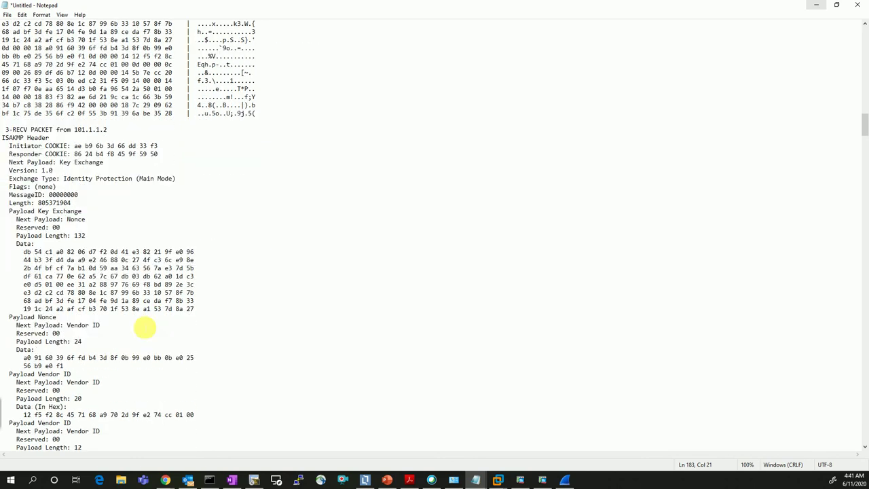
scroll(207, 330, down, 3)
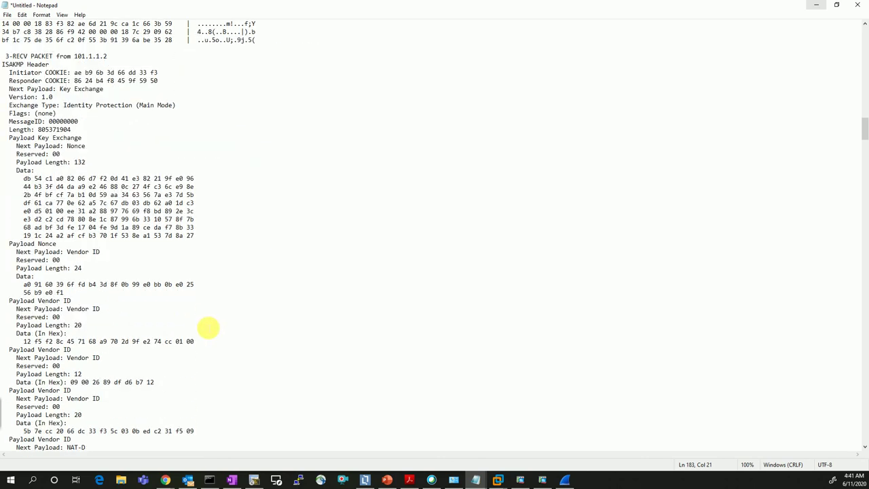
scroll(163, 364, down, 8)
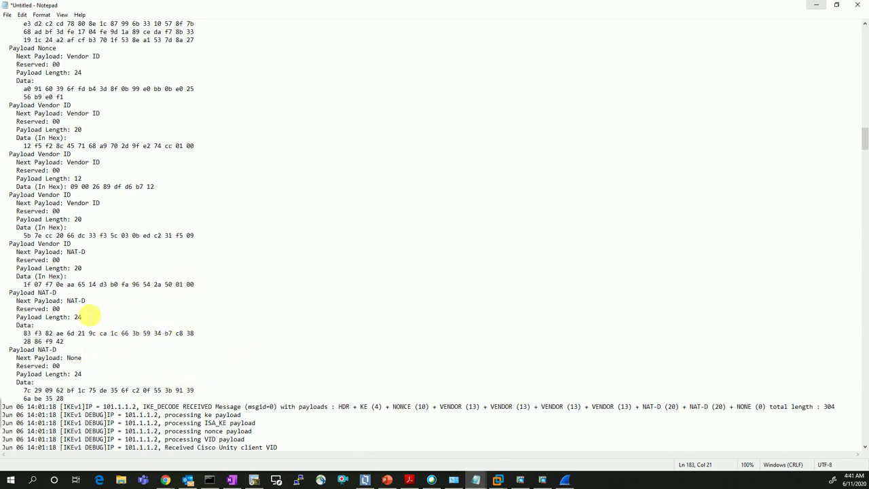
scroll(159, 347, down, 9)
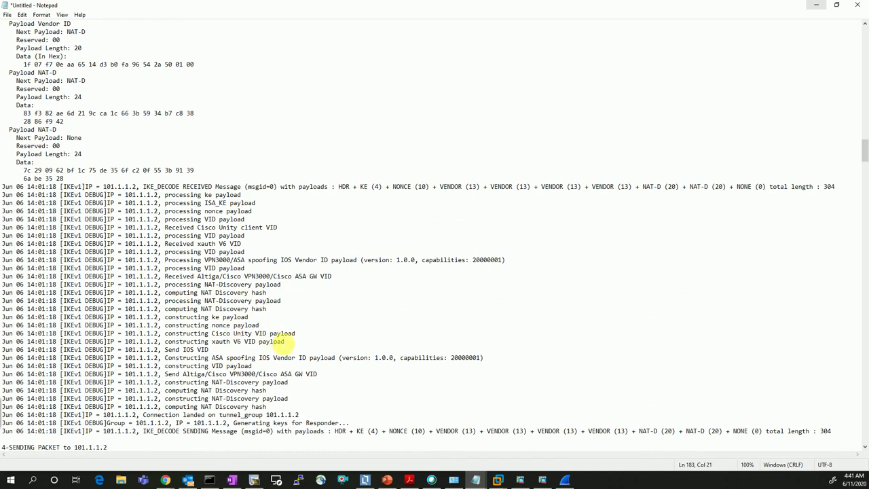
scroll(275, 382, down, 2)
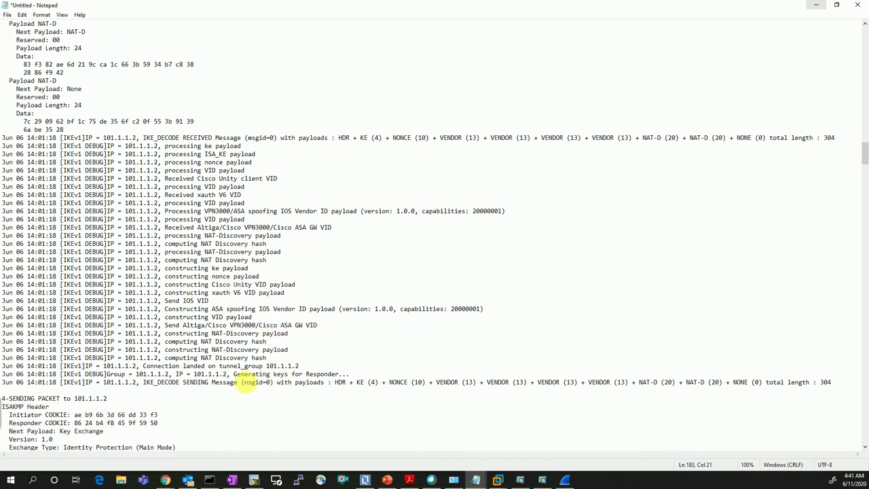
scroll(302, 401, down, 1)
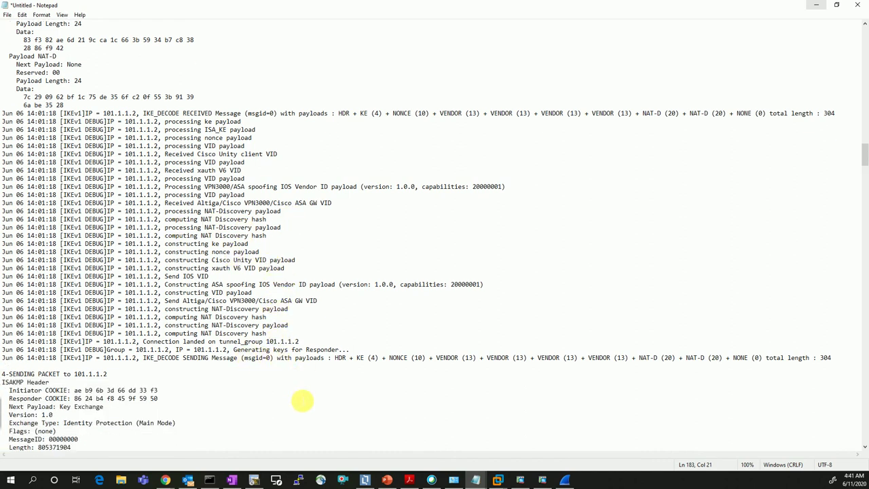
Move on to the identity and hash processing messages, highlighting the ID_IPV4_ADDR line and the automatic NAT detection status.
scroll(302, 400, down, 9)
scroll(302, 401, down, 20)
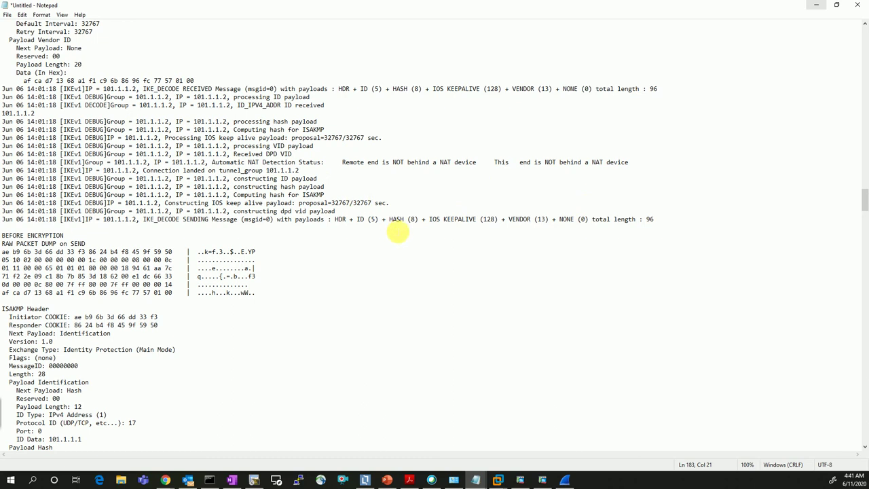
triple_click(479, 105)
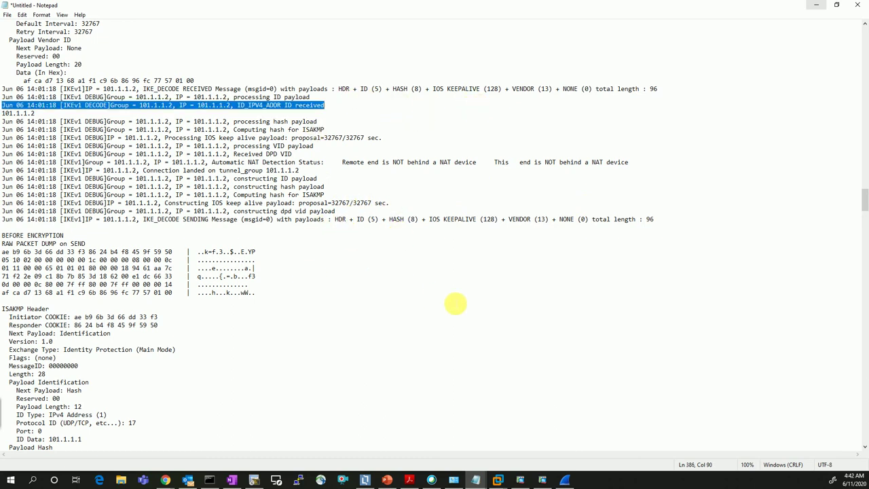
scroll(456, 303, down, 4)
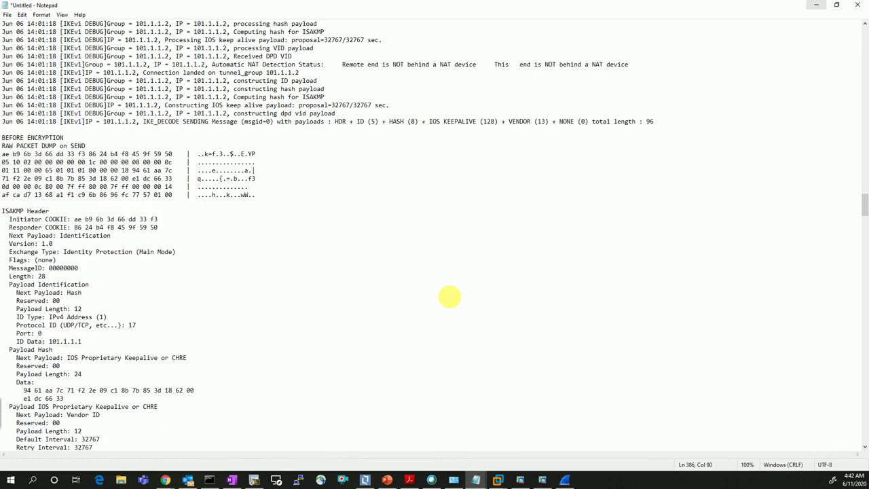
drag(351, 63, 385, 77)
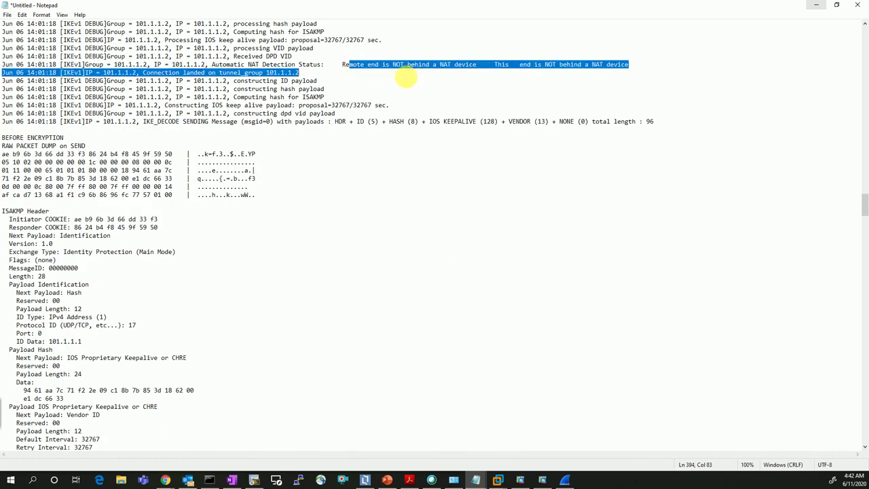
click(396, 80)
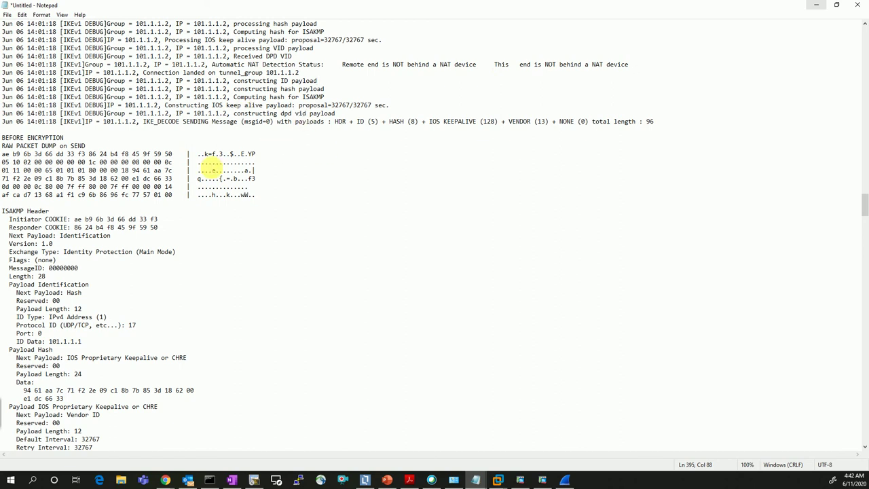
Examine the sixth Main Mode packet, highlight the Phase 1 completion message and continue to the decrypted Quick Mode packet.
scroll(211, 165, up, 2)
scroll(210, 215, down, 3)
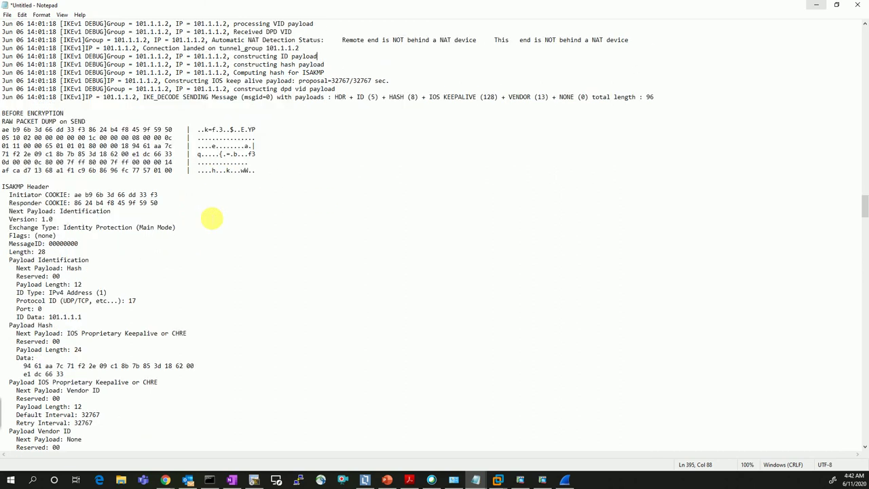
scroll(212, 217, down, 15)
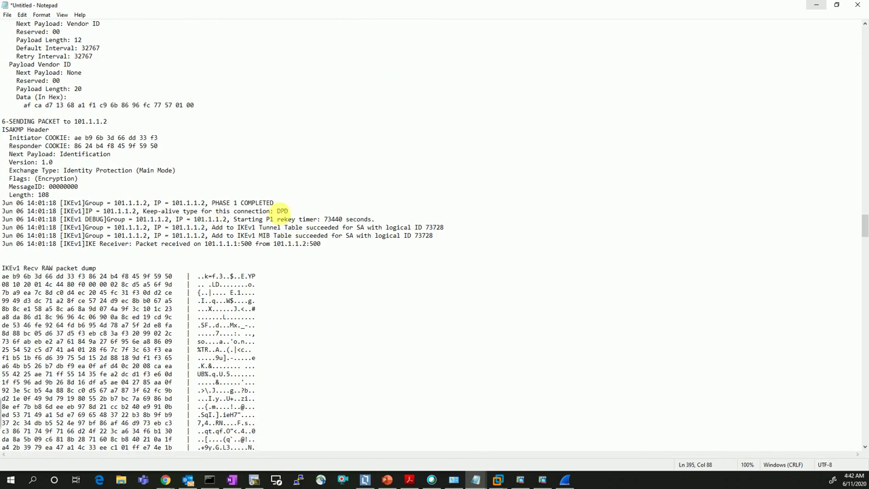
drag(274, 202, 178, 204)
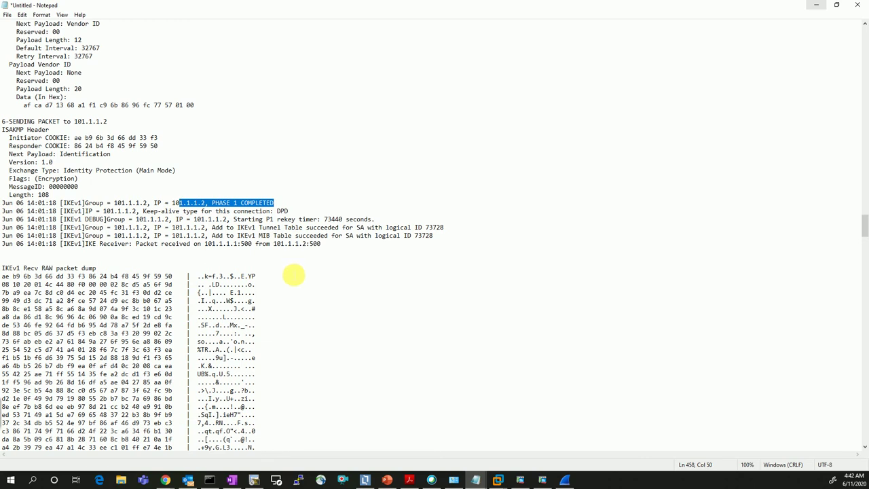
scroll(366, 296, down, 20)
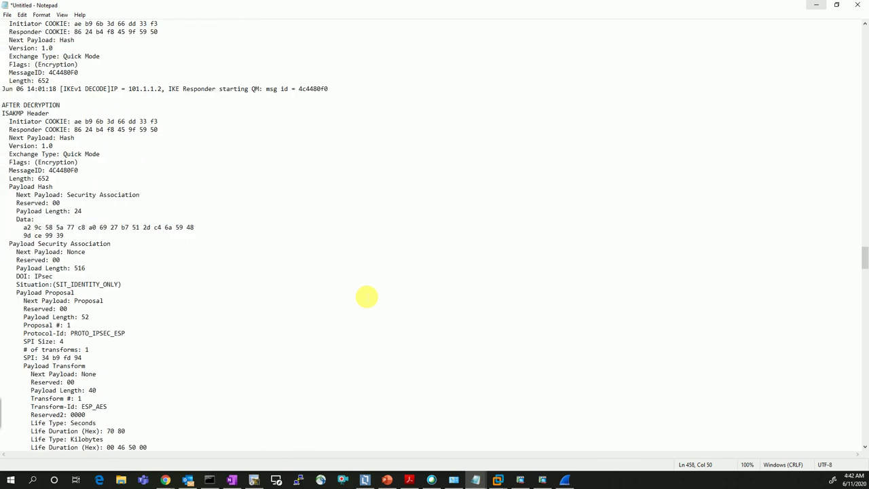
Examine the first Quick Mode ESP proposals, highlighting the lifetime, encapsulation mode and authentication algorithm lines of proposal 2.
scroll(367, 296, down, 16)
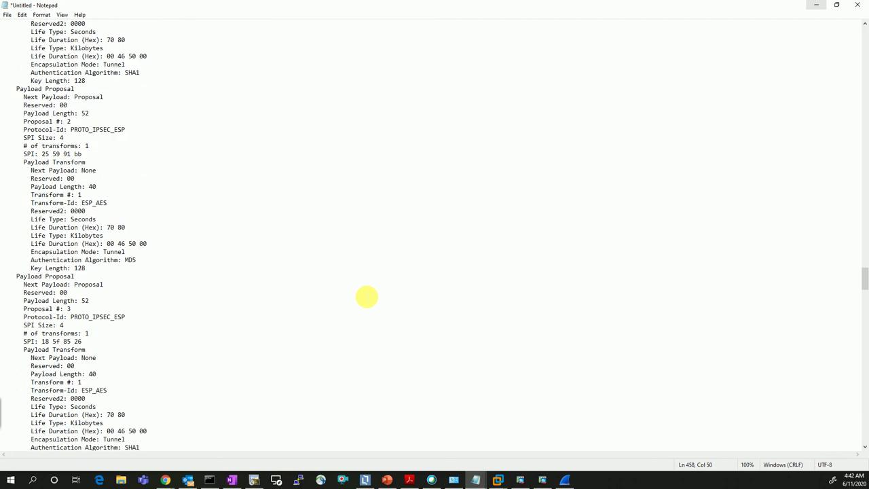
scroll(366, 297, down, 6)
scroll(367, 296, up, 6)
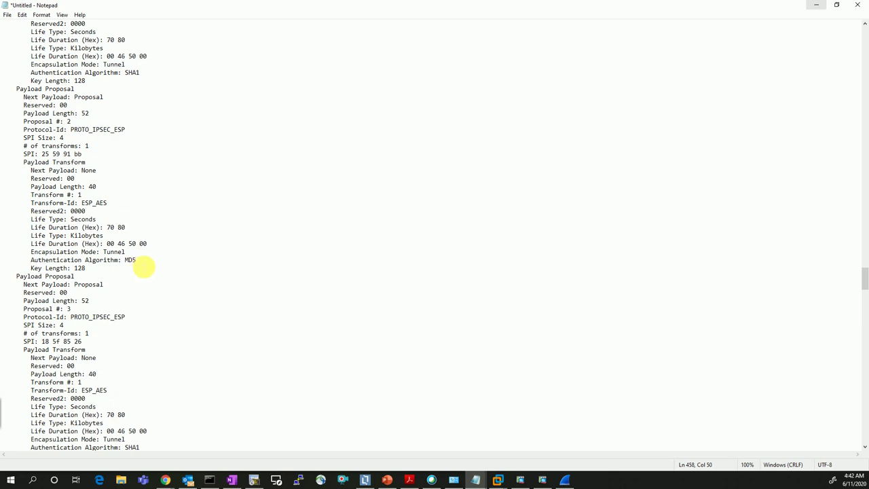
drag(144, 266, 20, 237)
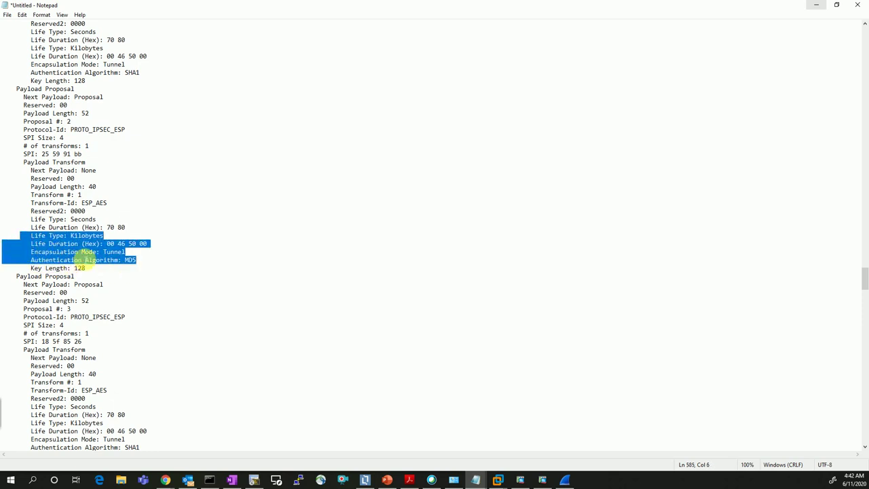
click(136, 254)
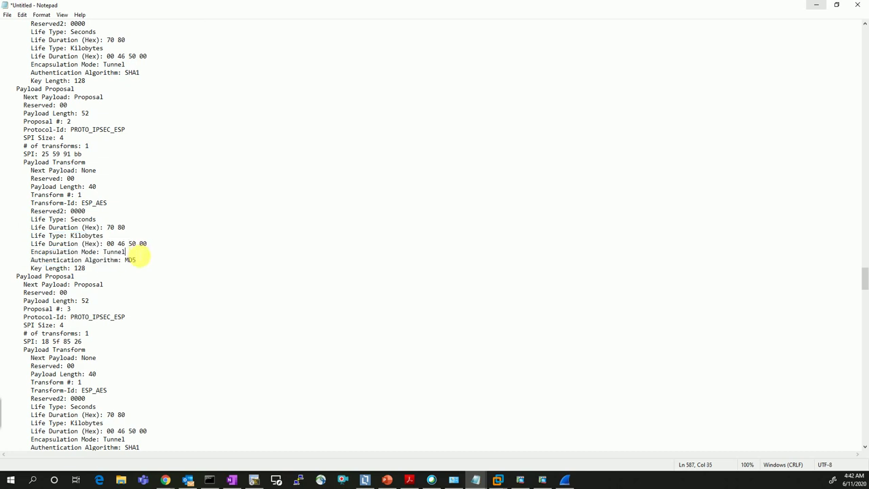
drag(146, 267, 34, 262)
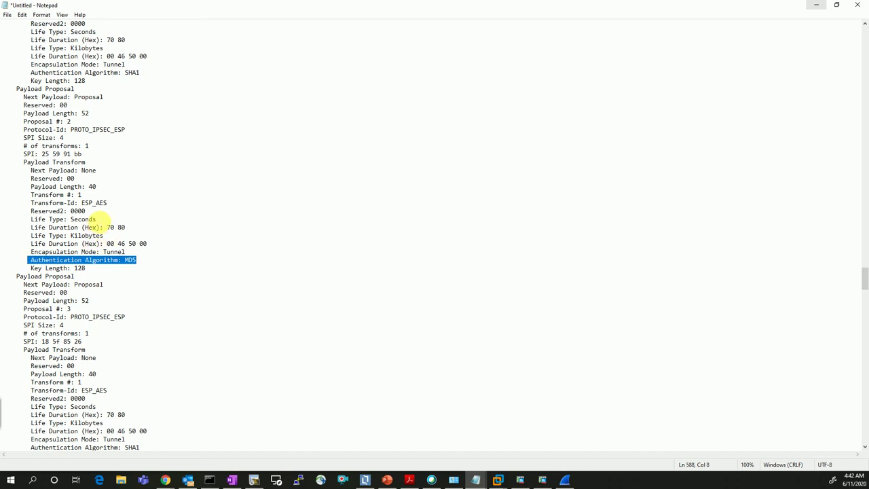
drag(108, 227, 54, 227)
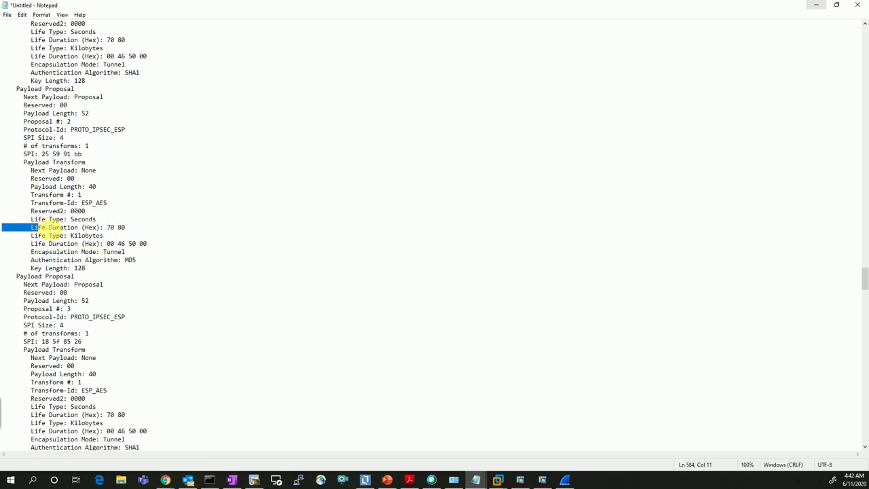
click(113, 237)
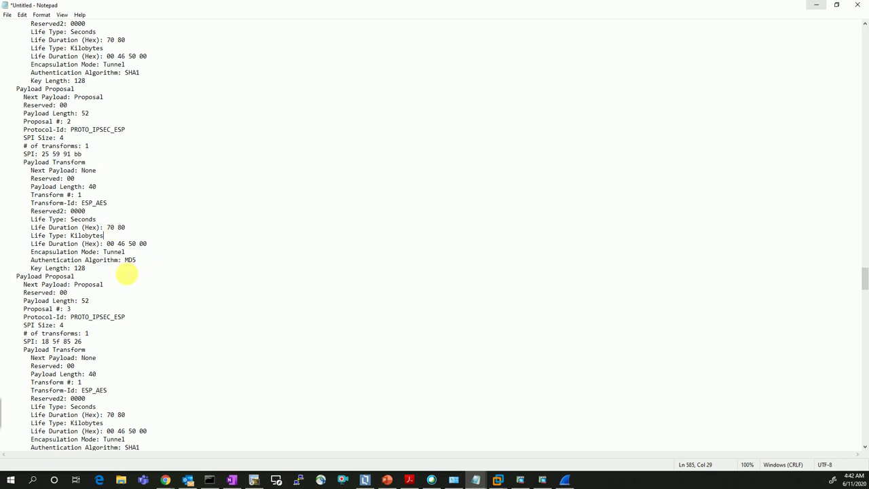
Move on to proposal 3, highlight its kilobyte life type line and continue to proposal 4.
scroll(146, 390, down, 3)
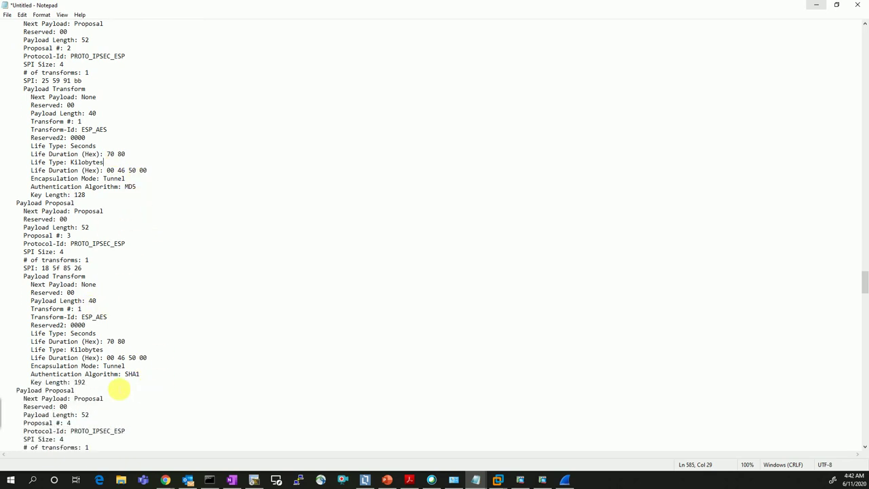
scroll(145, 379, down, 4)
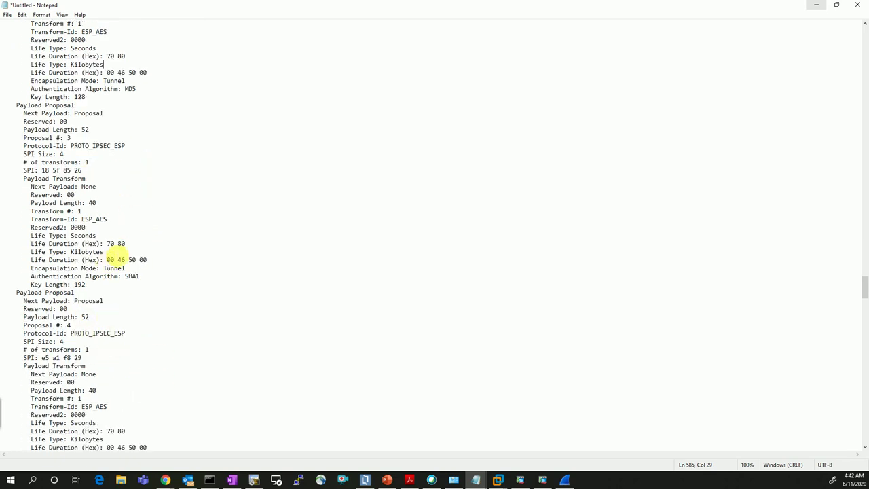
drag(105, 252, 23, 255)
click(144, 310)
scroll(201, 385, down, 4)
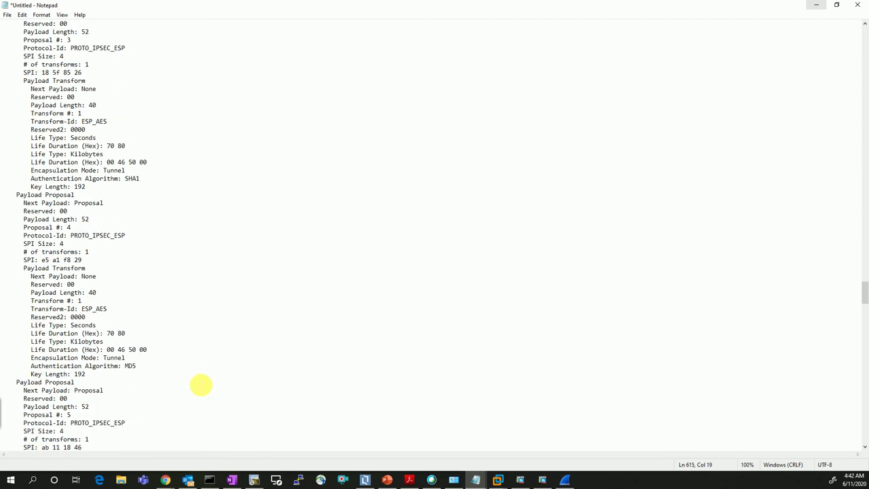
Review the remaining proposals, the nonce, identification and notification payloads and the ninth packet, then highlight the Phase 2 completion message.
scroll(201, 385, down, 16)
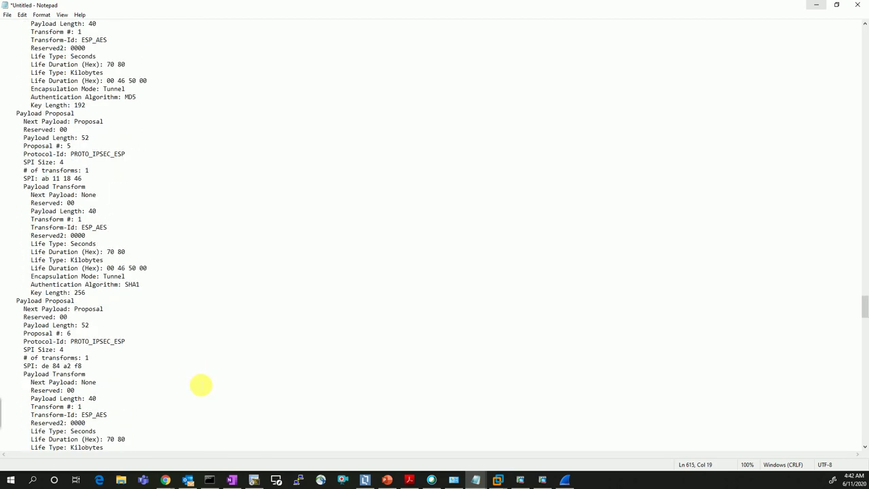
scroll(201, 385, down, 6)
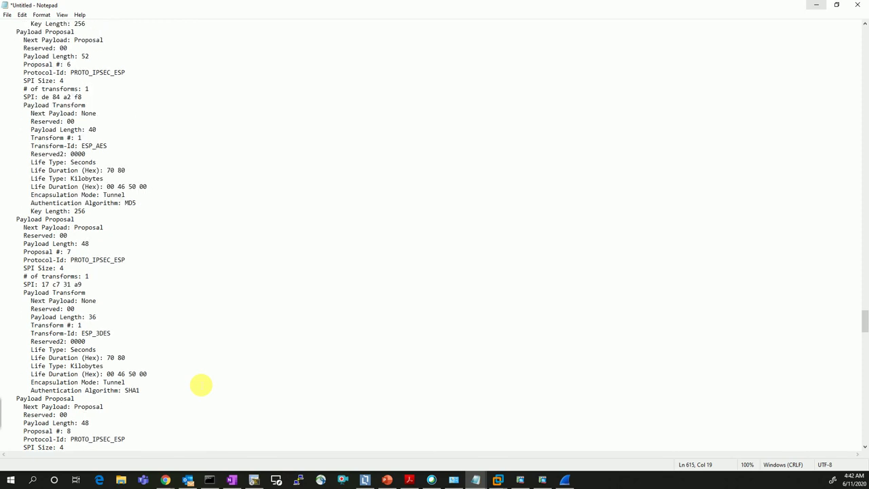
scroll(201, 385, down, 3)
scroll(201, 385, down, 13)
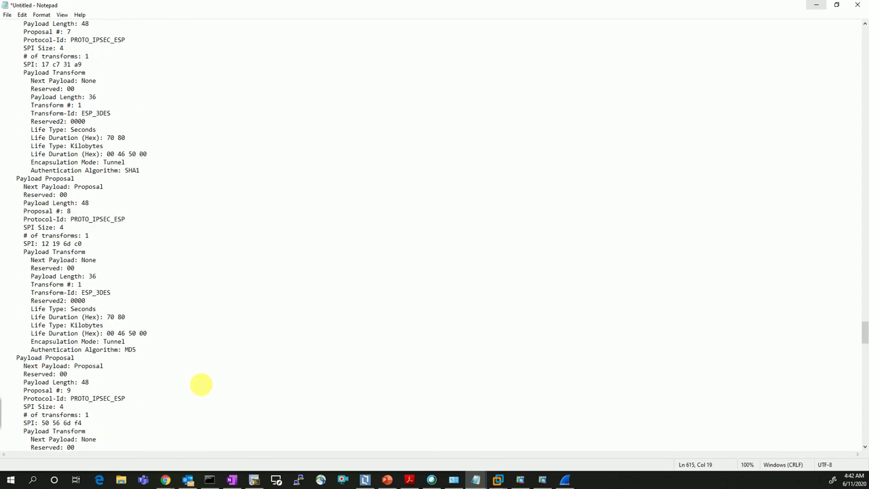
scroll(201, 384, down, 20)
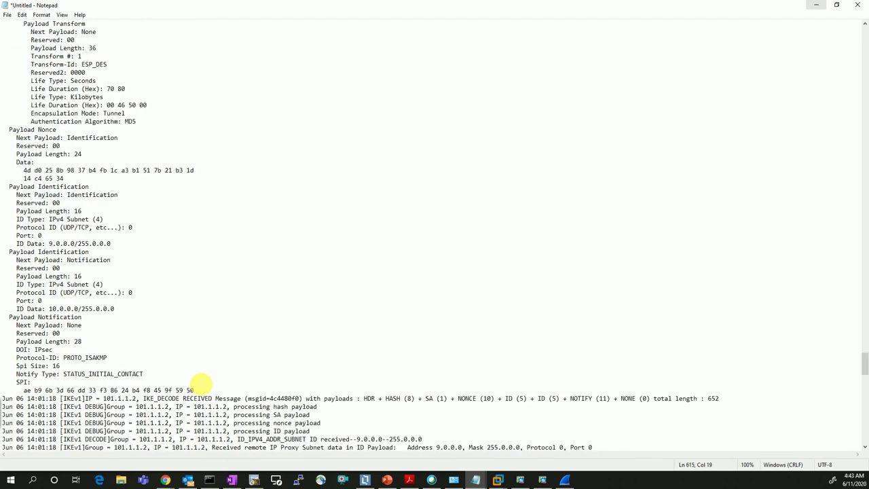
scroll(201, 384, down, 20)
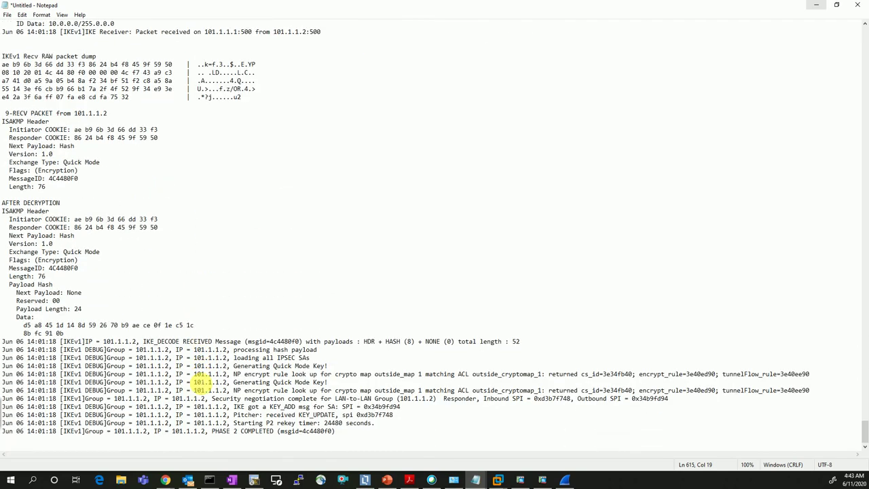
click(342, 432)
shift+click(195, 432)
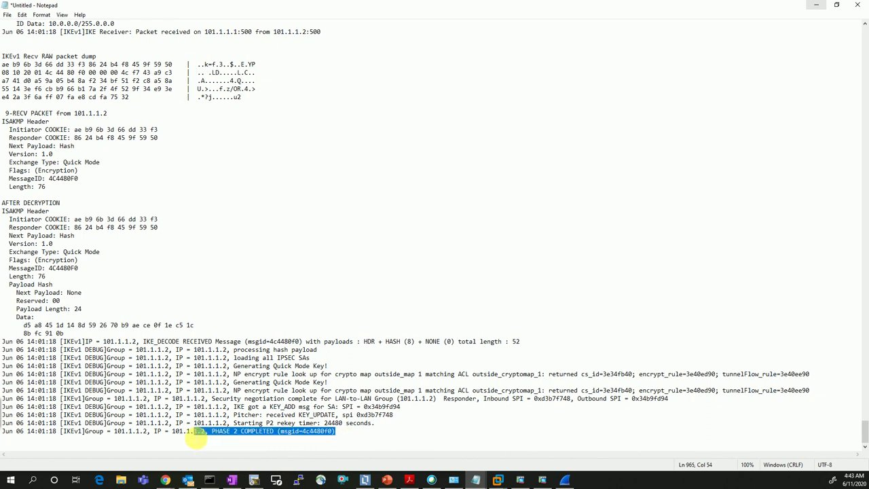
click(231, 366)
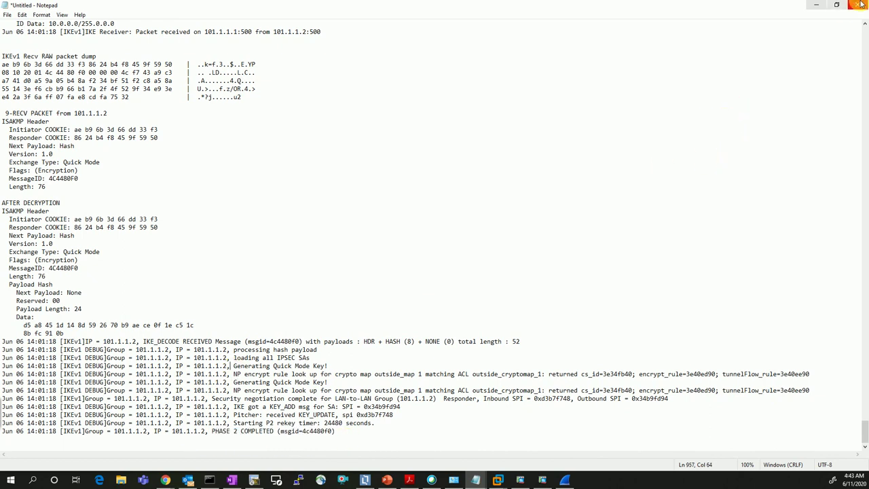
Minimize the debug log, shift the ASDM window slightly towards the EVE topology and widen the topology browser window.
click(816, 5)
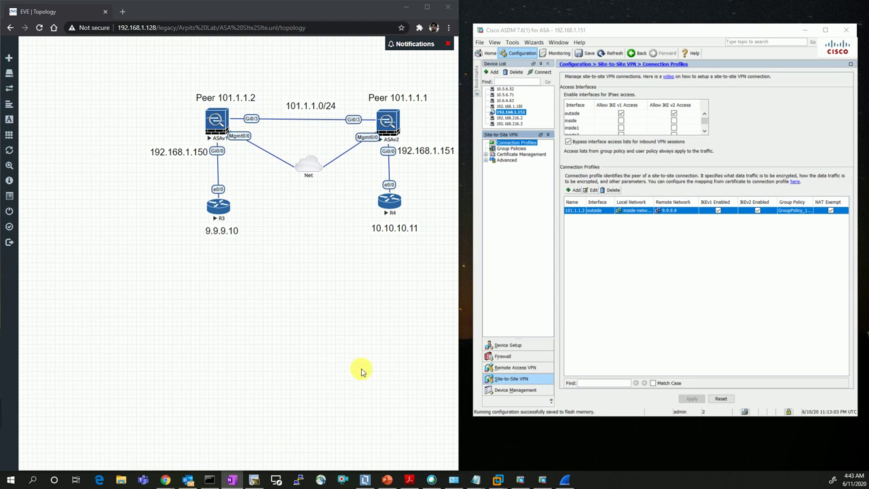
click(679, 316)
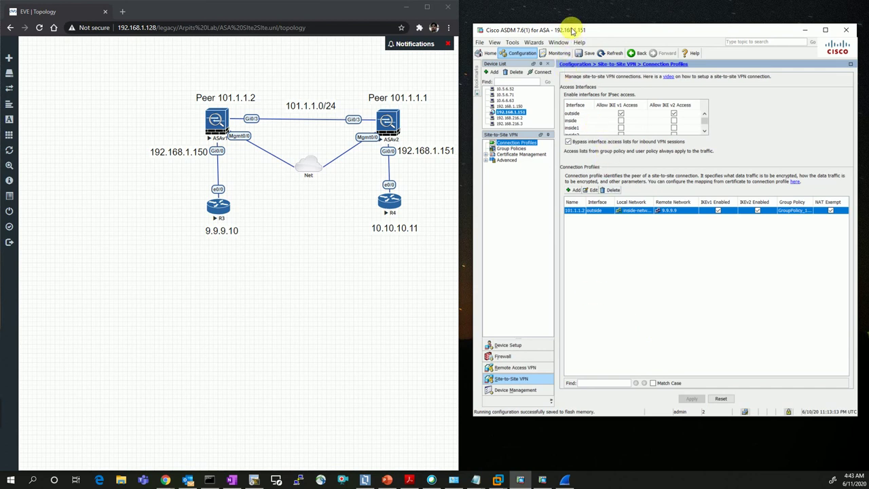
drag(578, 29, 569, 30)
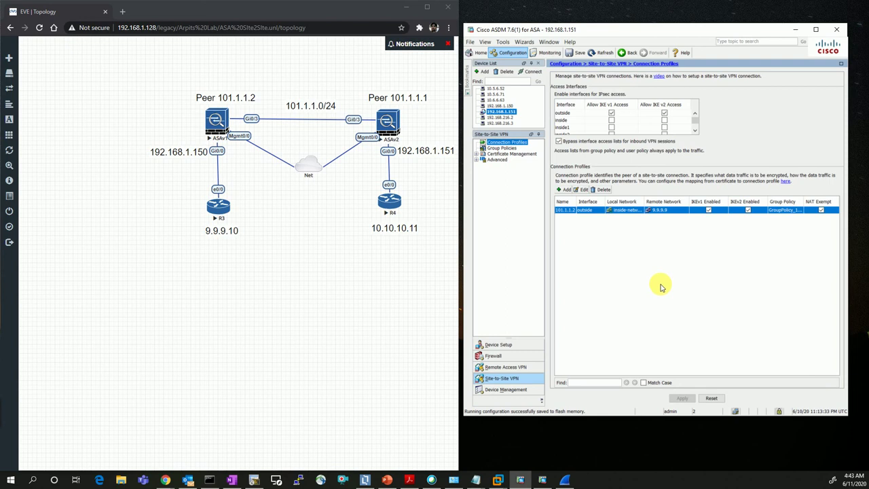
click(331, 320)
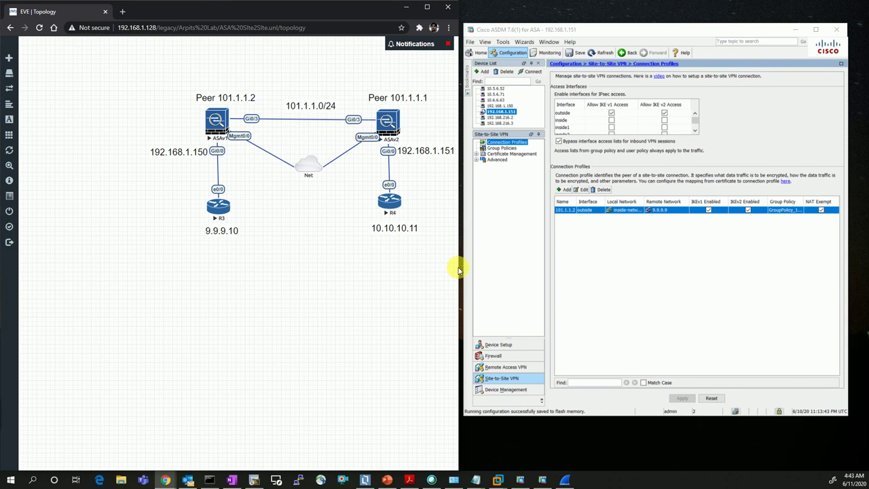
drag(459, 270, 478, 270)
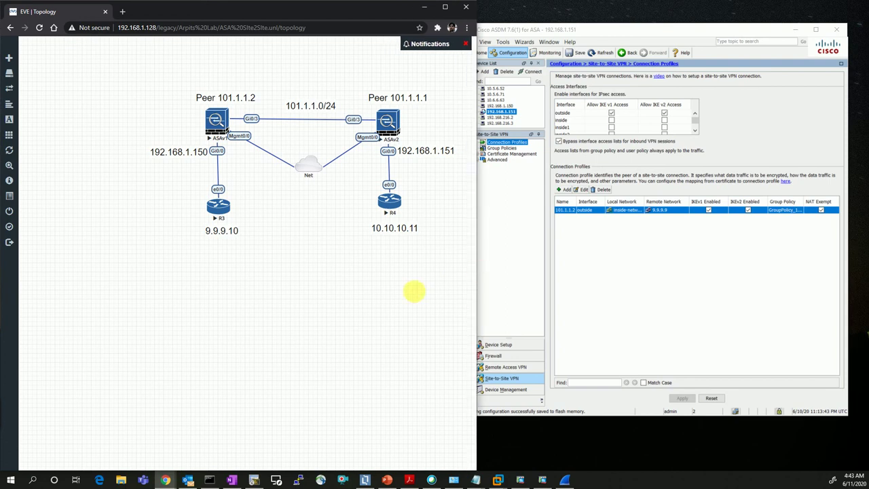